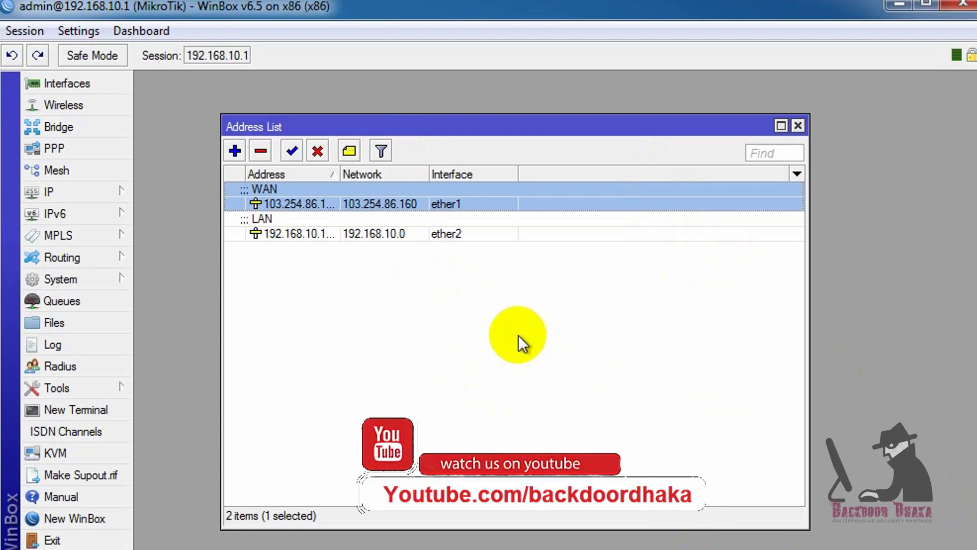
Step: Add the IP address 192.168.11.1/24 on interface ether2 to the address list
click(338, 236)
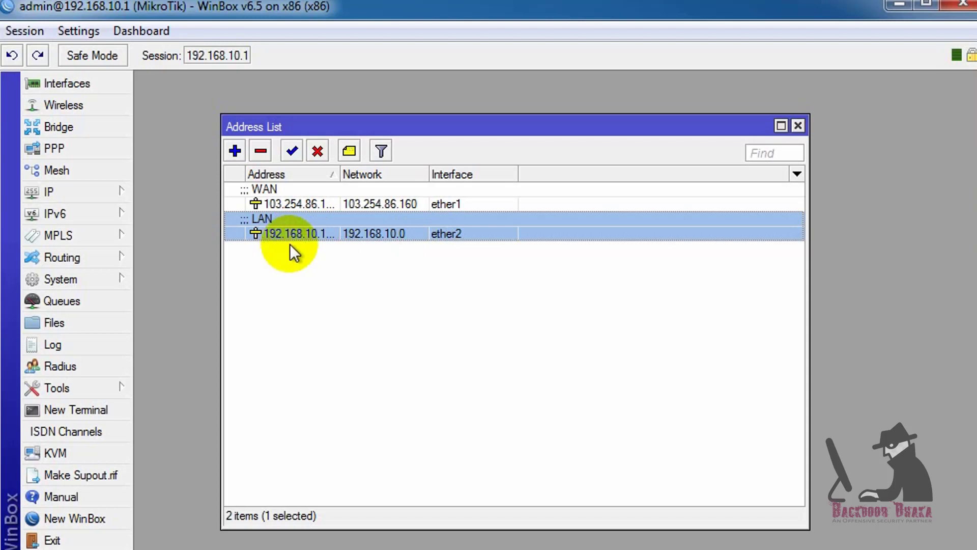
click(235, 150)
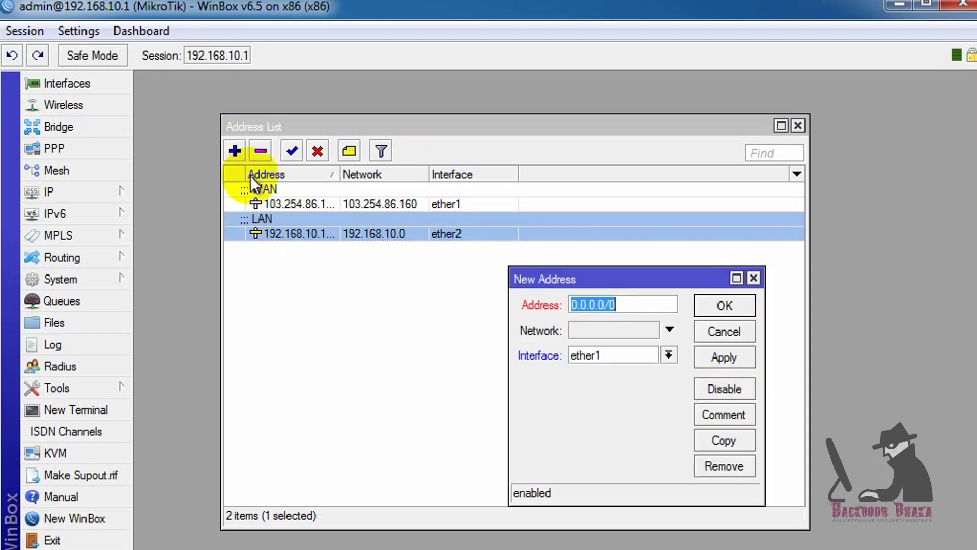
text(192.168.11)
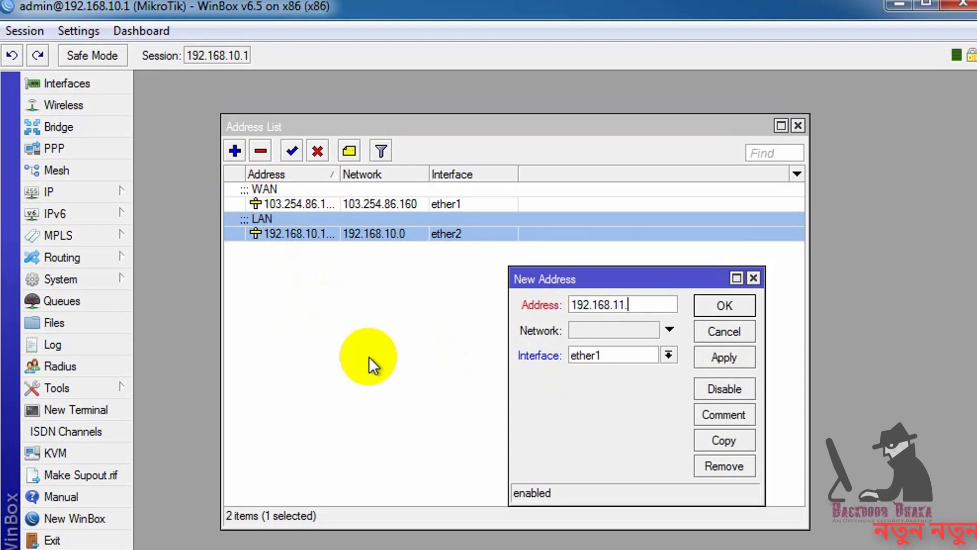
text(.1/24)
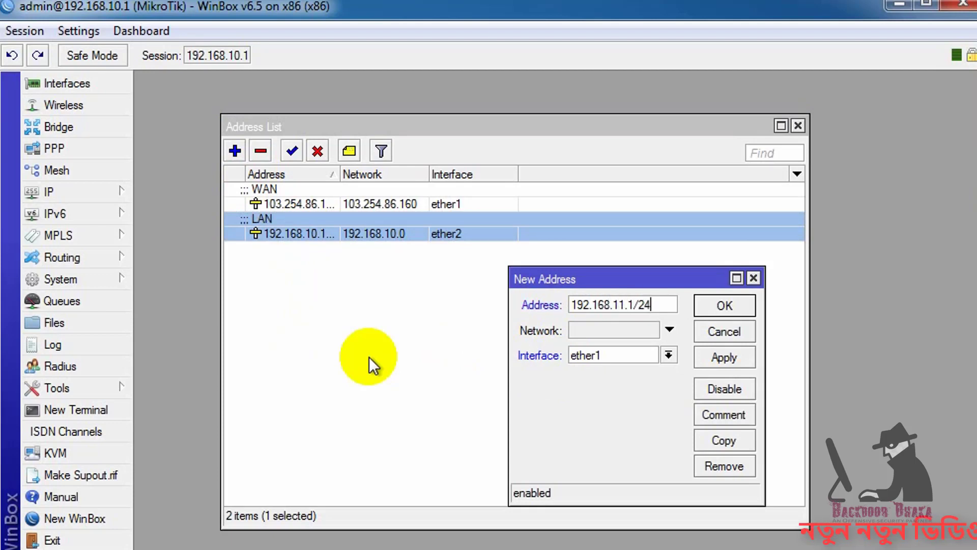
click(639, 357)
click(576, 383)
click(725, 309)
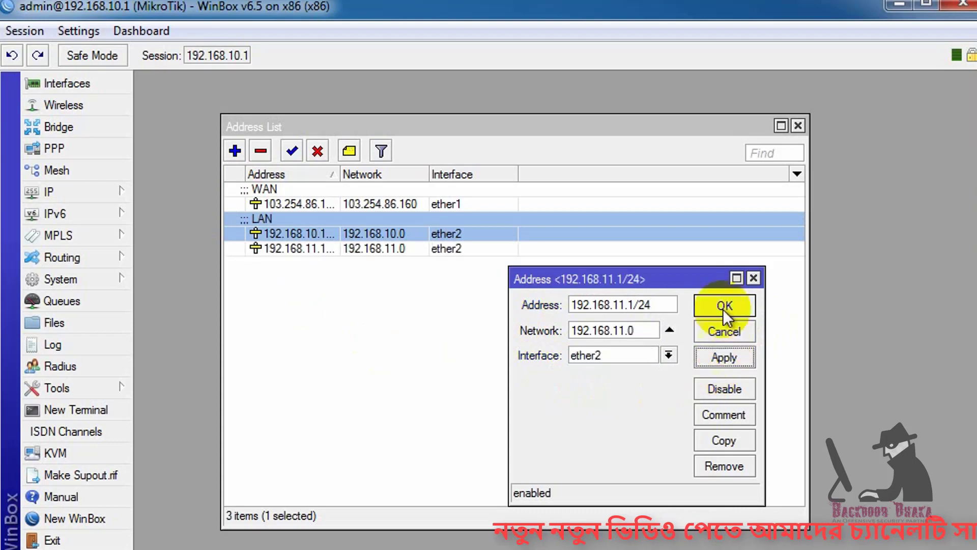
Step: Add another IP address, 192.168.12.1/24, on interface ether2
click(351, 244)
click(318, 236)
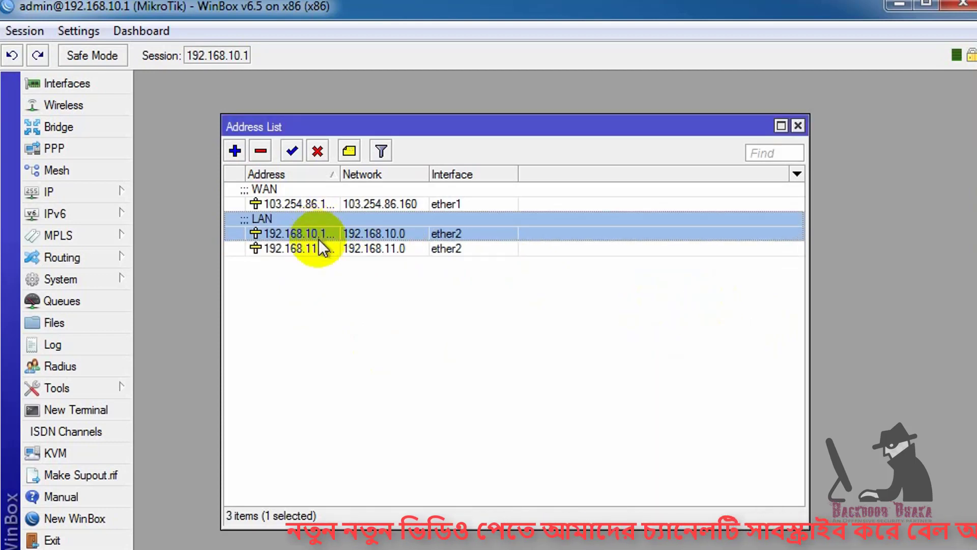
click(315, 244)
click(236, 151)
text(192.)
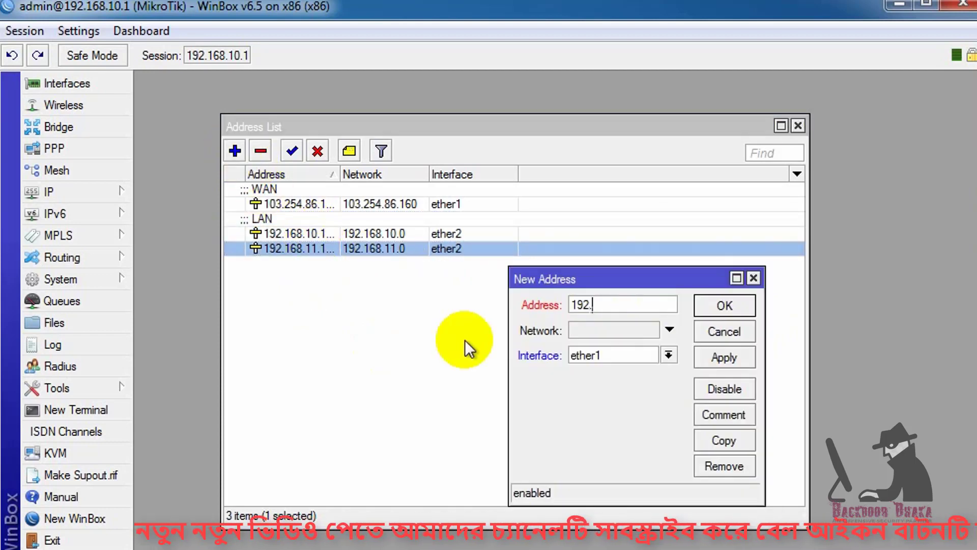
text(168.12.1/24)
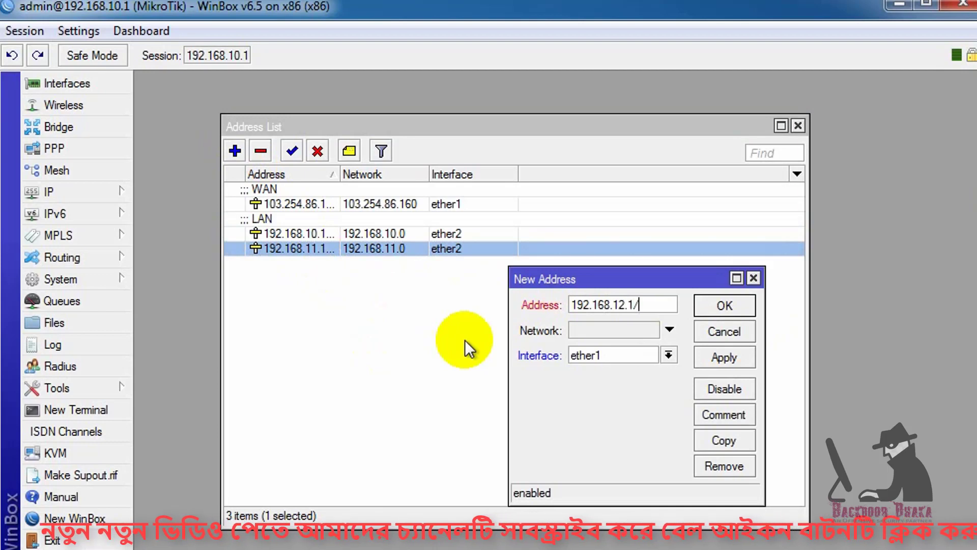
click(612, 356)
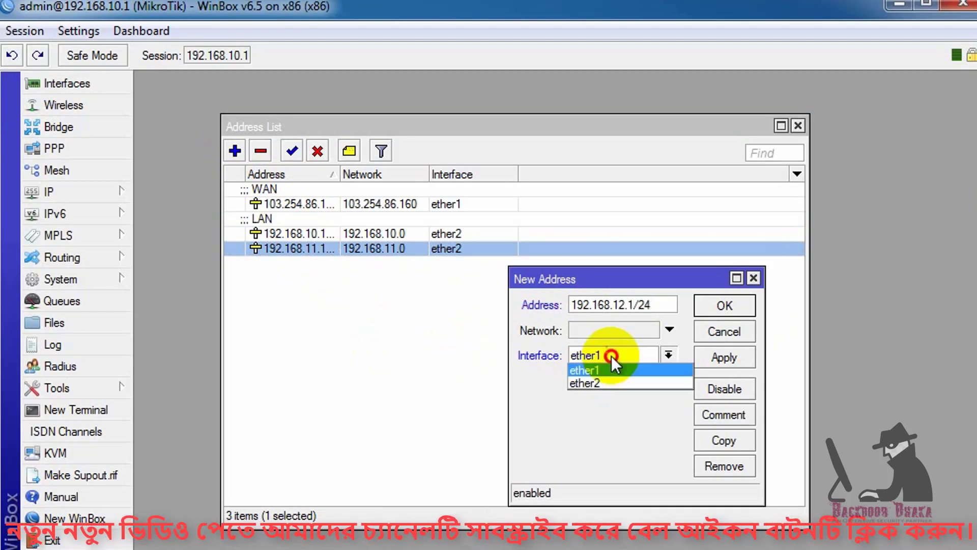
click(614, 383)
click(723, 358)
click(723, 306)
Step: Review the three LAN addresses assigned to ether2 in the address list
click(336, 234)
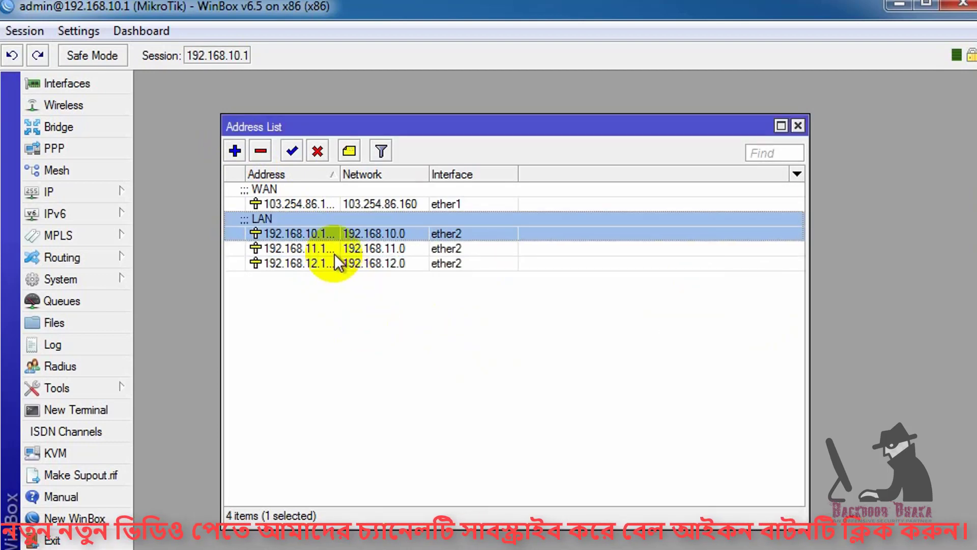
click(308, 249)
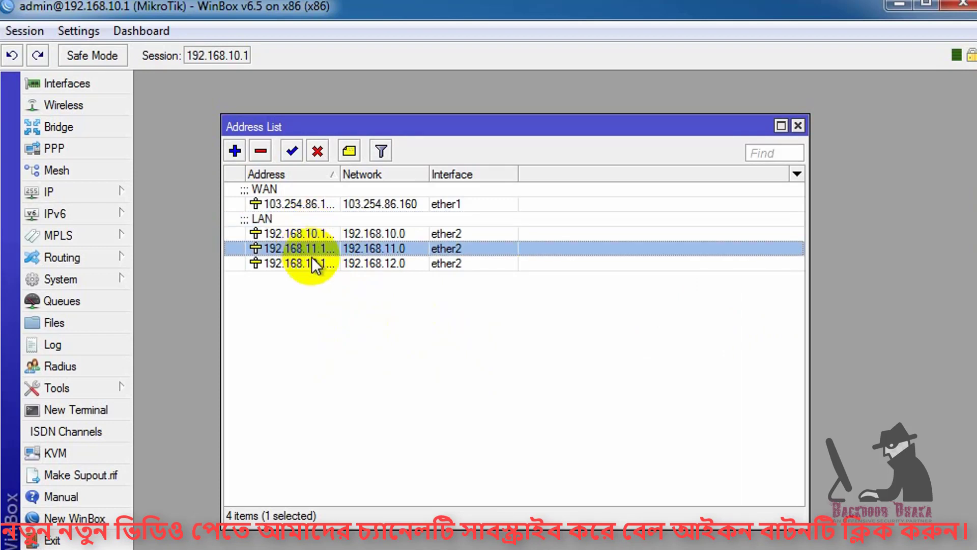
click(312, 262)
click(309, 235)
click(314, 248)
click(320, 263)
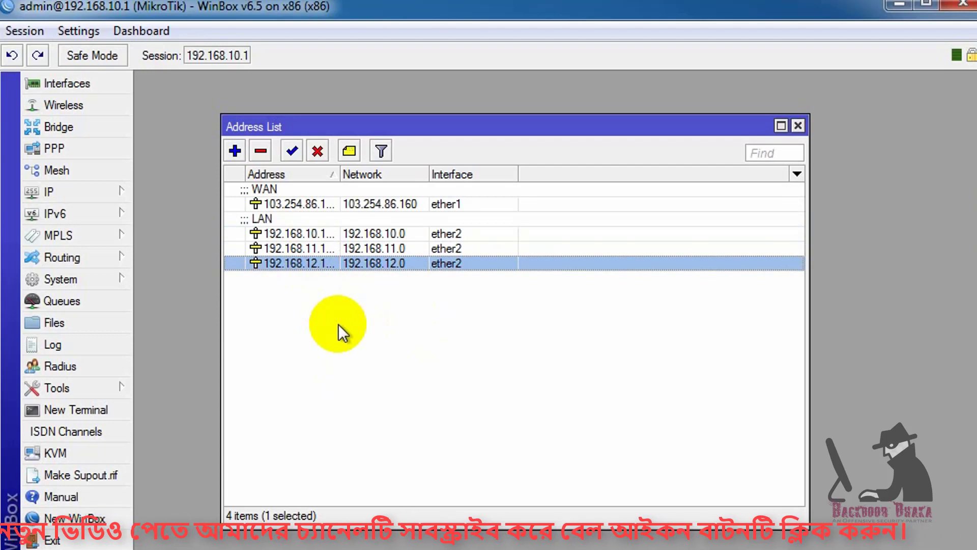
Step: Open the firewall's NAT rules beside the address list and compare the srcnat rule's source address with the LAN networks
click(80, 192)
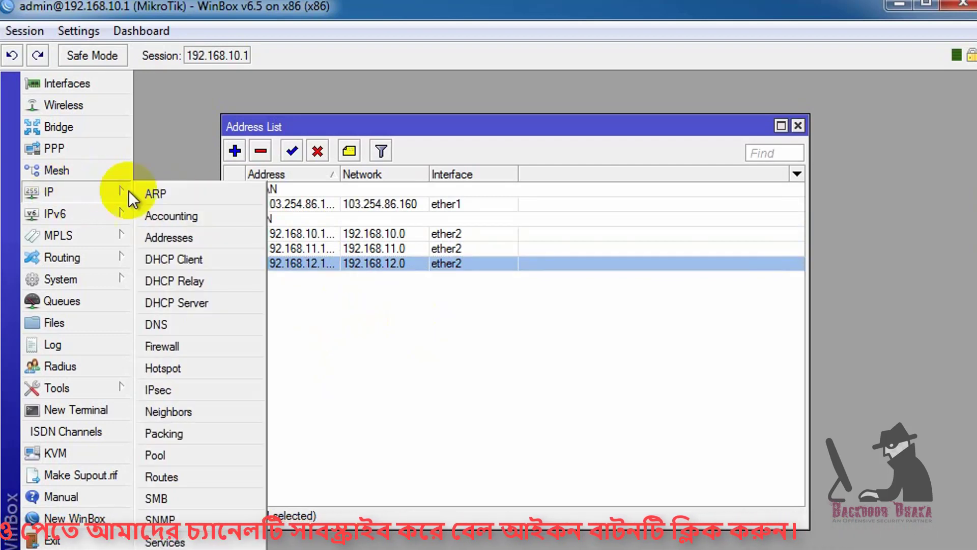
click(168, 350)
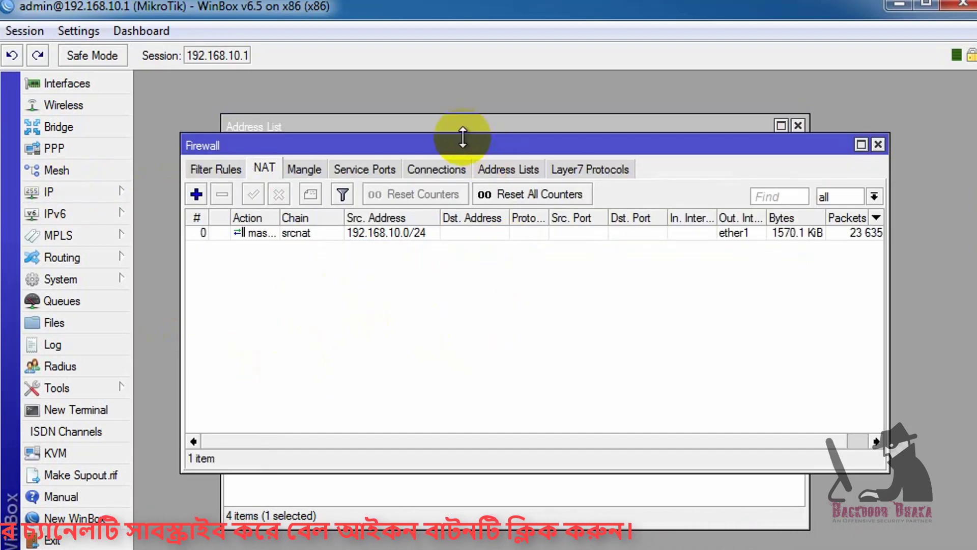
drag(429, 145, 428, 304)
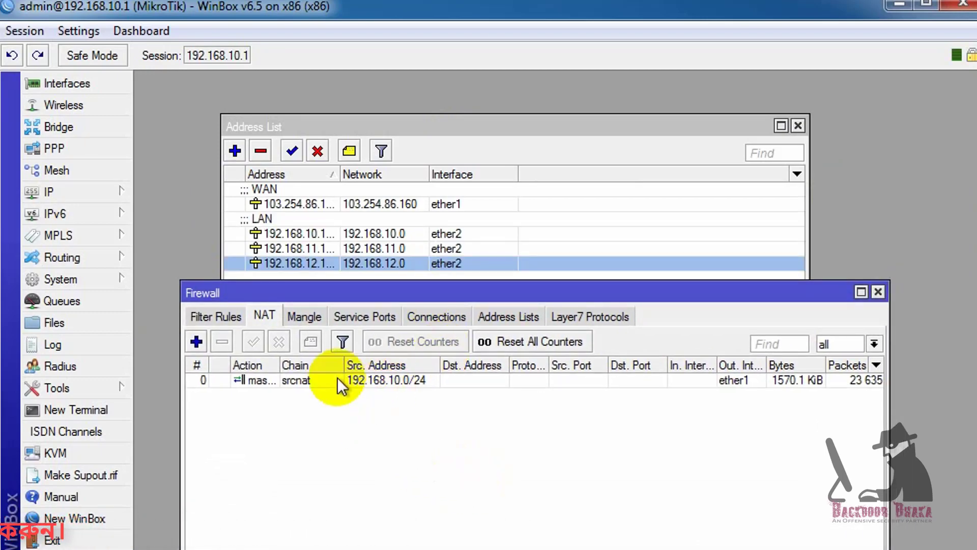
click(372, 379)
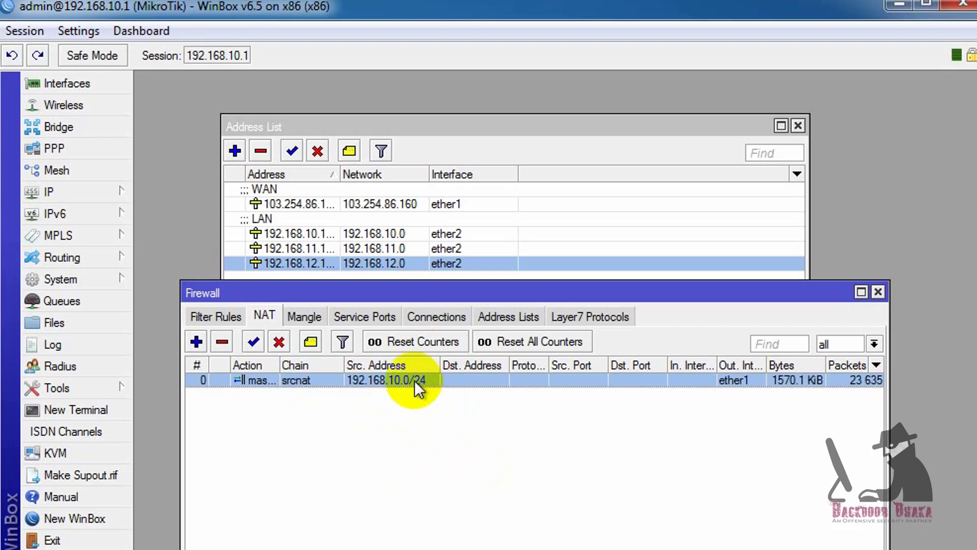
click(401, 230)
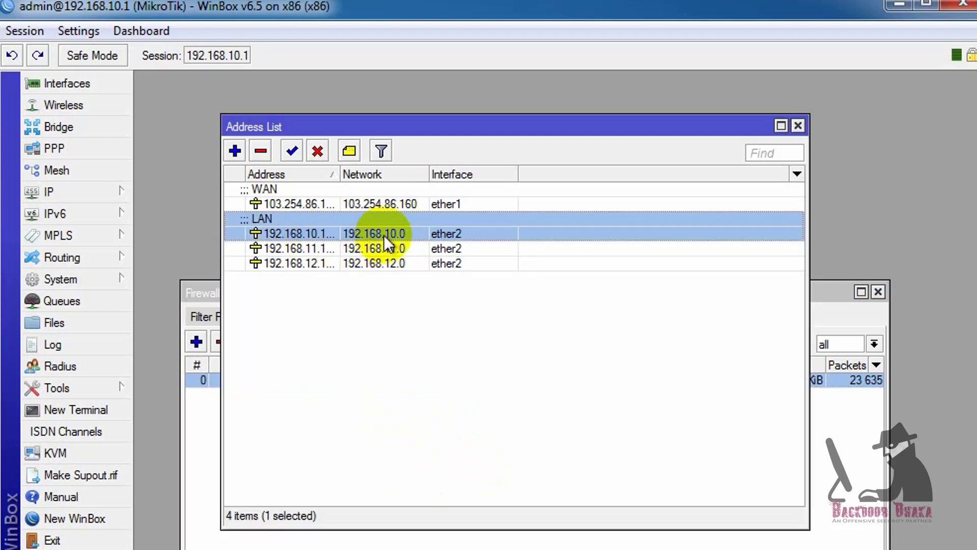
click(527, 519)
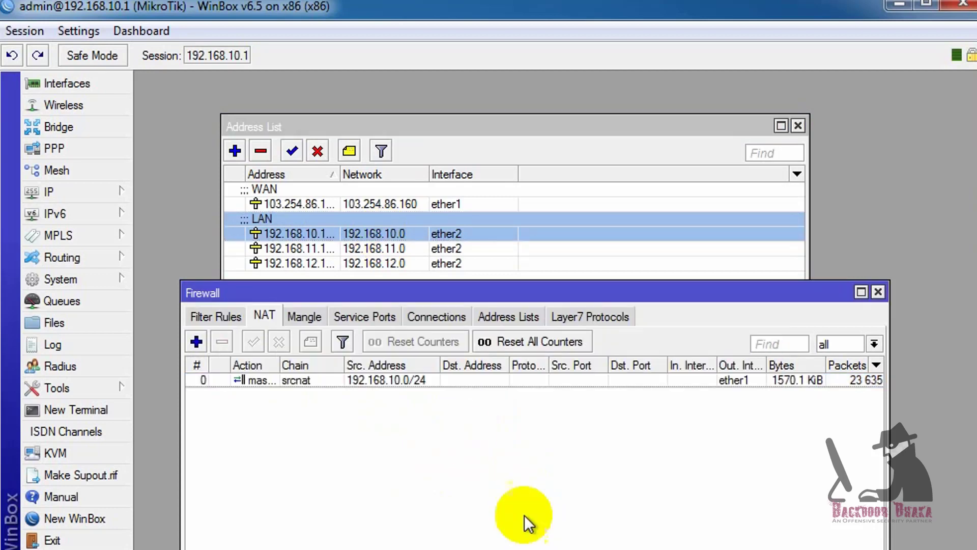
click(402, 381)
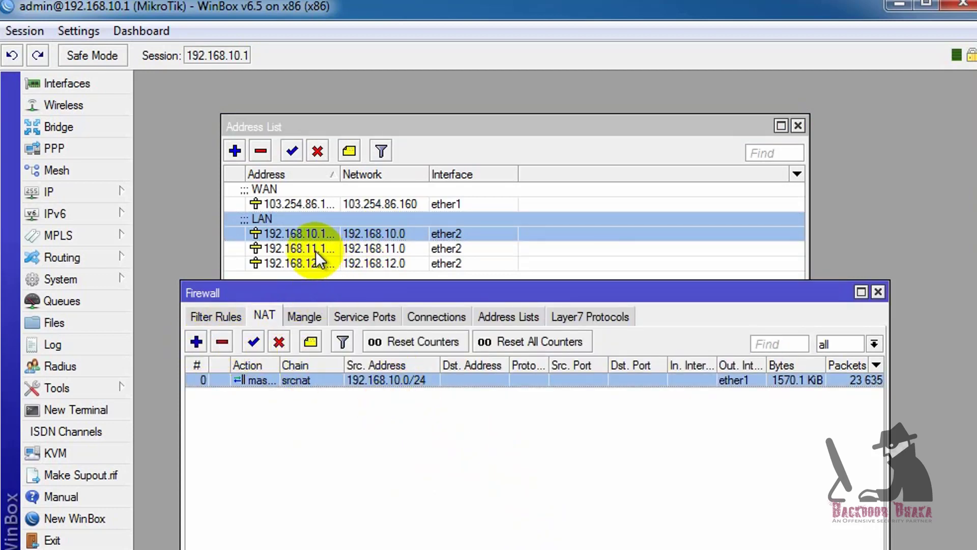
Step: Remove the source address from the srcnat masquerade rule, apply the change and close the firewall window
double_click(388, 380)
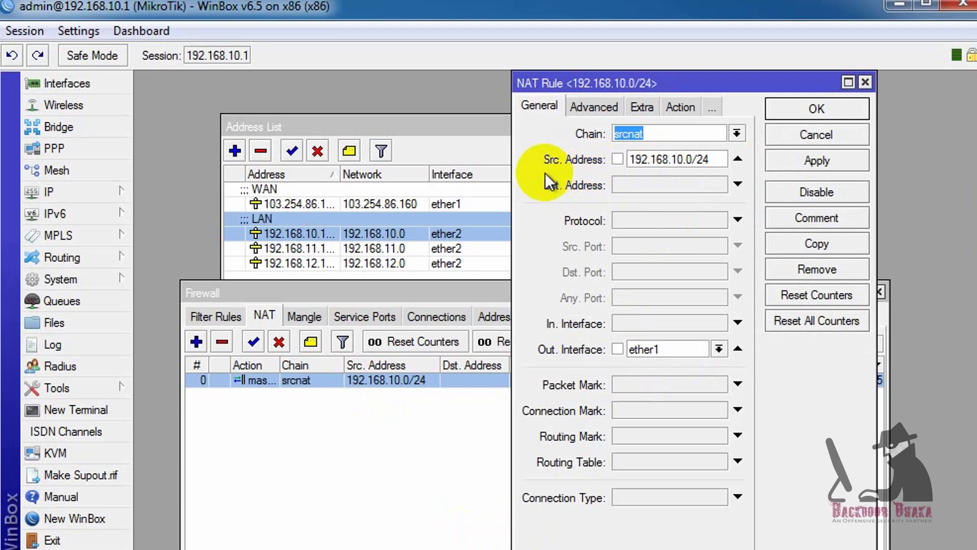
click(737, 158)
click(817, 161)
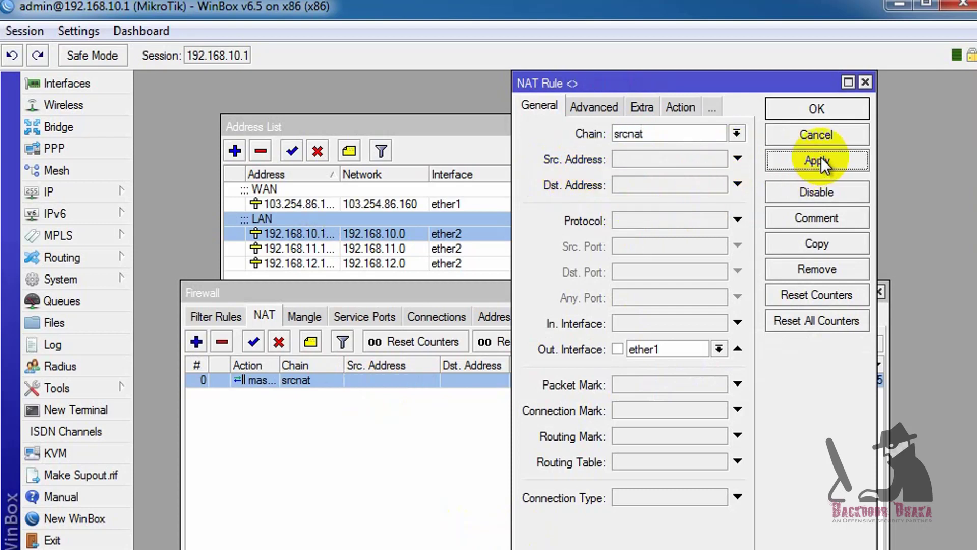
click(816, 108)
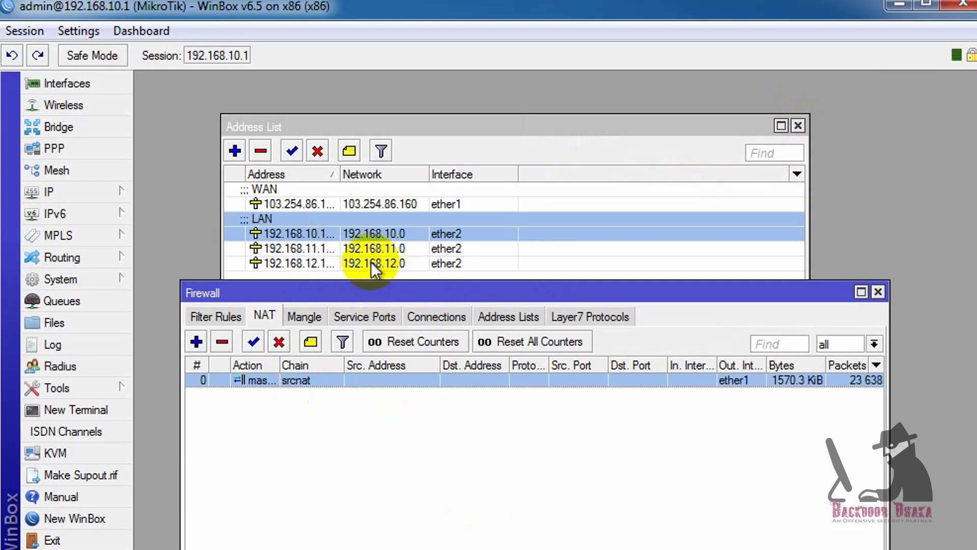
click(354, 262)
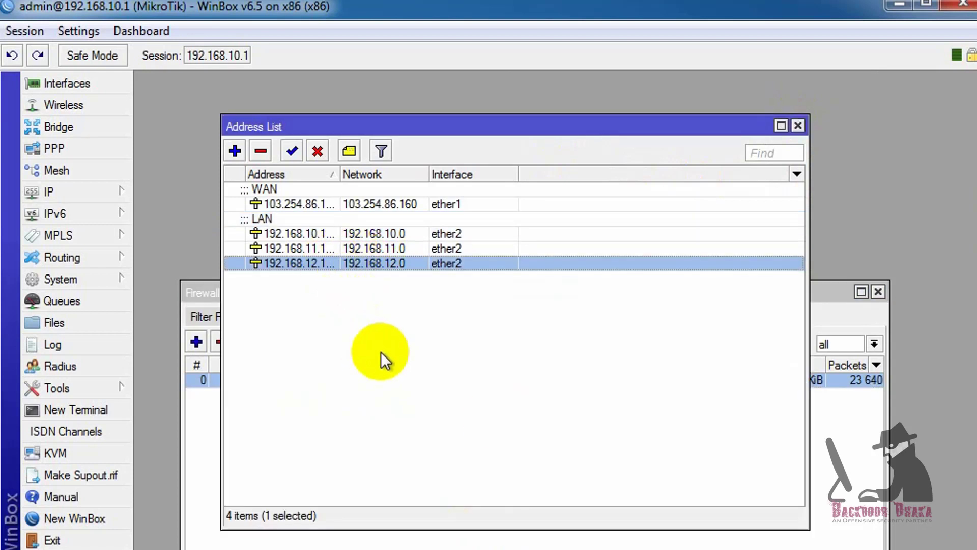
click(842, 464)
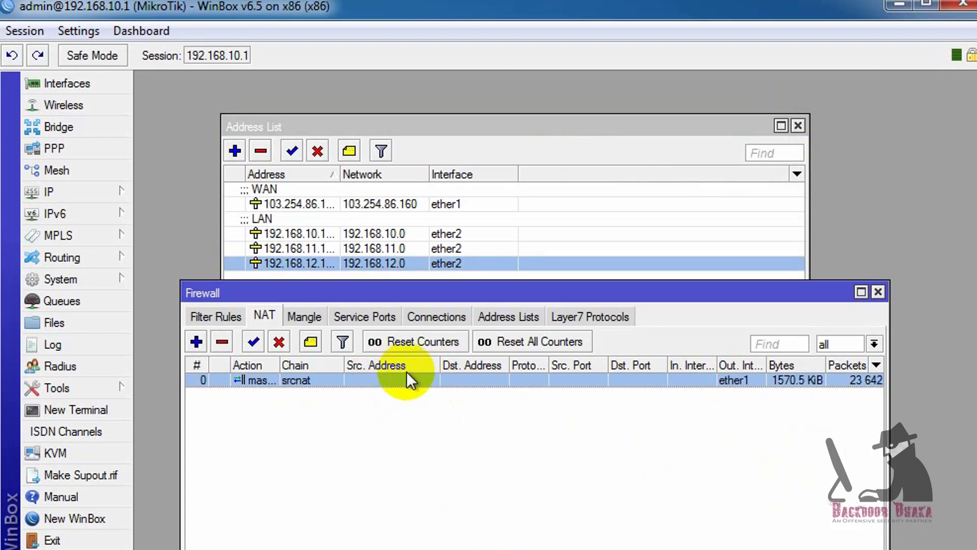
click(878, 291)
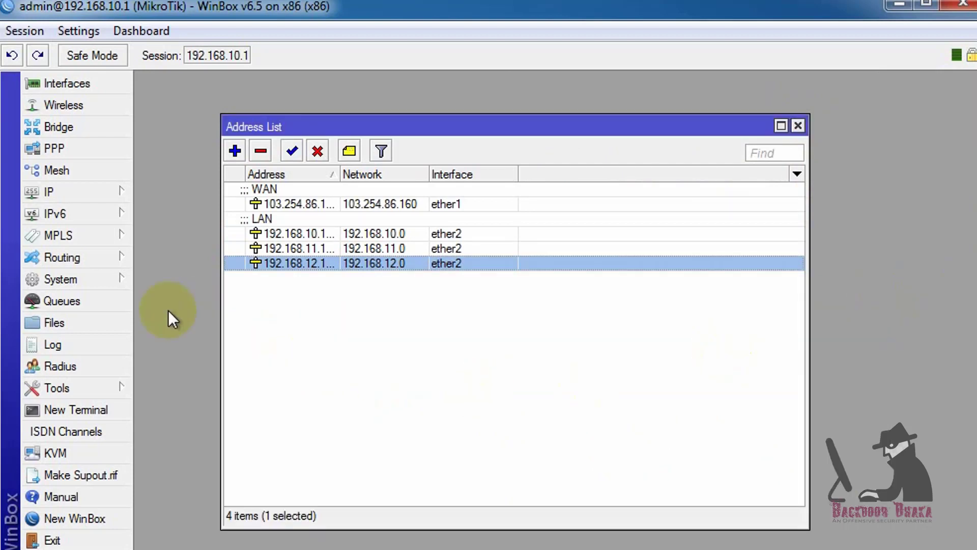
Step: Open the simple queues list and look at the general settings of a new simple queue, closing it without creating one
click(76, 305)
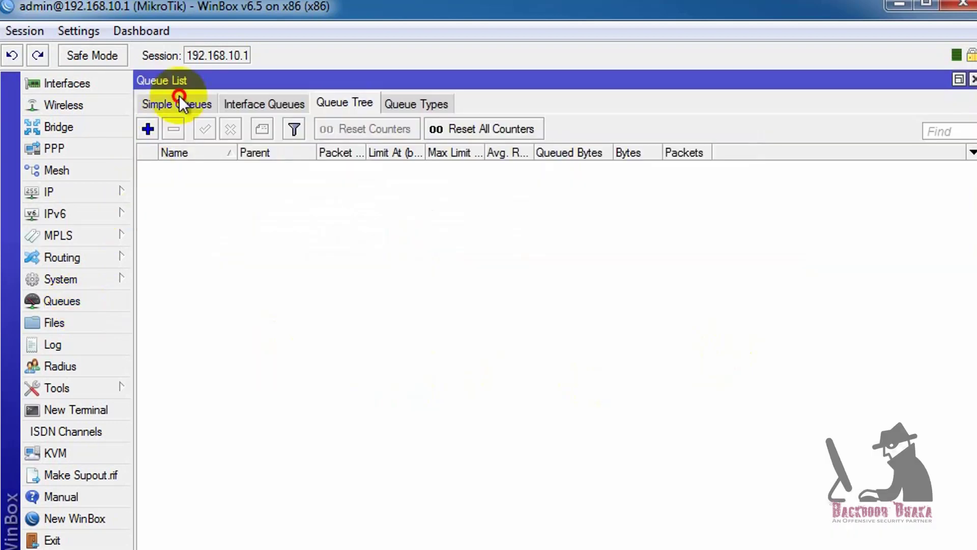
click(179, 101)
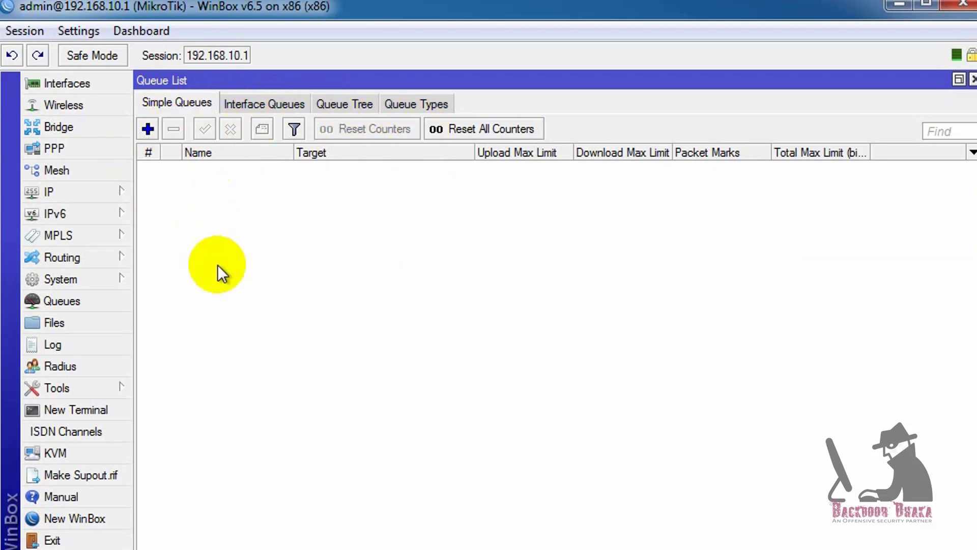
click(149, 130)
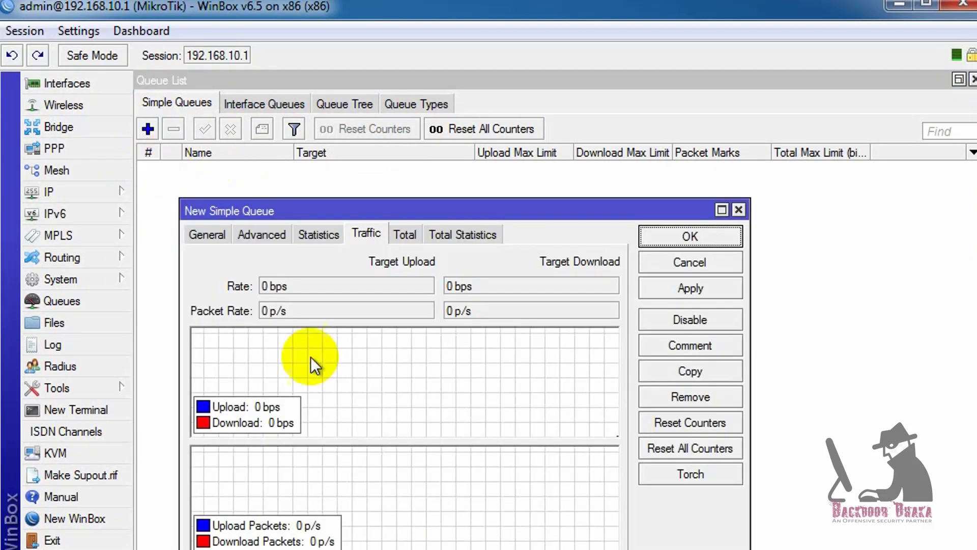
click(209, 233)
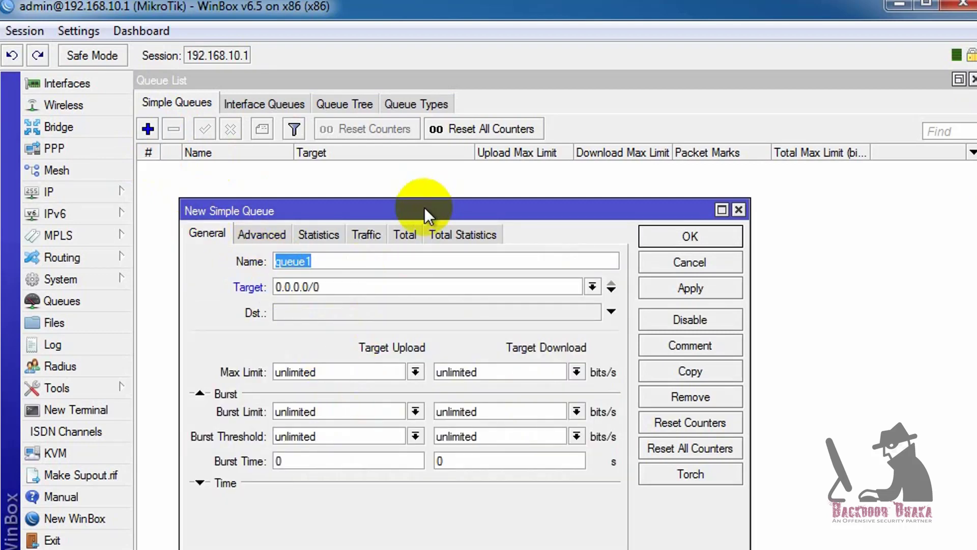
drag(425, 208, 424, 192)
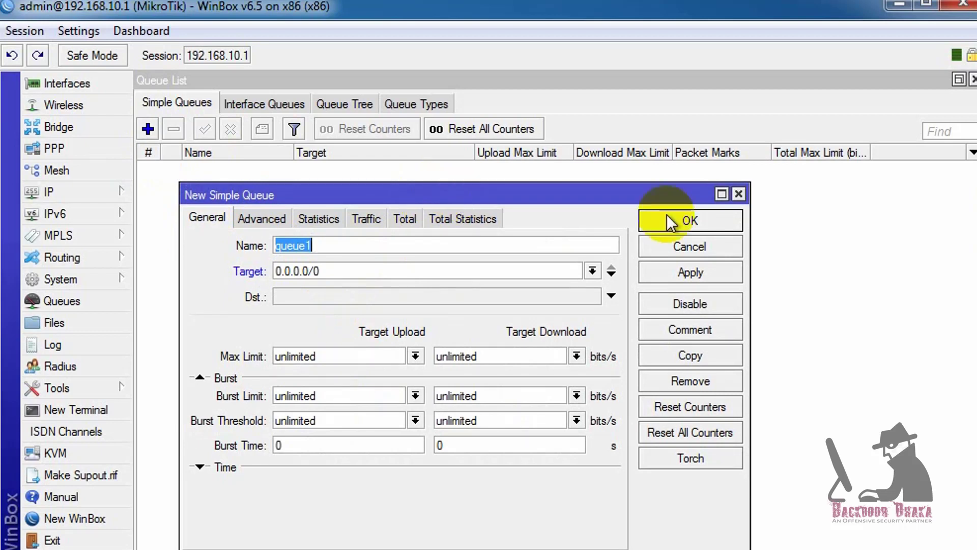
click(737, 194)
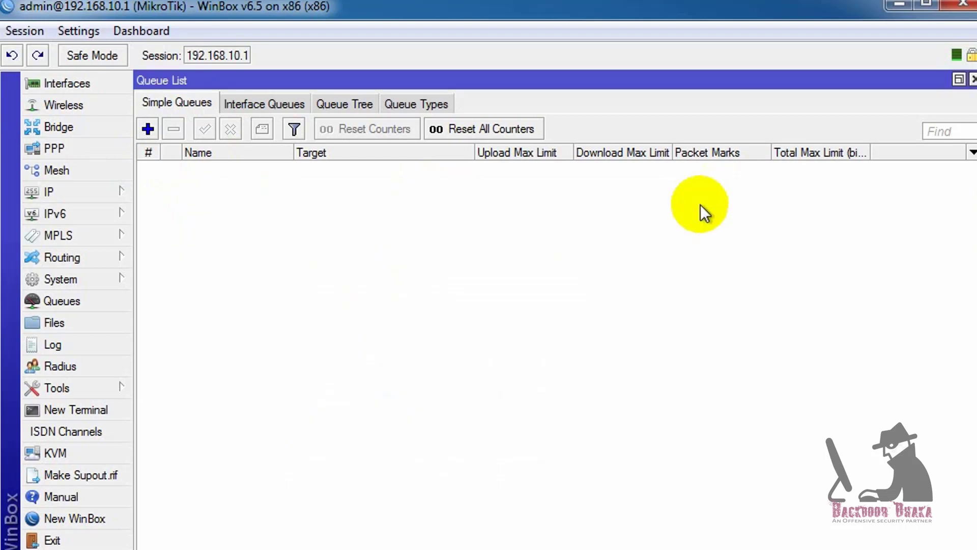
Step: Start a new queue type named 512k_Internet and set its kind to pcq
click(442, 103)
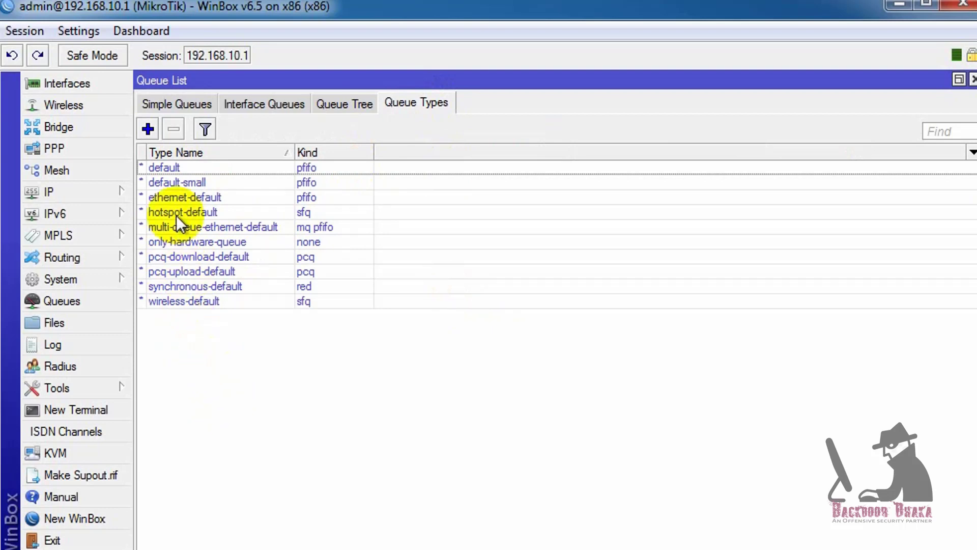
click(147, 129)
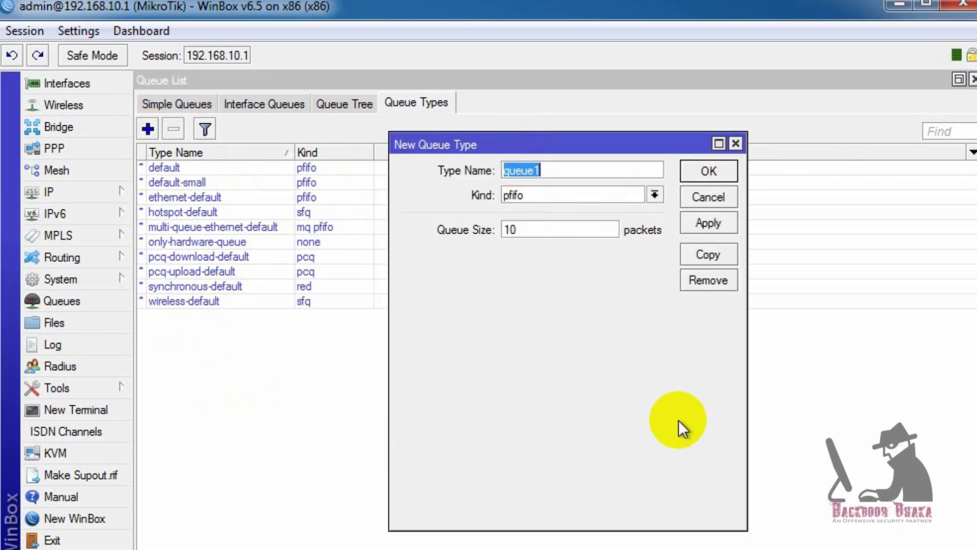
text(512k_)
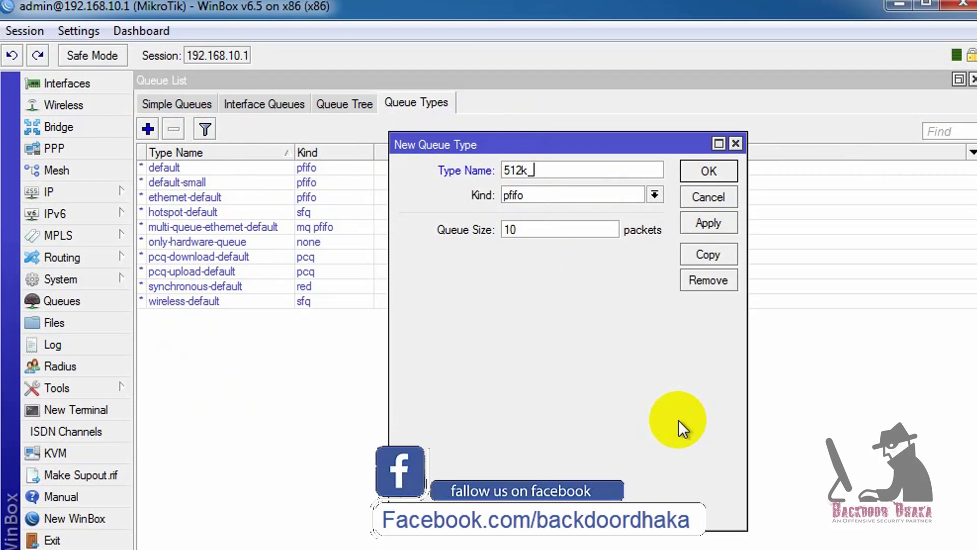
text(lnternet)
click(652, 195)
click(553, 237)
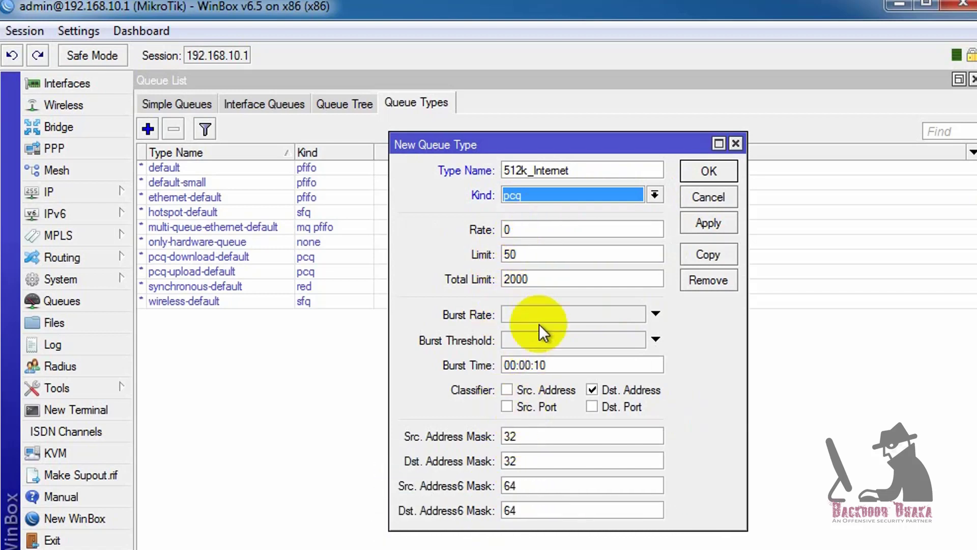
Step: Set the rate of the new 512k_Internet queue type to 512k
click(506, 225)
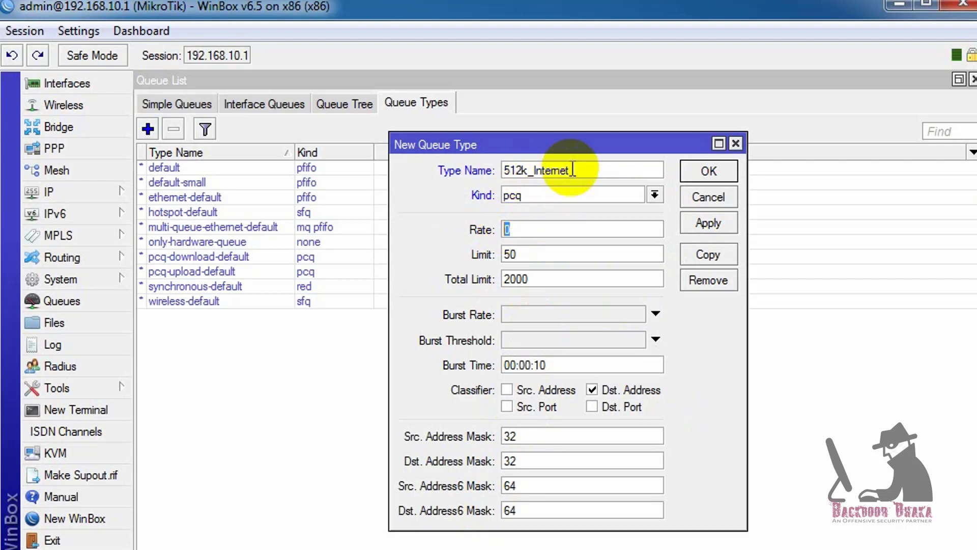
text(5)
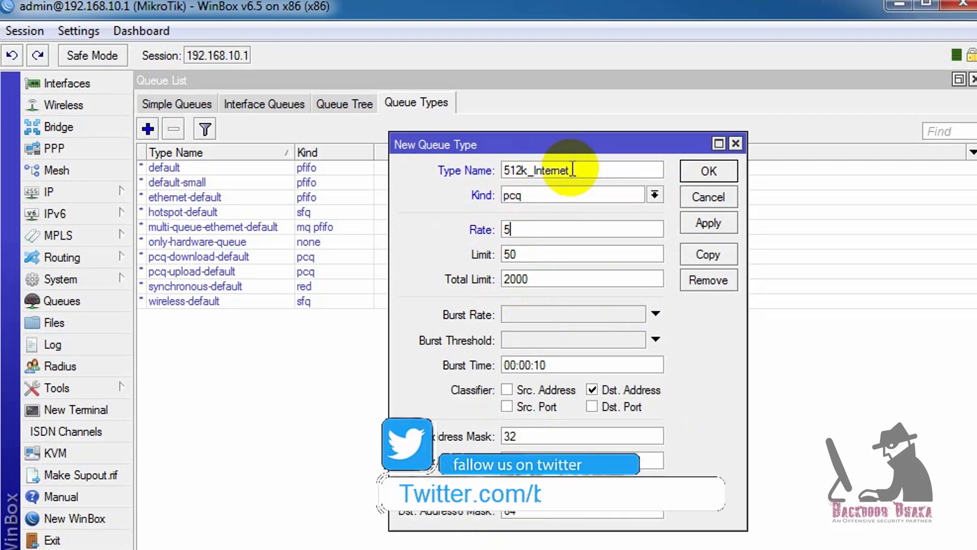
text(12k)
click(523, 249)
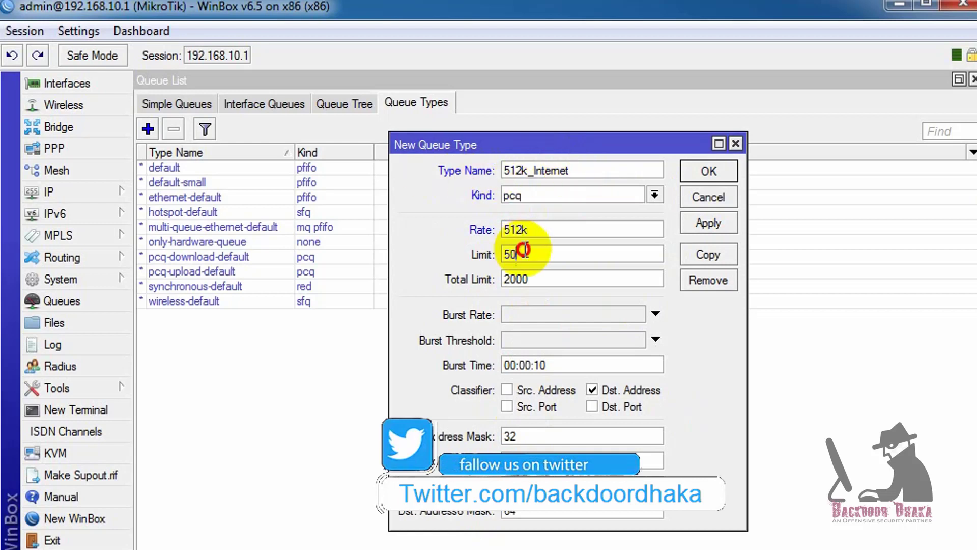
key(Tab)
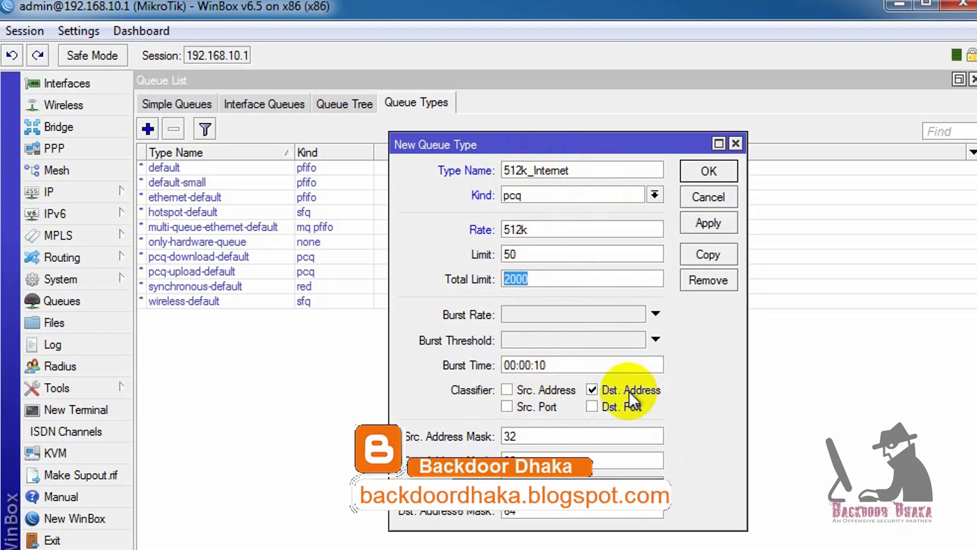
Step: Extend the queue type's name to 512k_Internet_Download, apply it and close its settings
click(596, 170)
text(_)
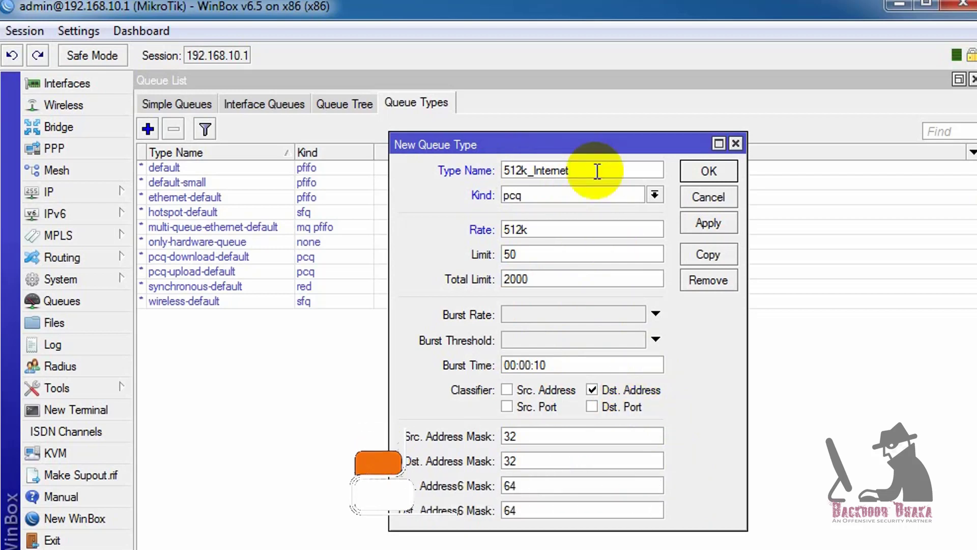
text(Download)
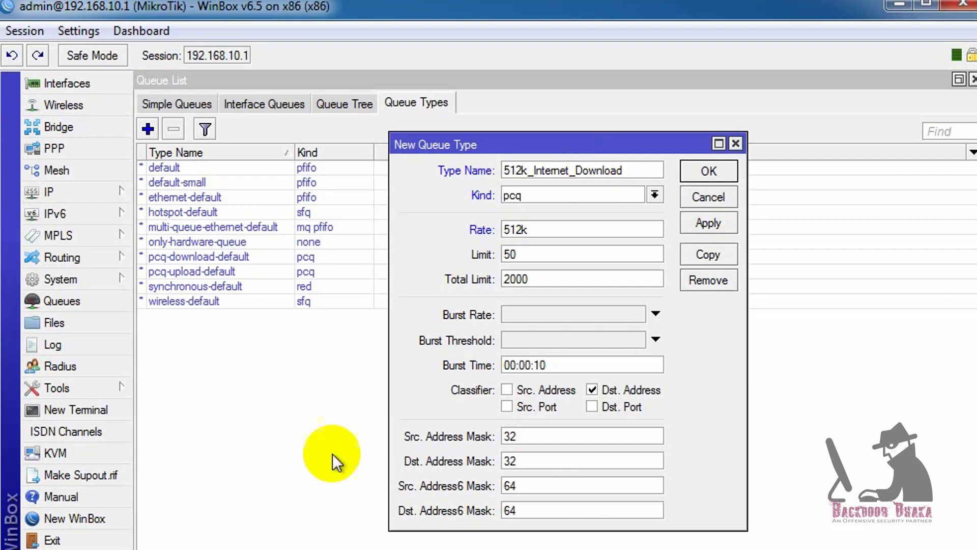
click(704, 224)
click(707, 173)
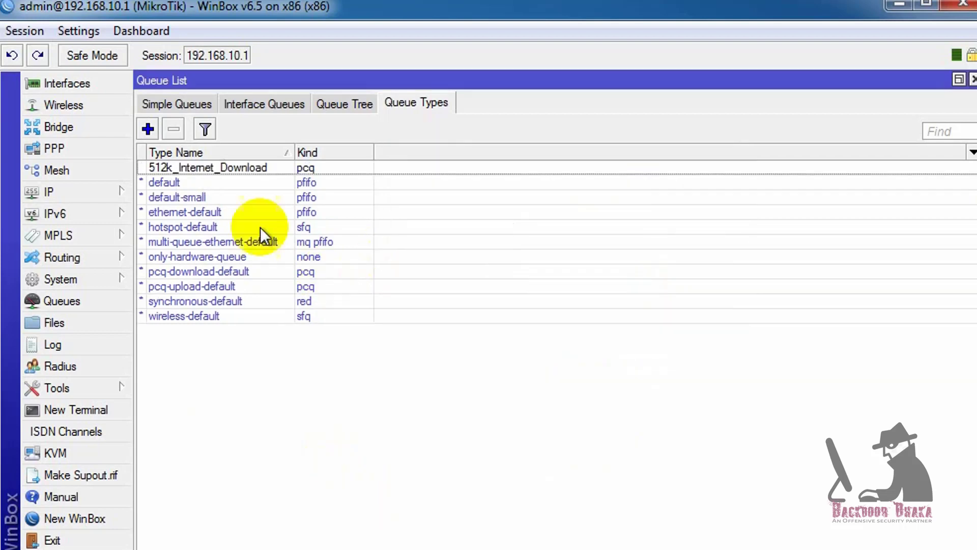
Step: Start another queue type named 512k_Internet_Upload and set its kind to pcq
click(157, 126)
text(512)
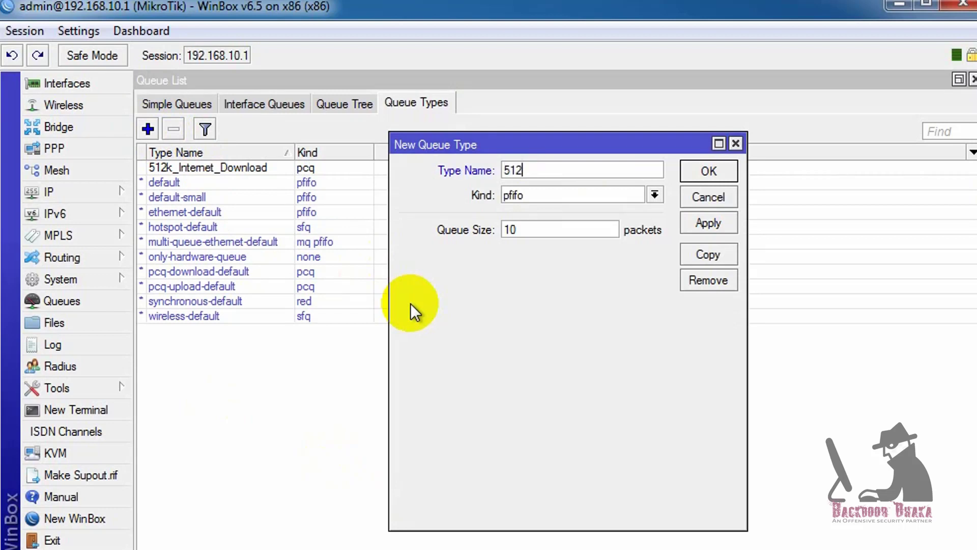
text(k_Internet_Upload)
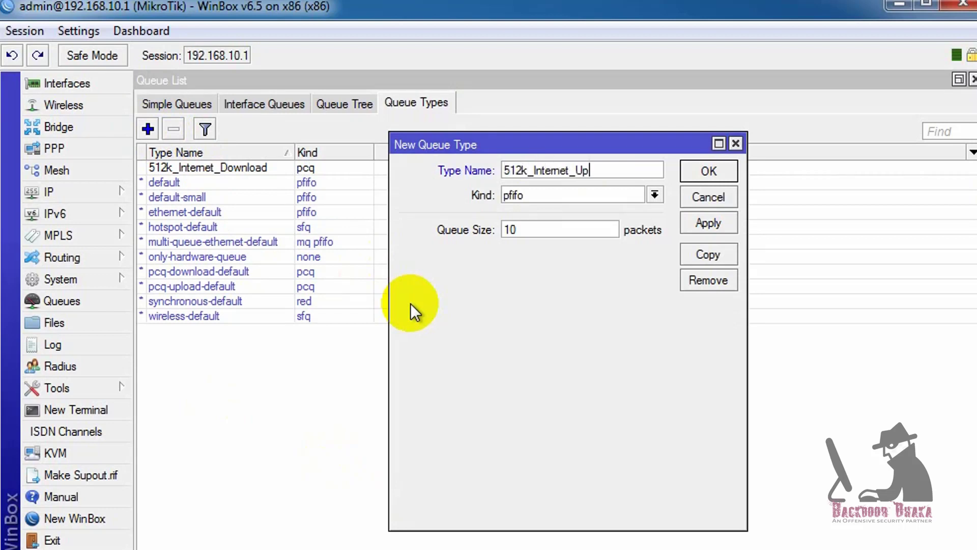
click(606, 194)
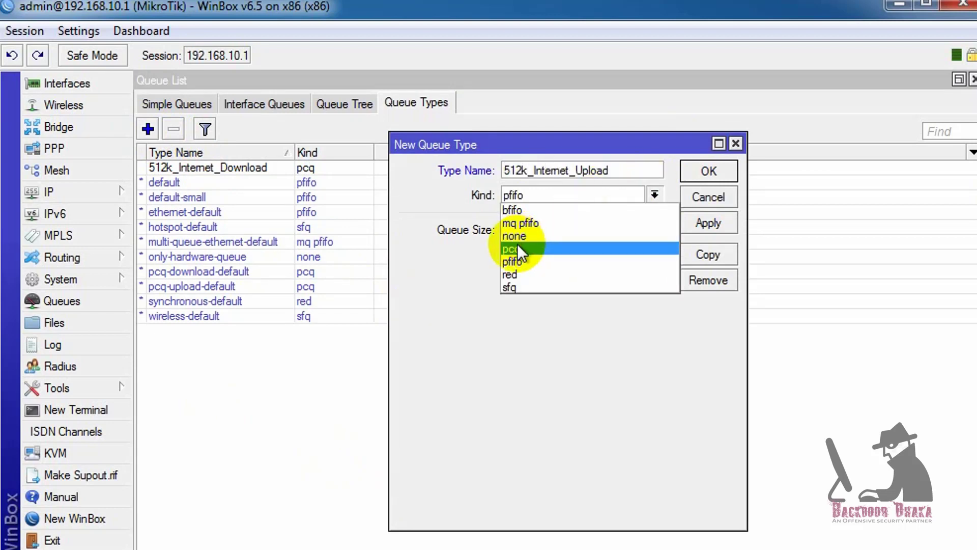
click(517, 245)
Step: Set the upload queue type's rate to 512k, switch its classifier from Dst. Address to Src. Address and save it
click(509, 231)
text(512k)
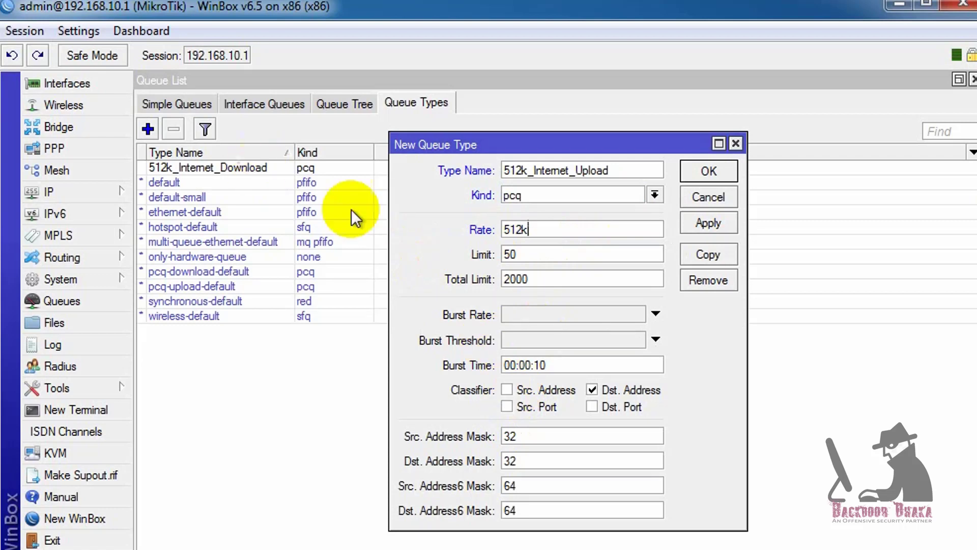
click(629, 395)
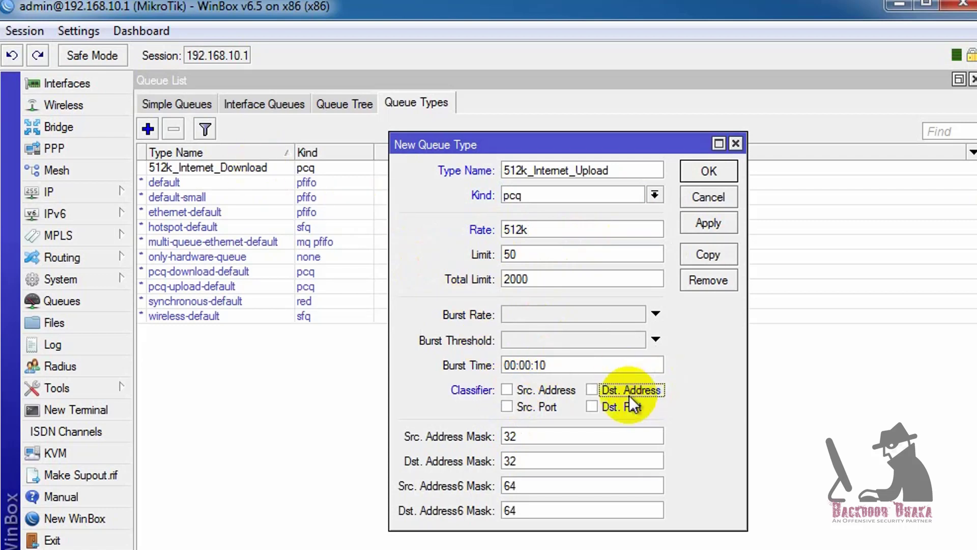
click(507, 390)
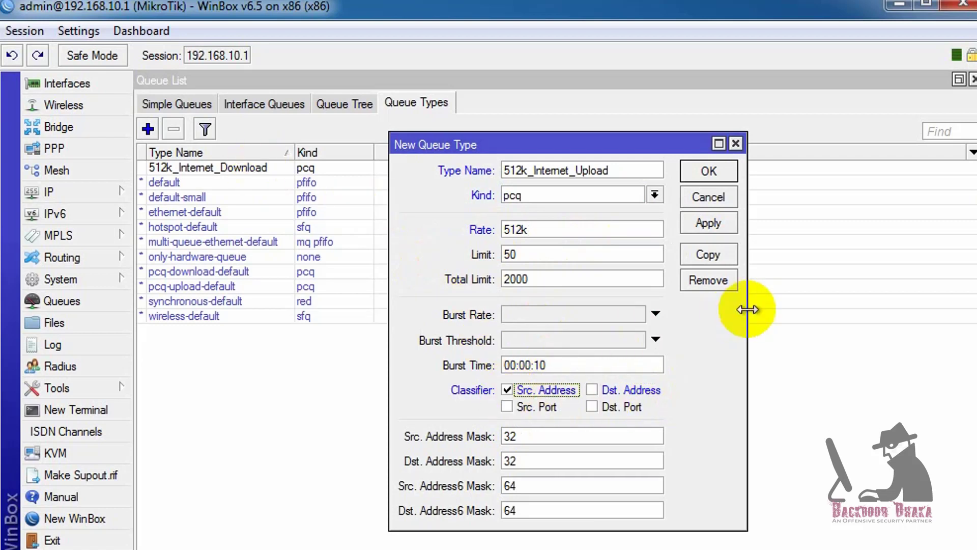
click(701, 227)
click(693, 173)
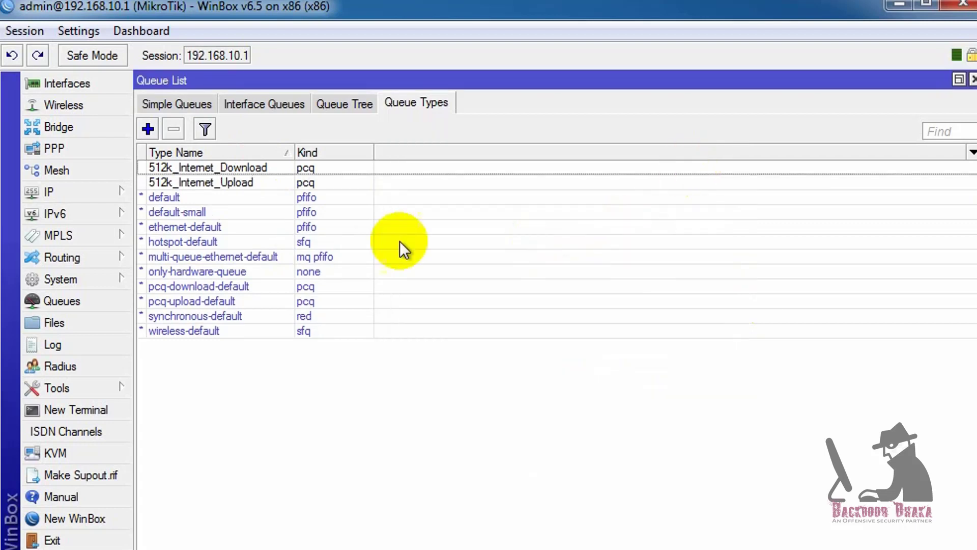
click(259, 184)
click(230, 171)
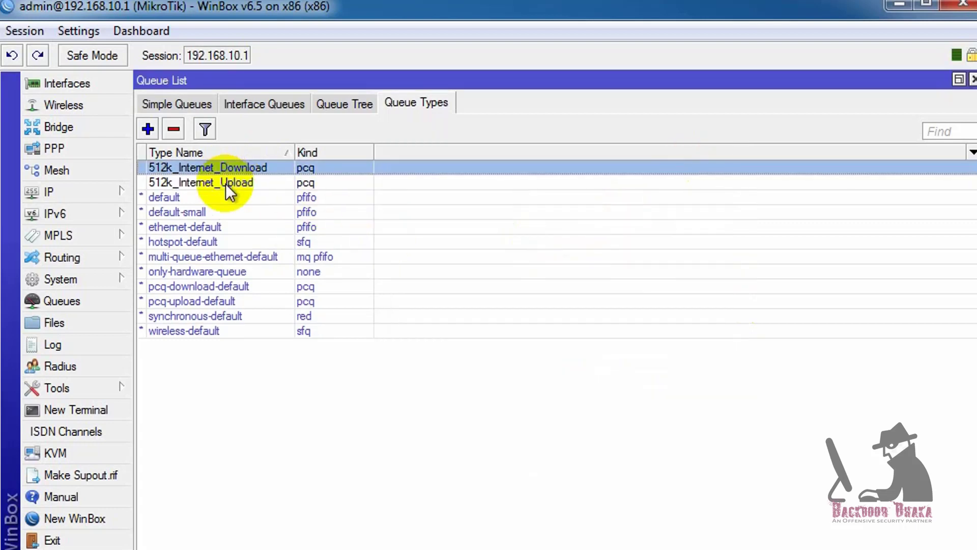
click(225, 184)
click(225, 170)
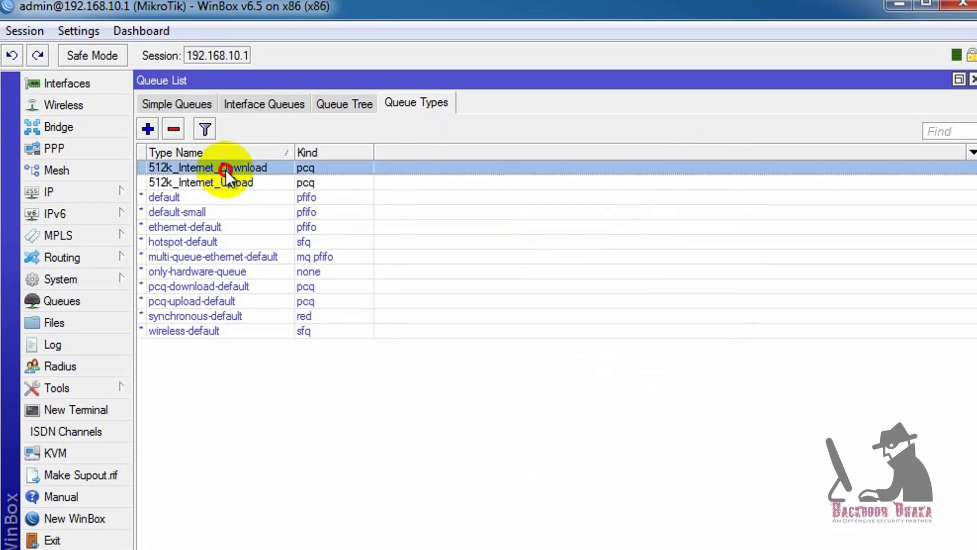
Step: Start a new queue type named 1Mbps with kind pcq and a rate of 1M
click(148, 128)
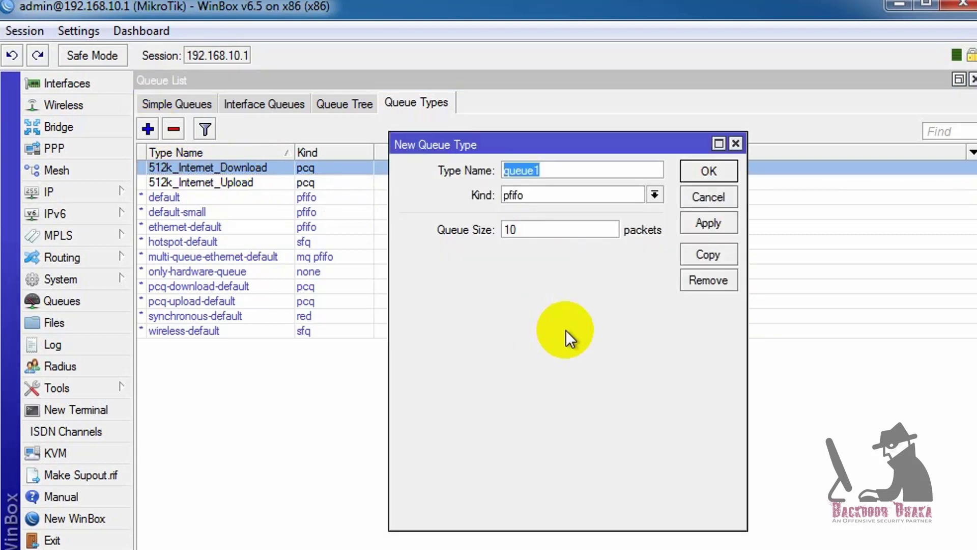
text(1Mbps)
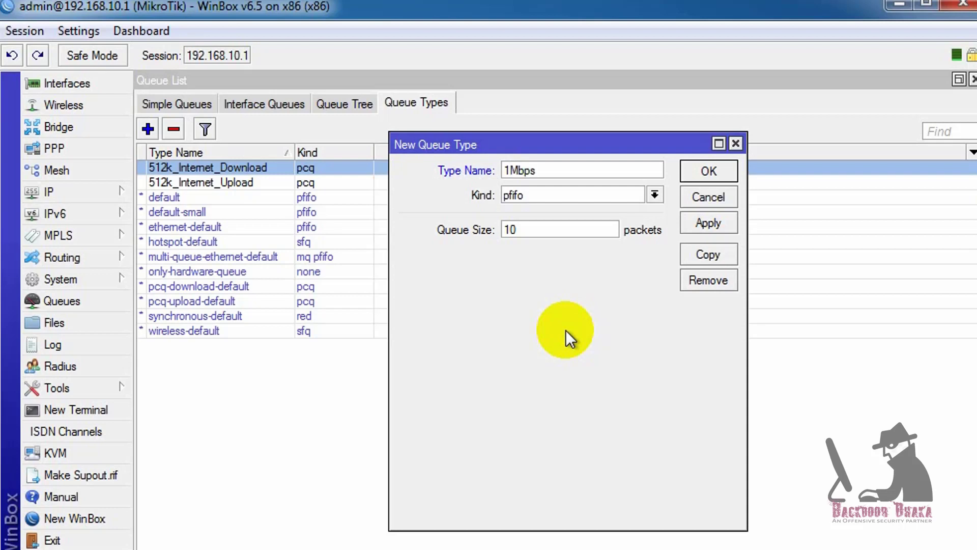
click(557, 194)
click(527, 249)
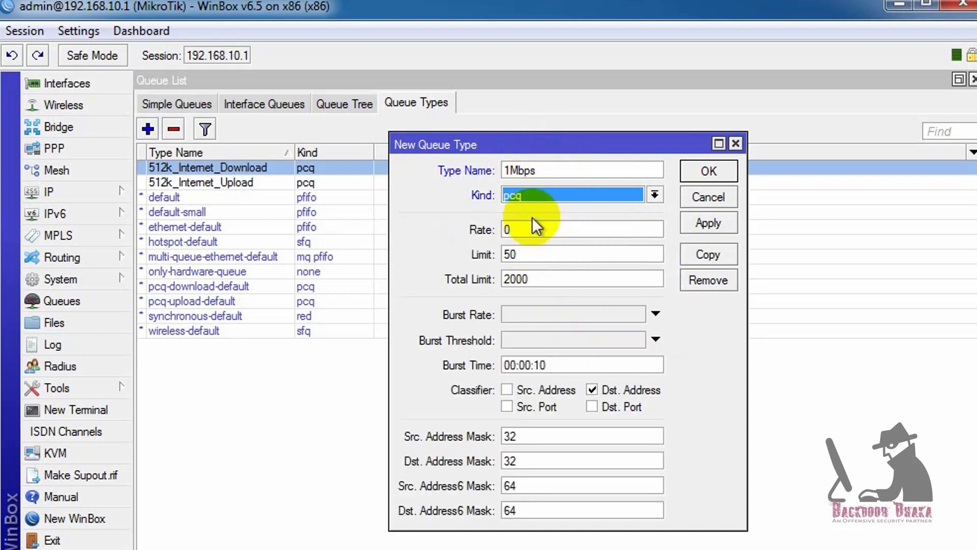
double_click(530, 229)
text(1M)
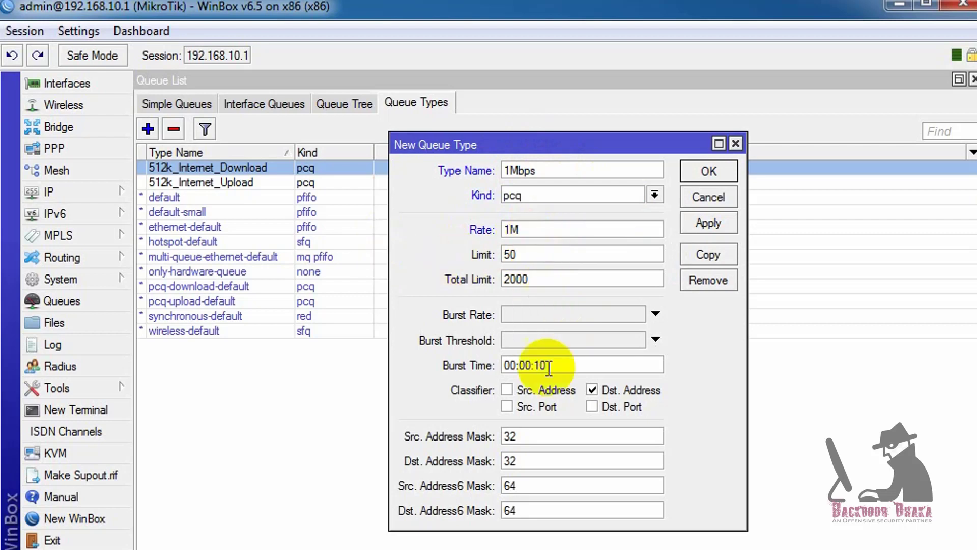
Step: Add Src. Address to the 1Mbps queue type's classifier alongside Dst. Address and save it
click(520, 393)
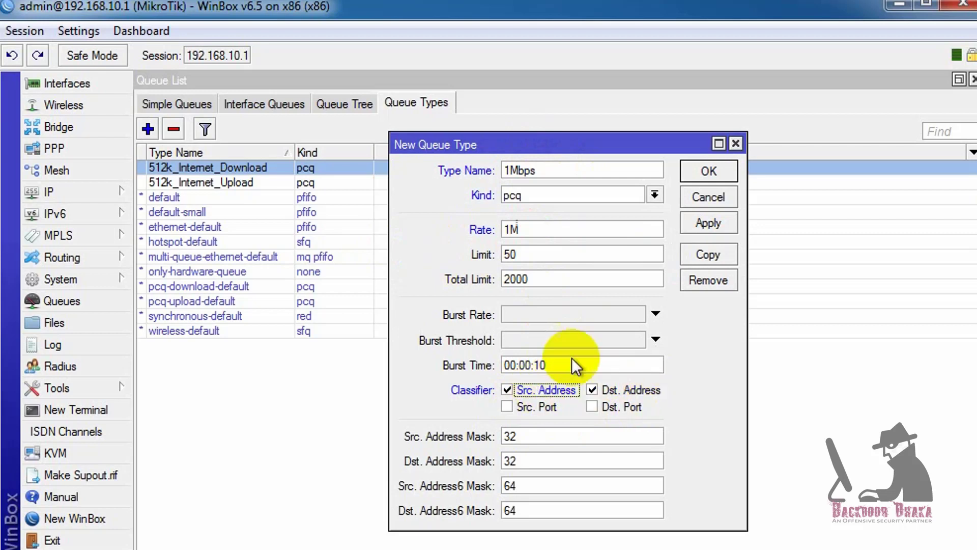
double_click(552, 229)
click(709, 223)
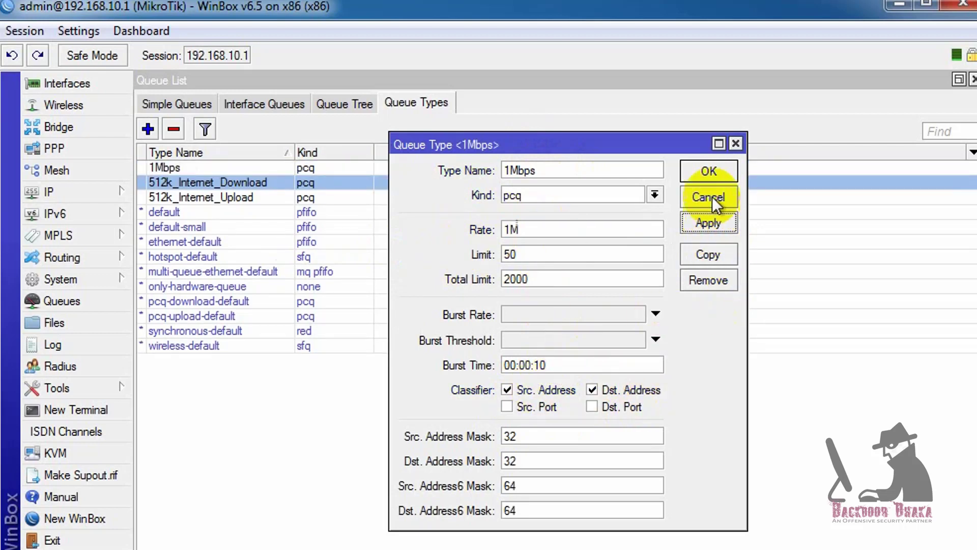
click(709, 171)
Step: Create a pcq queue type named 2Mbps with a rate of 2M, classified by both Src. Address and Dst. Address
click(148, 129)
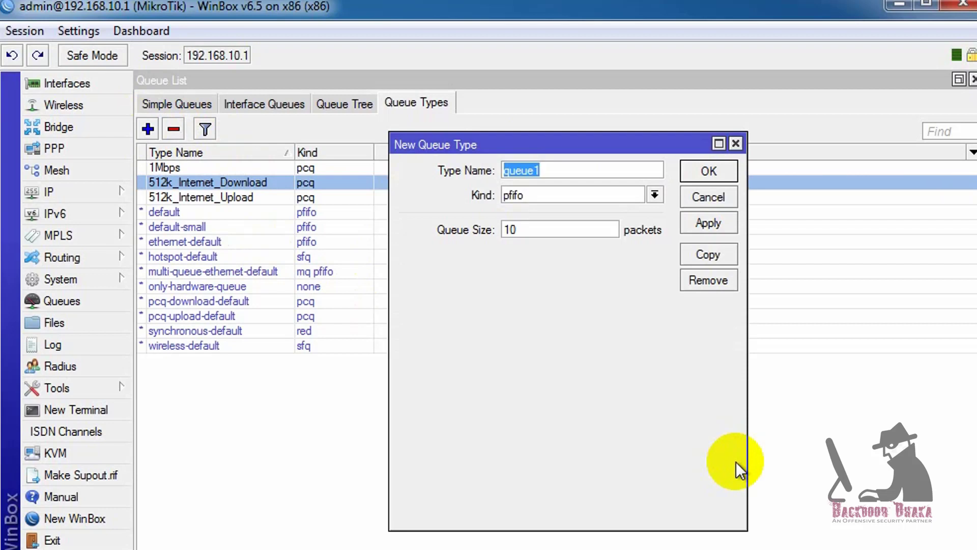
text(2Mbps)
click(576, 194)
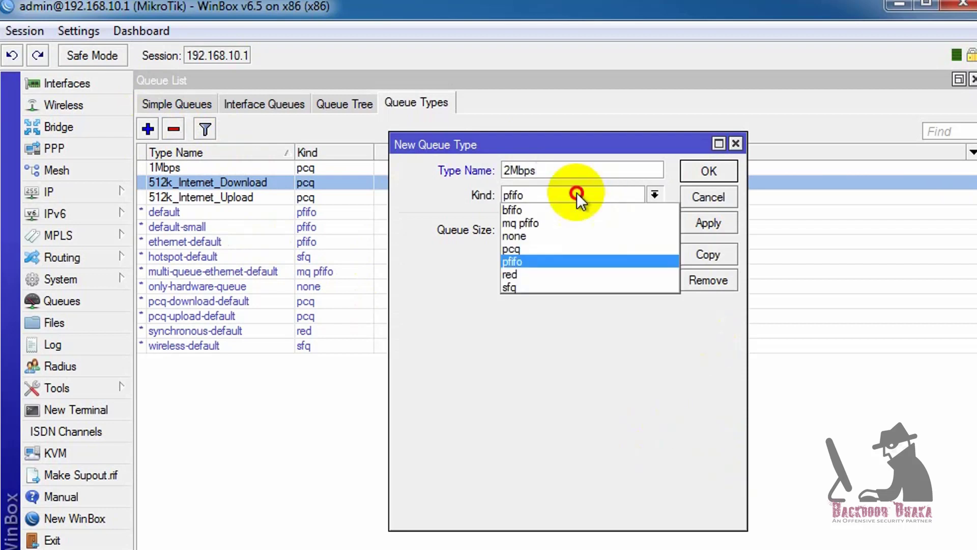
click(512, 249)
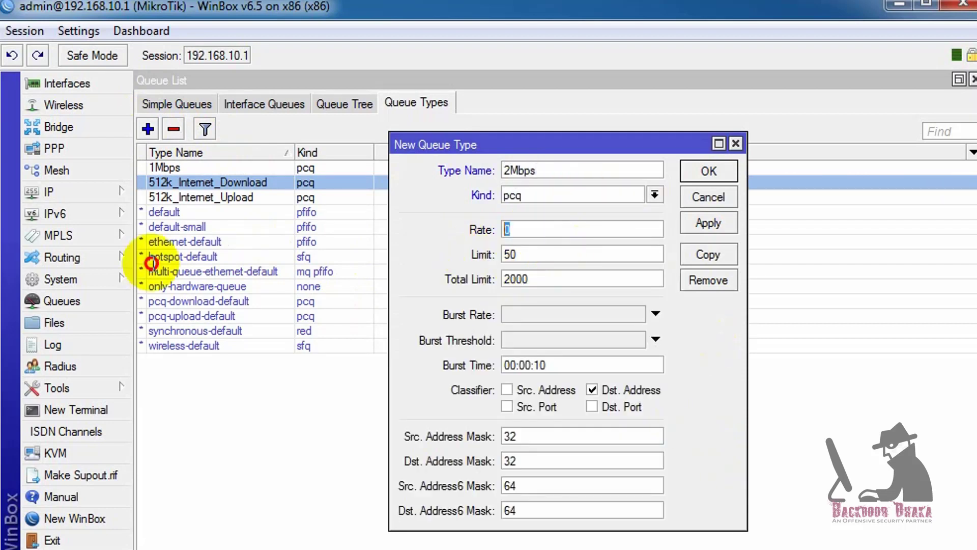
text(2M)
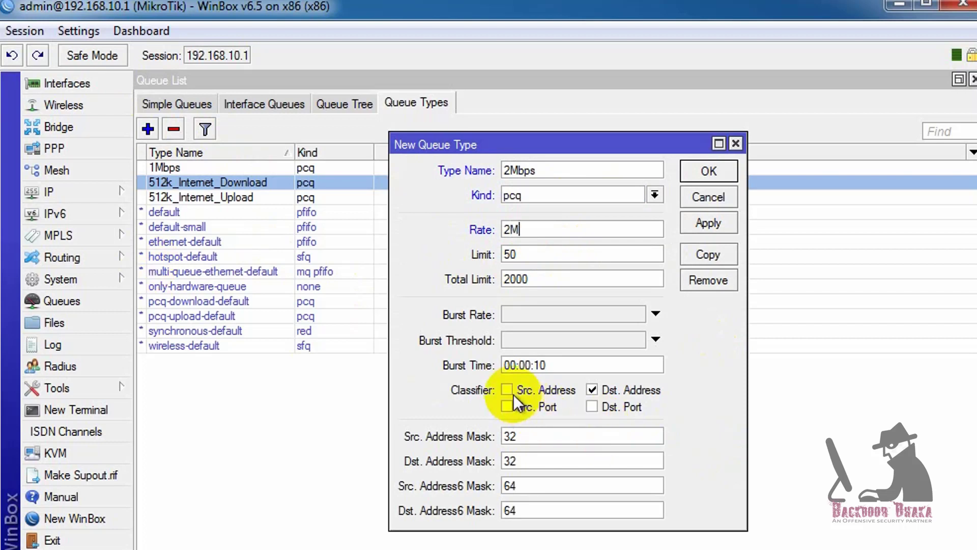
click(507, 390)
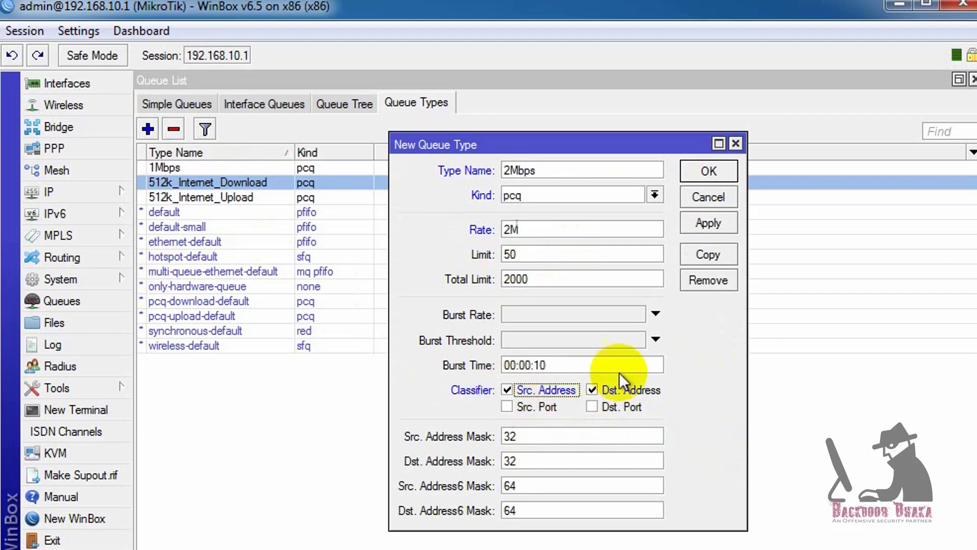
click(693, 224)
click(700, 199)
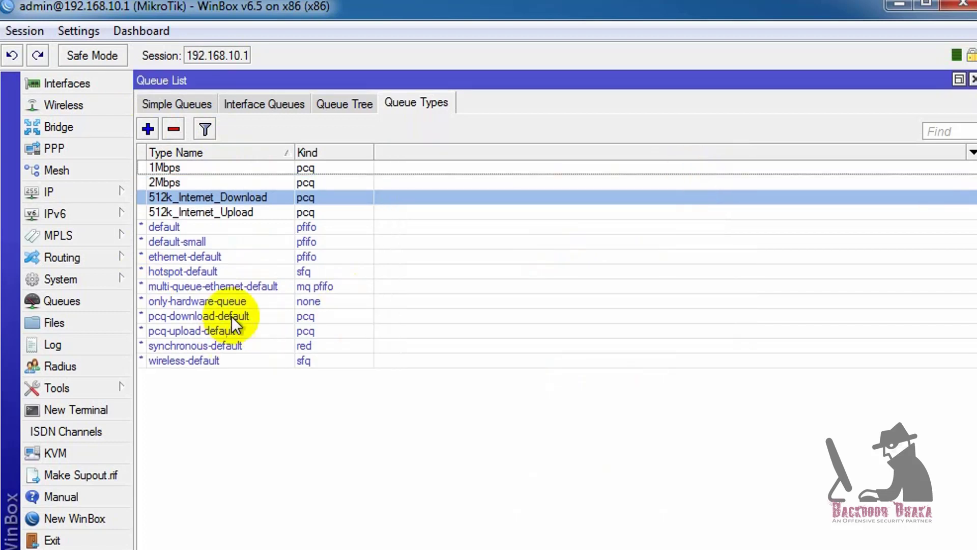
click(213, 210)
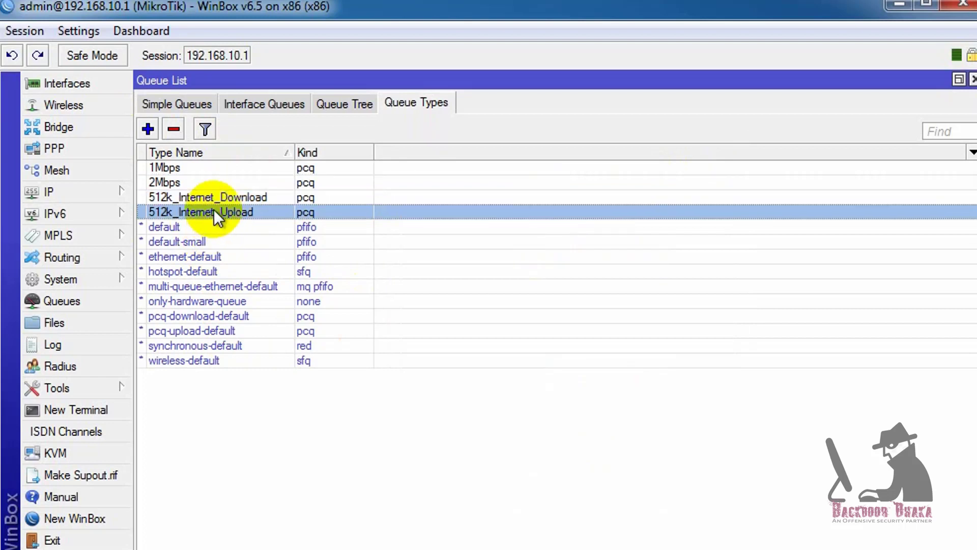
click(215, 196)
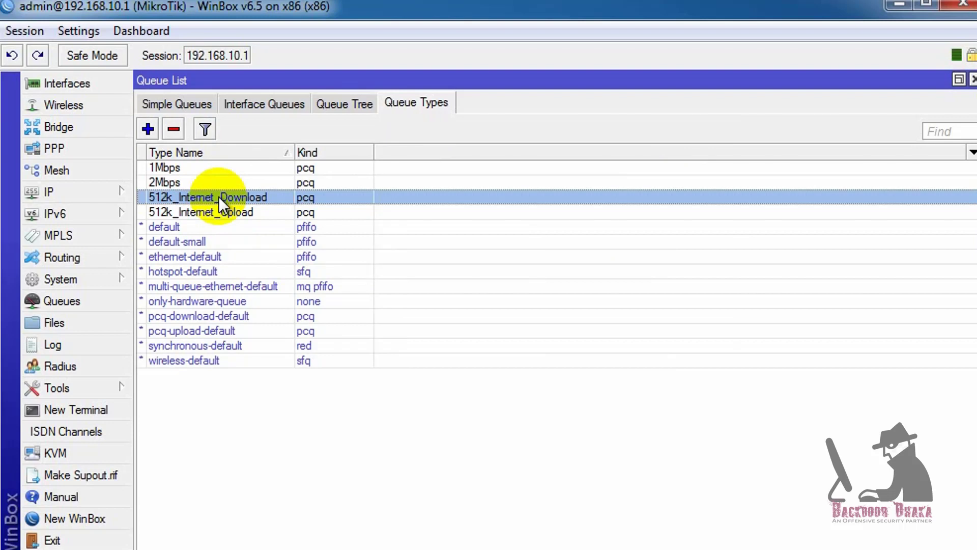
click(225, 209)
click(222, 198)
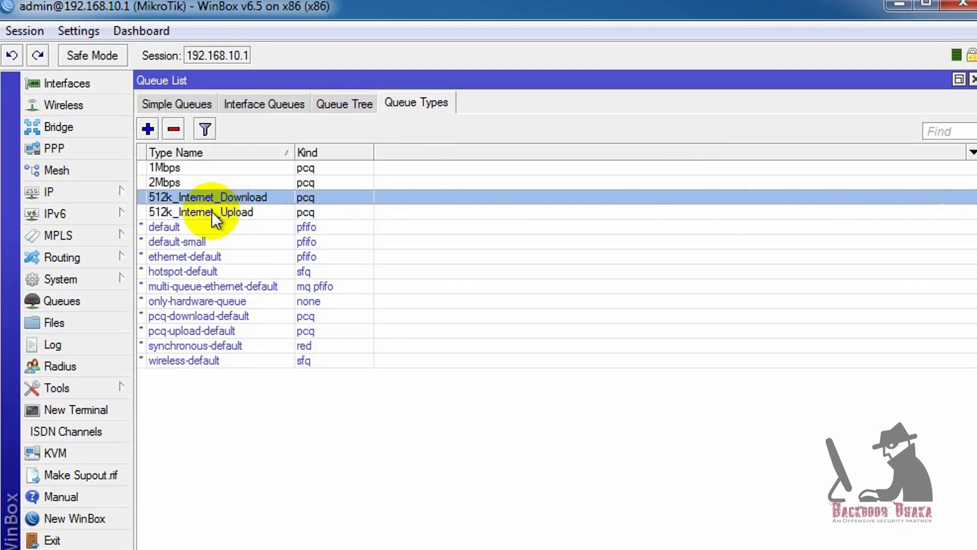
click(170, 168)
click(164, 183)
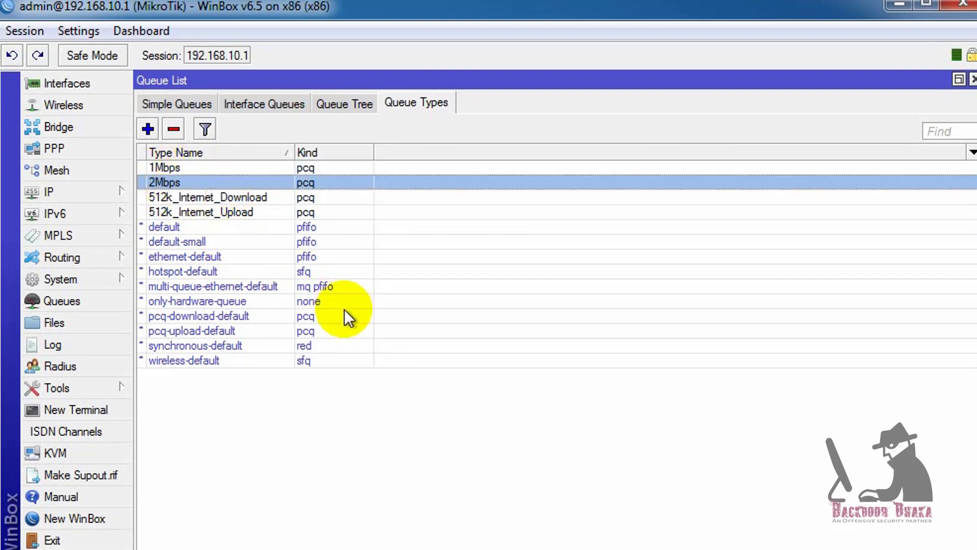
Step: Start a new simple queue named 512kbps
click(178, 108)
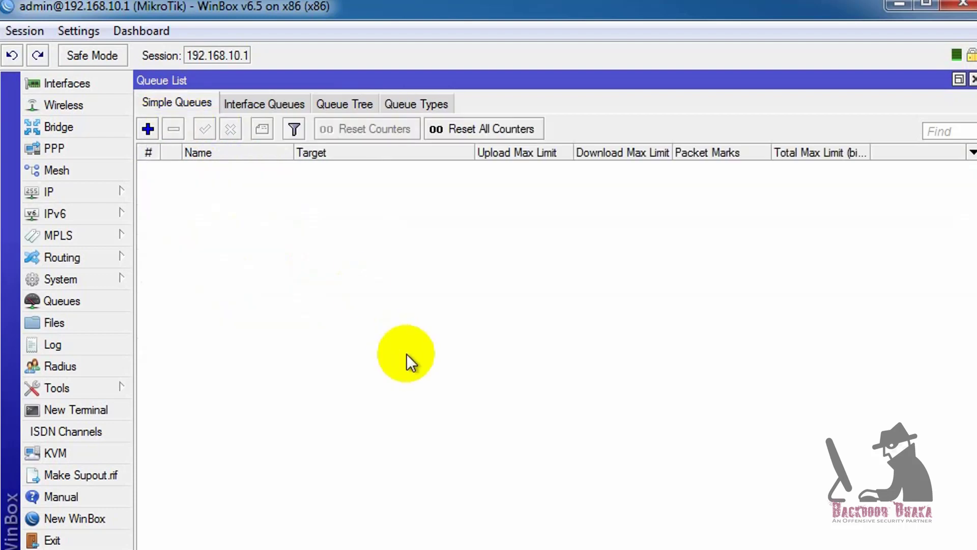
click(149, 131)
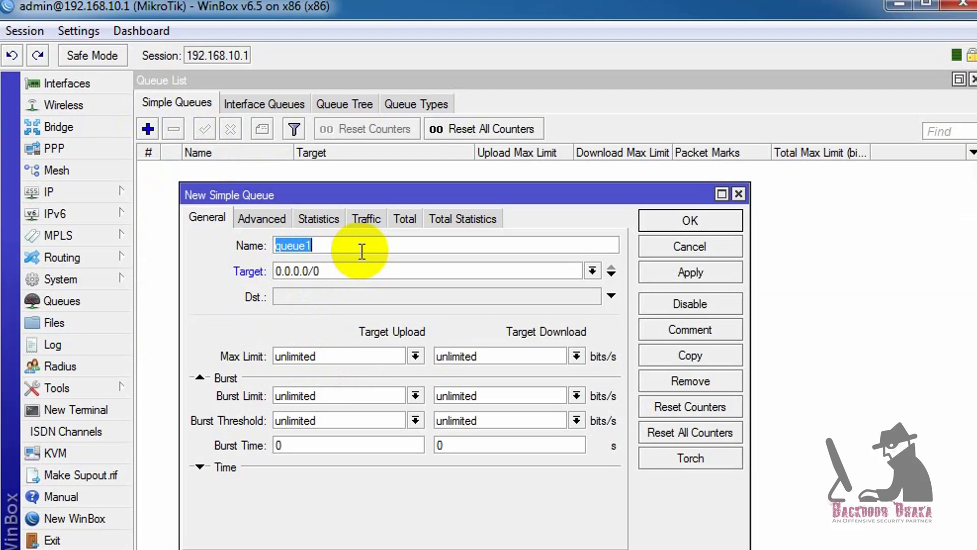
text(512kbps)
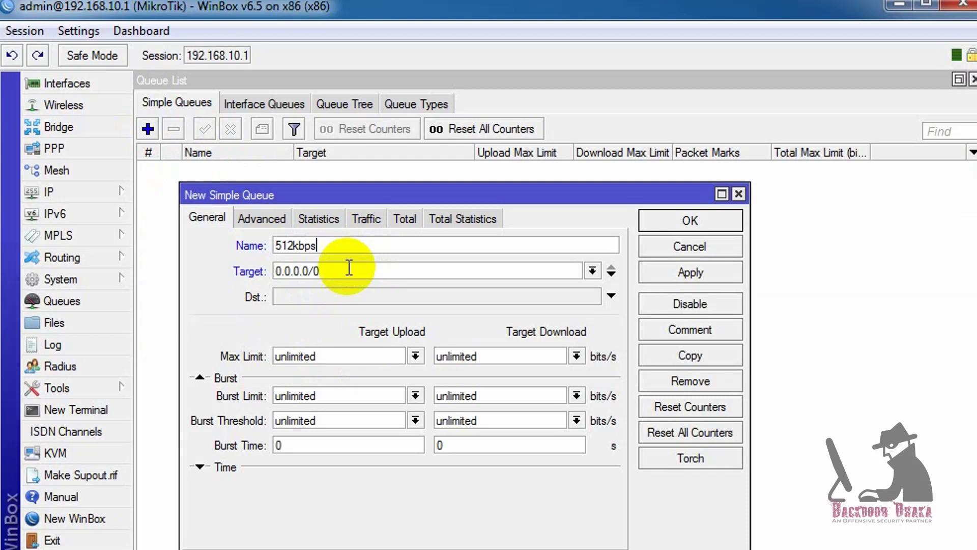
key(Tab)
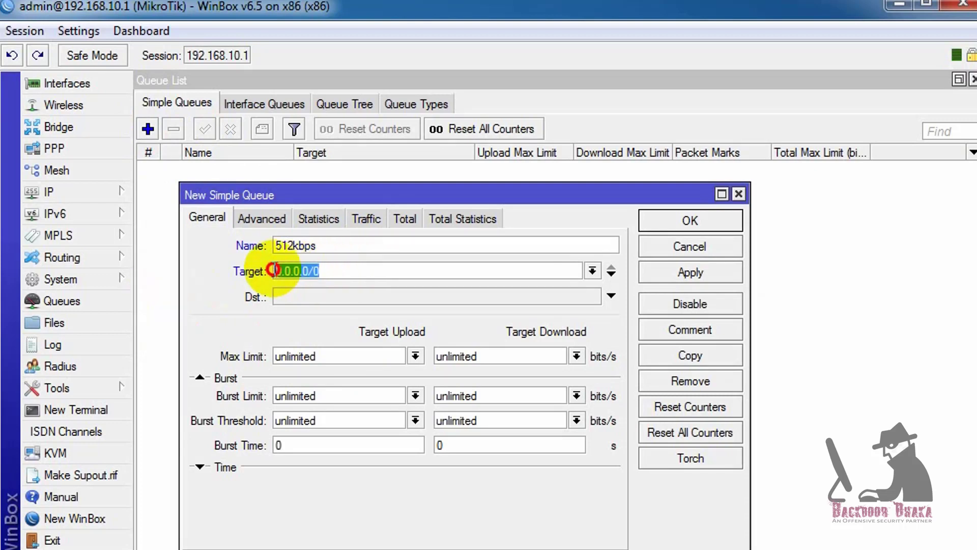
Step: Check the LAN networks in the router's IP address list and set the 512kbps queue's target to 192.168.10.0/24
click(49, 192)
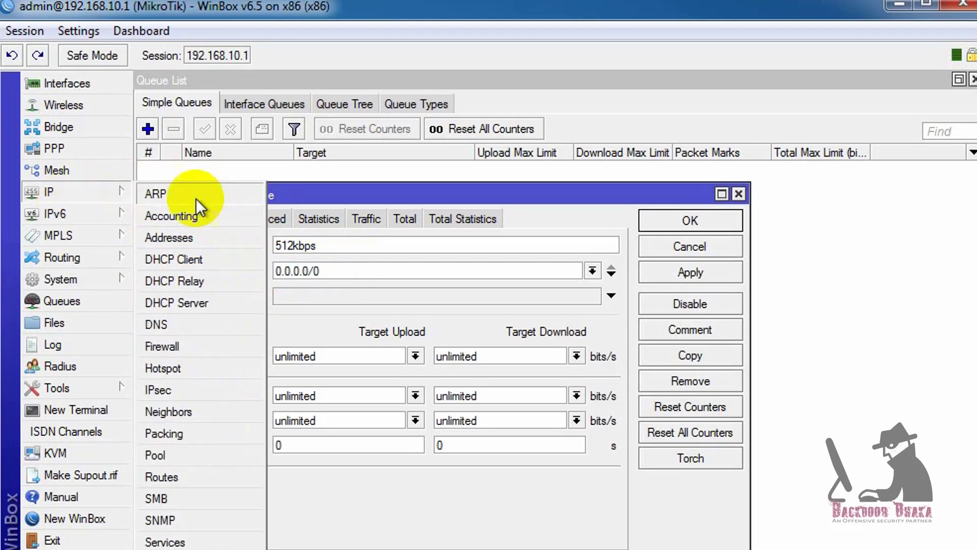
click(168, 237)
click(639, 264)
click(320, 247)
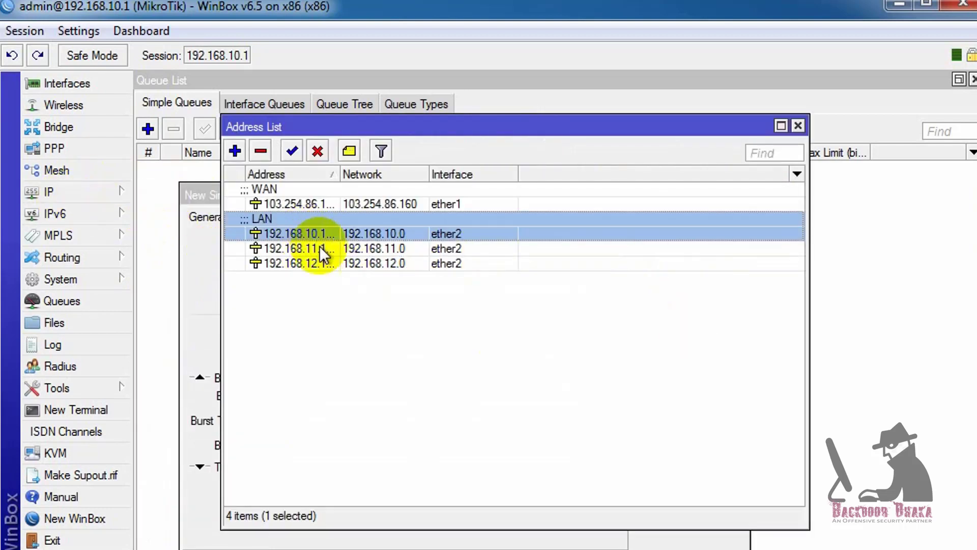
click(319, 262)
drag(375, 131, 692, 208)
click(326, 271)
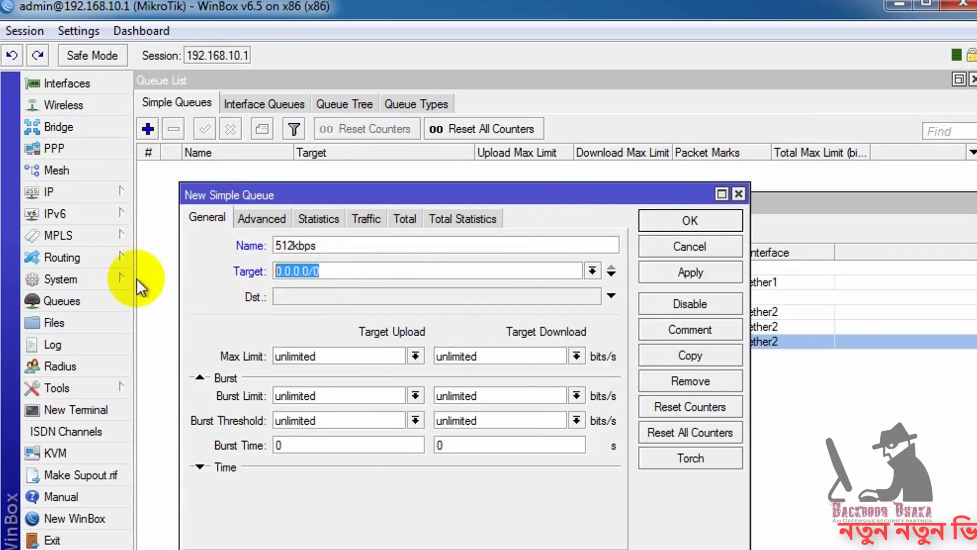
text(192.1)
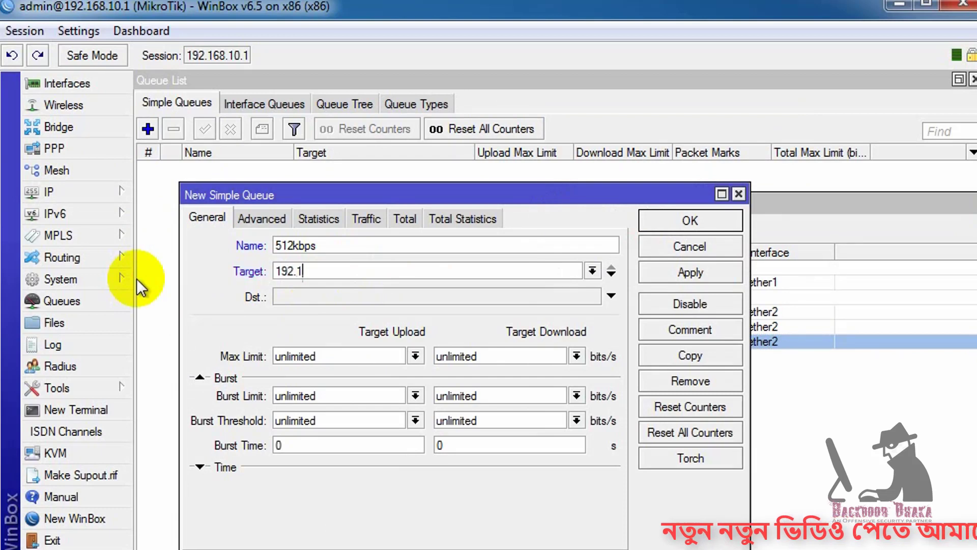
text(68.10.0/24)
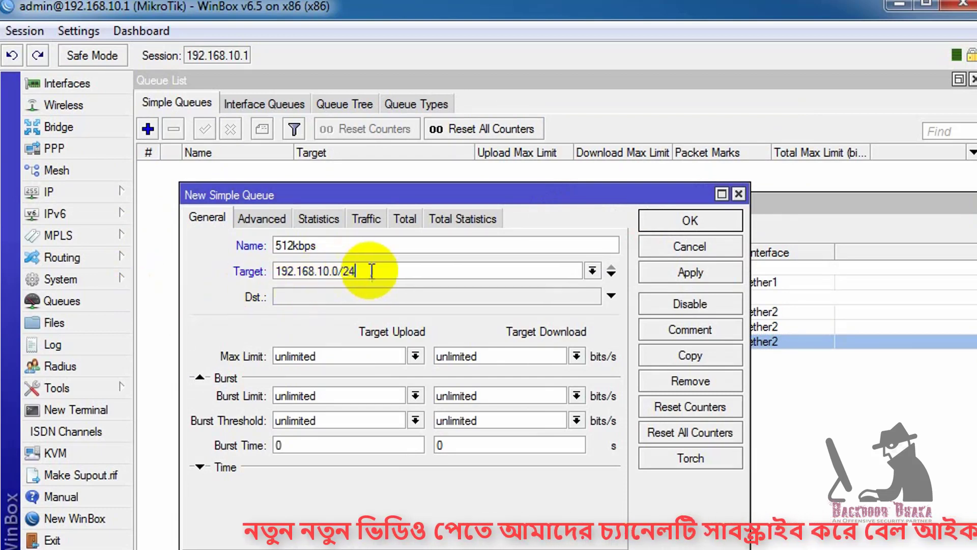
drag(371, 270, 273, 275)
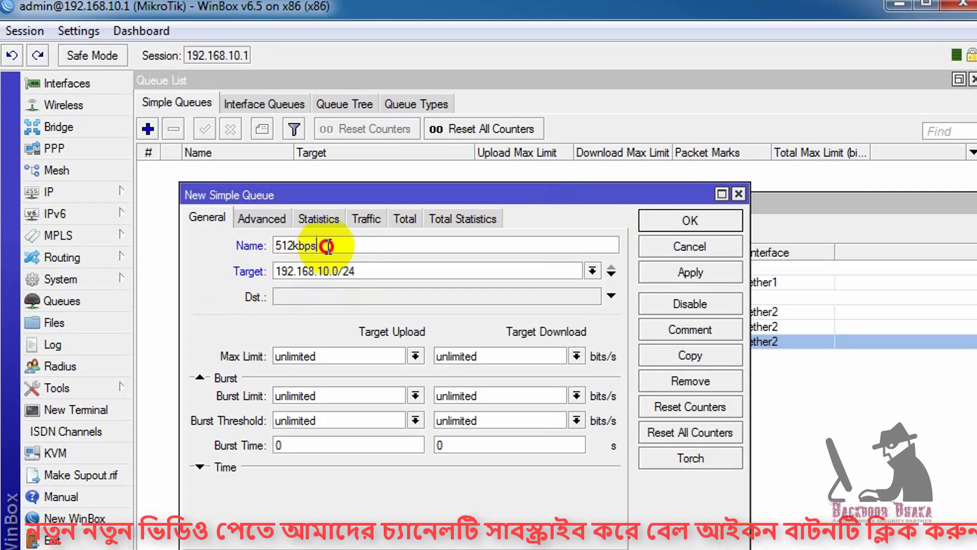
double_click(277, 248)
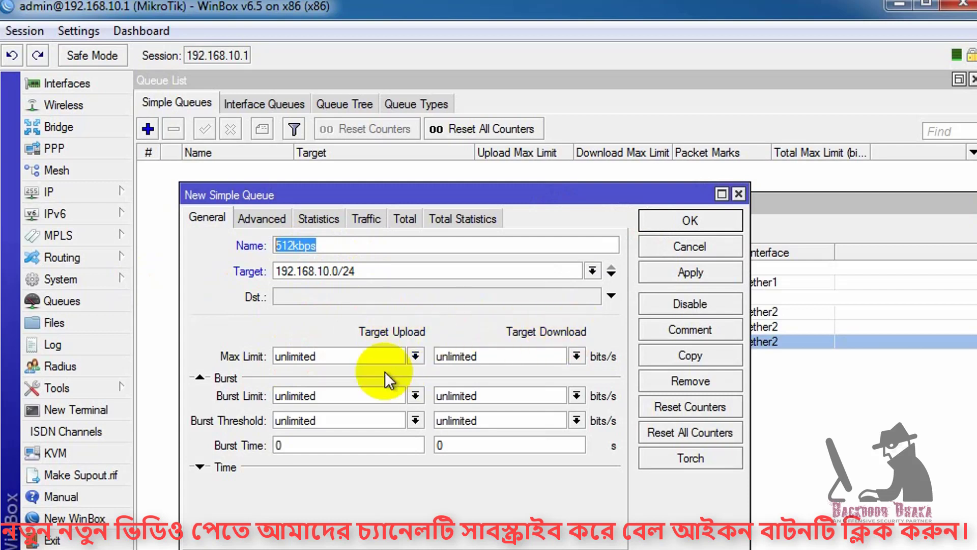
Step: Set the 512kbps queue's max limit to 30M for both target upload and target download
click(416, 356)
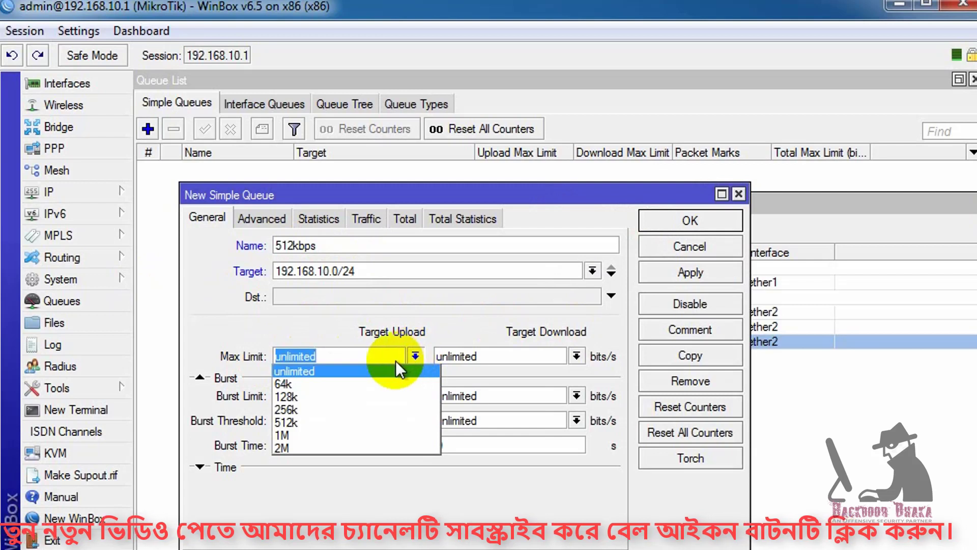
click(395, 367)
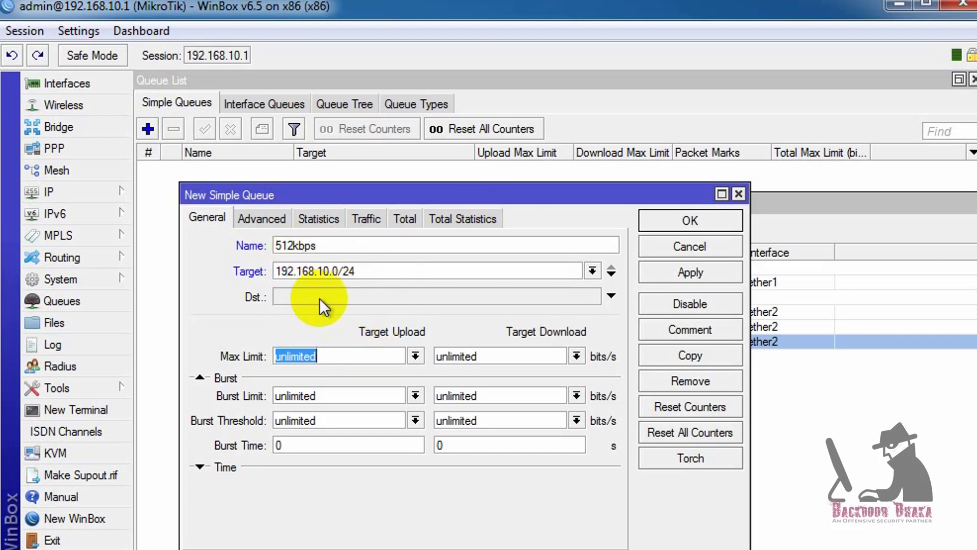
text(30M)
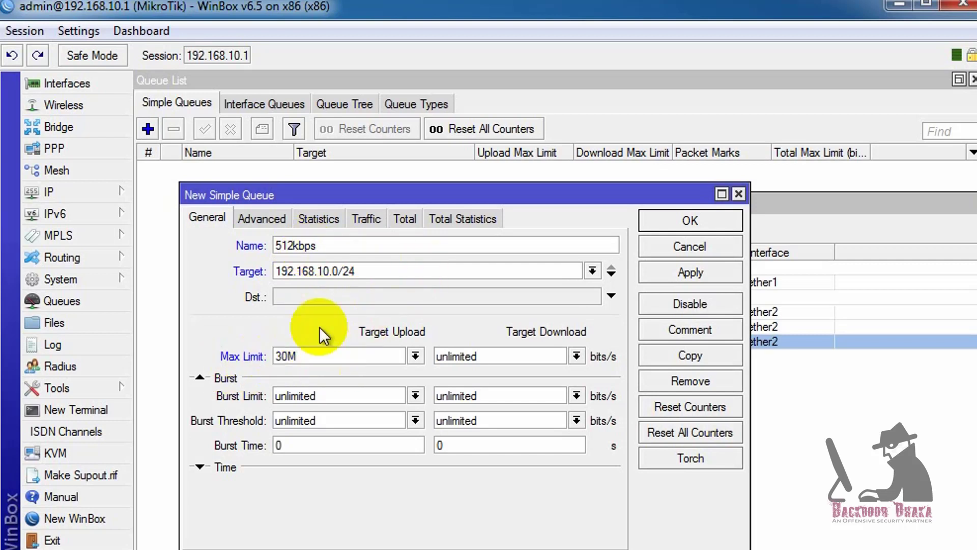
click(242, 270)
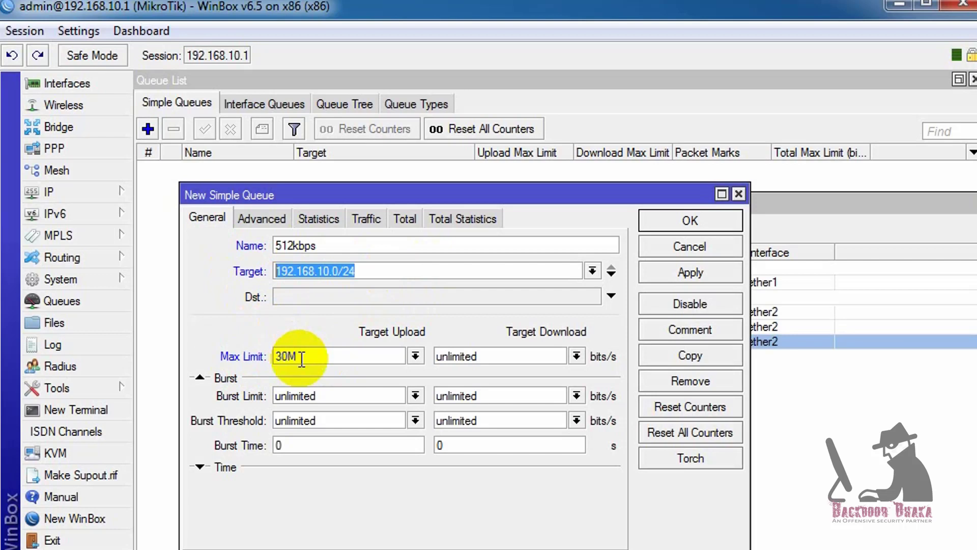
click(519, 355)
text(30M)
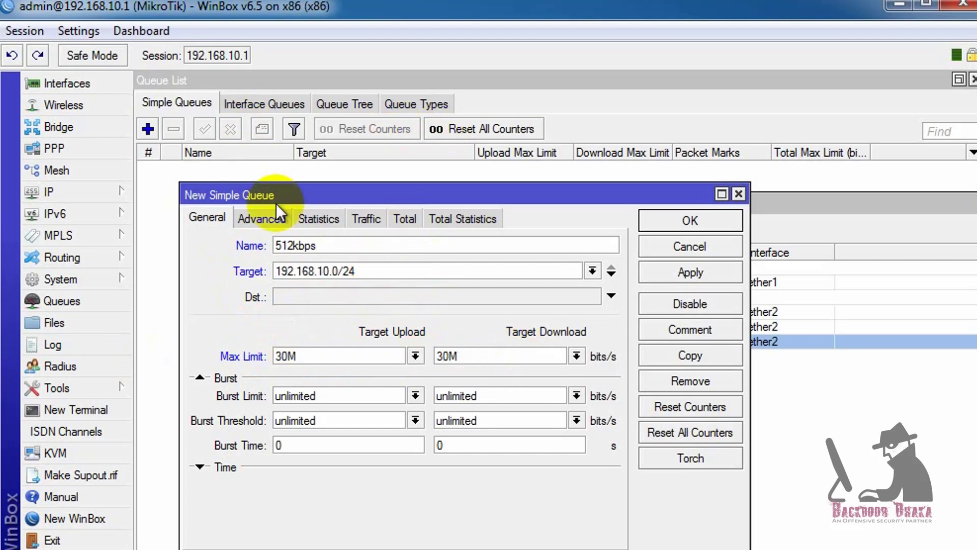
Step: Assign 512k_Internet_Upload as the queue's upload queue type and 512k_Internet_Download as its download queue type
click(261, 218)
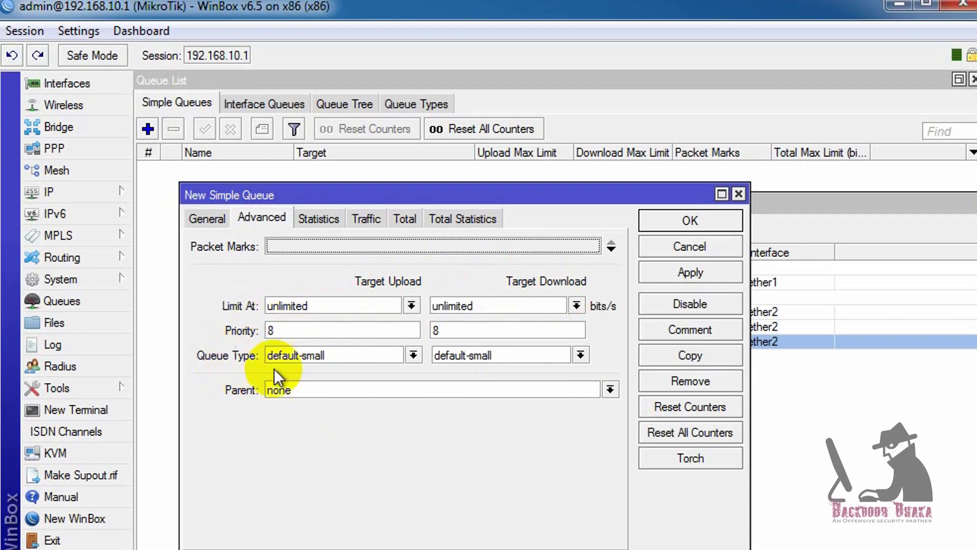
click(414, 355)
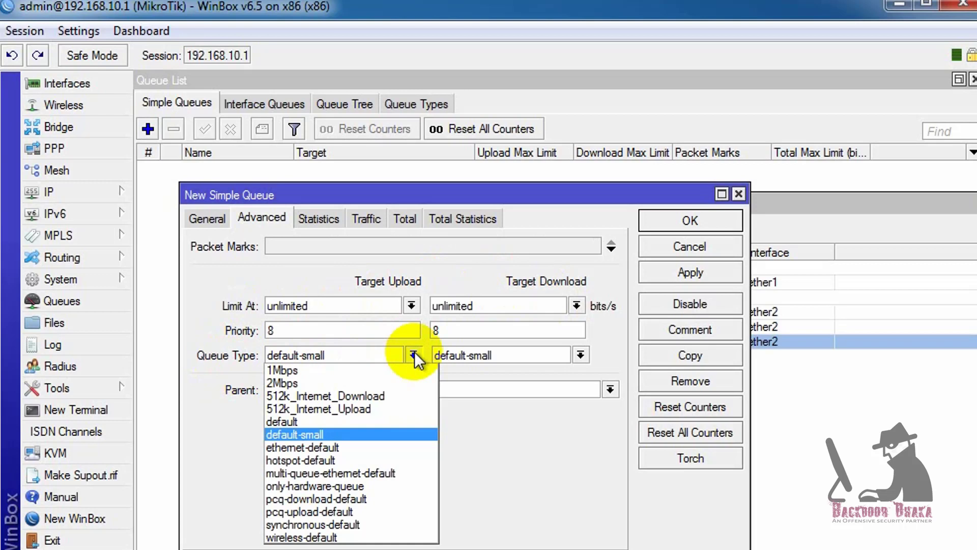
click(361, 408)
click(507, 356)
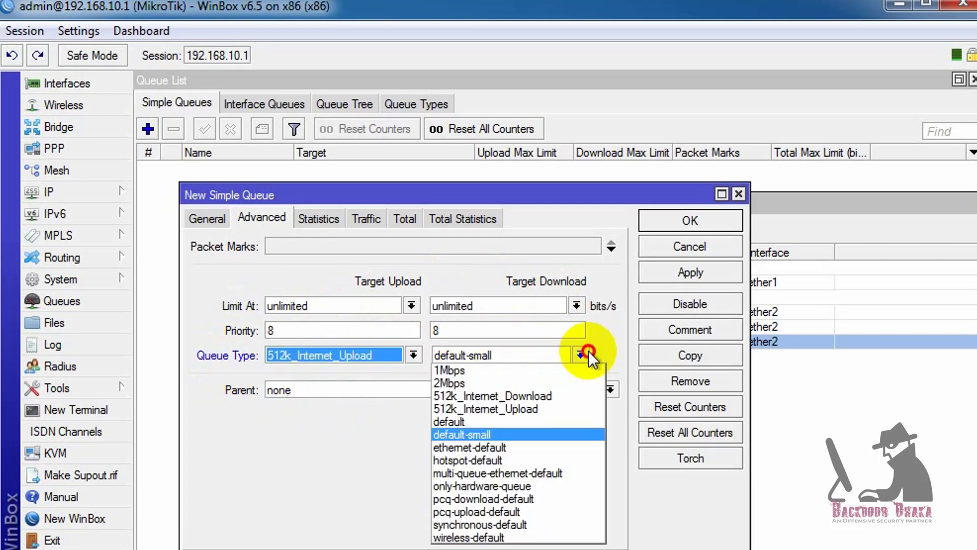
click(514, 398)
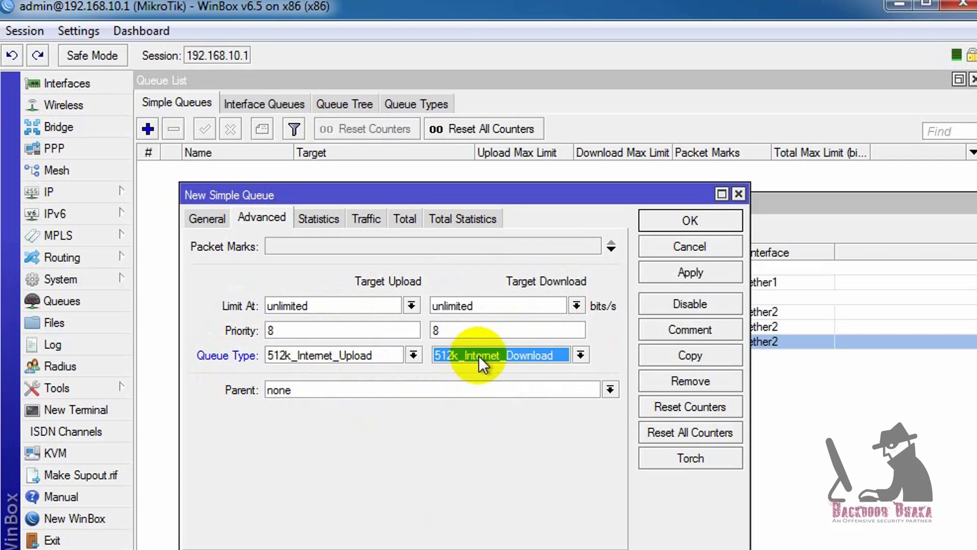
Step: Try 2Mbps as the download queue type and switch it back to 512k_Internet_Download, keeping 512k_Internet_Upload for upload
click(413, 356)
click(413, 356)
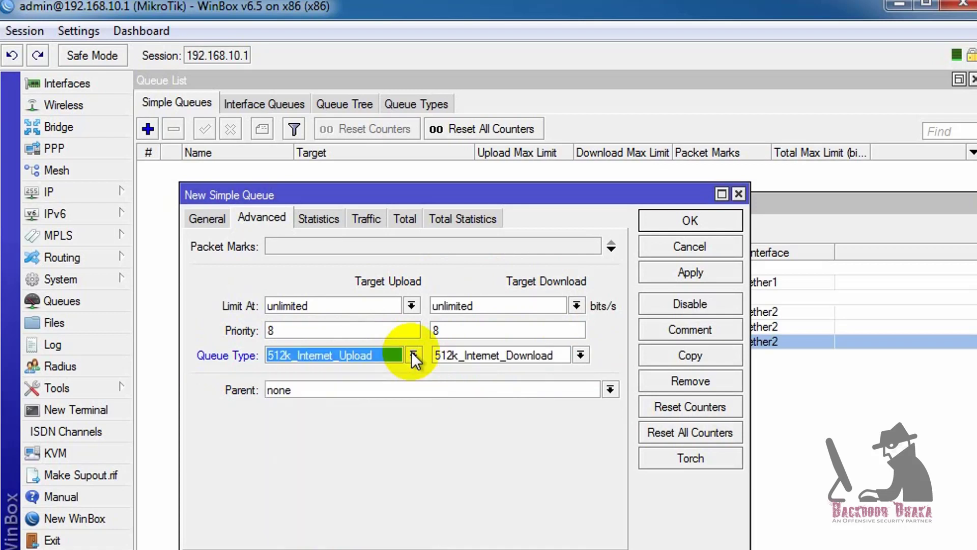
click(579, 355)
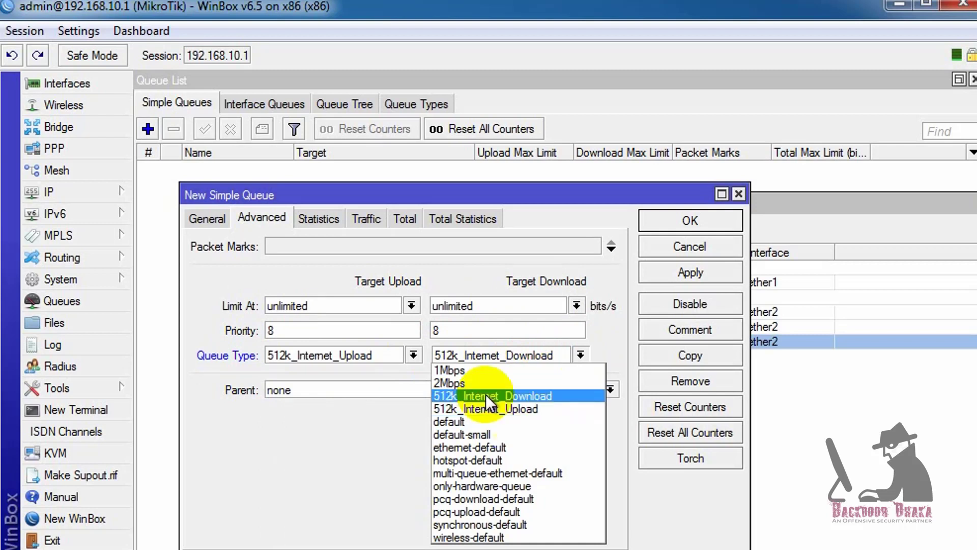
click(461, 381)
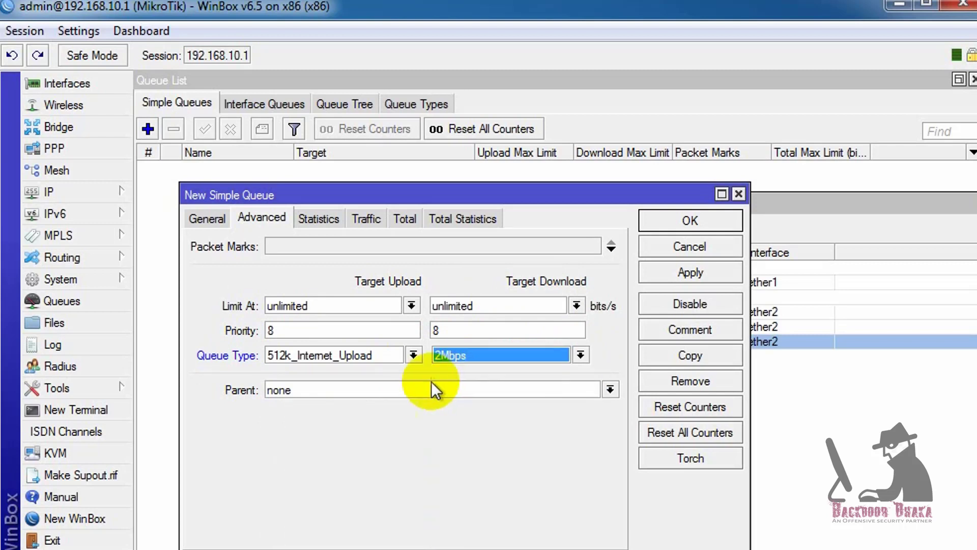
click(328, 353)
click(328, 353)
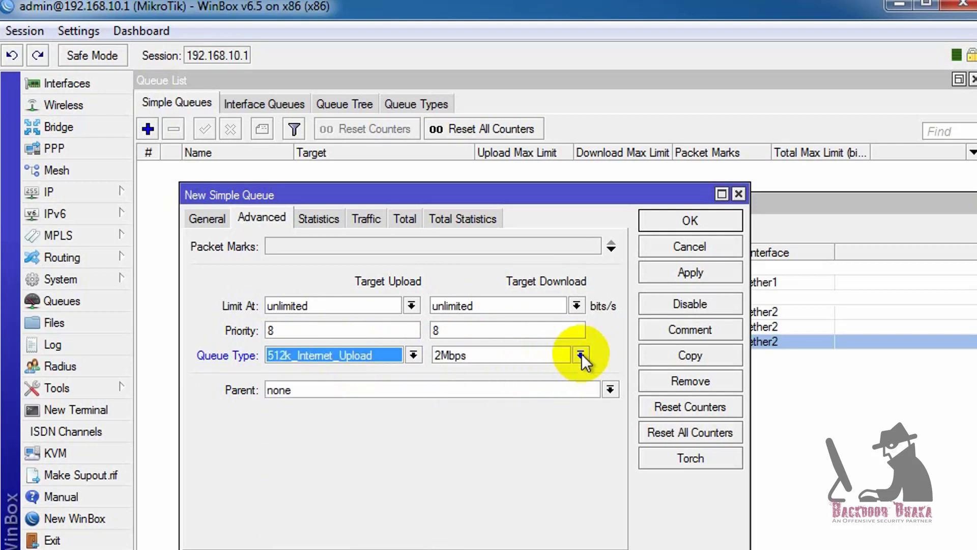
click(421, 351)
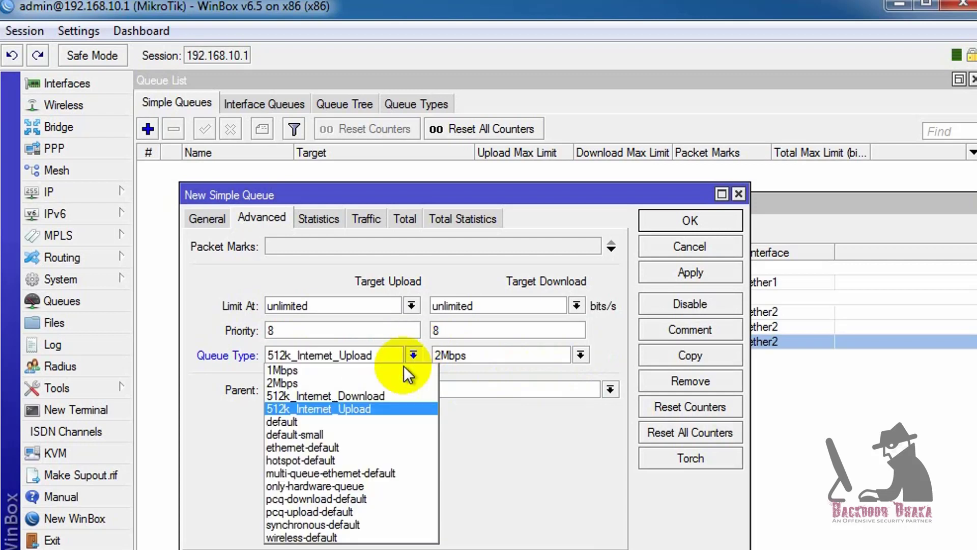
click(365, 404)
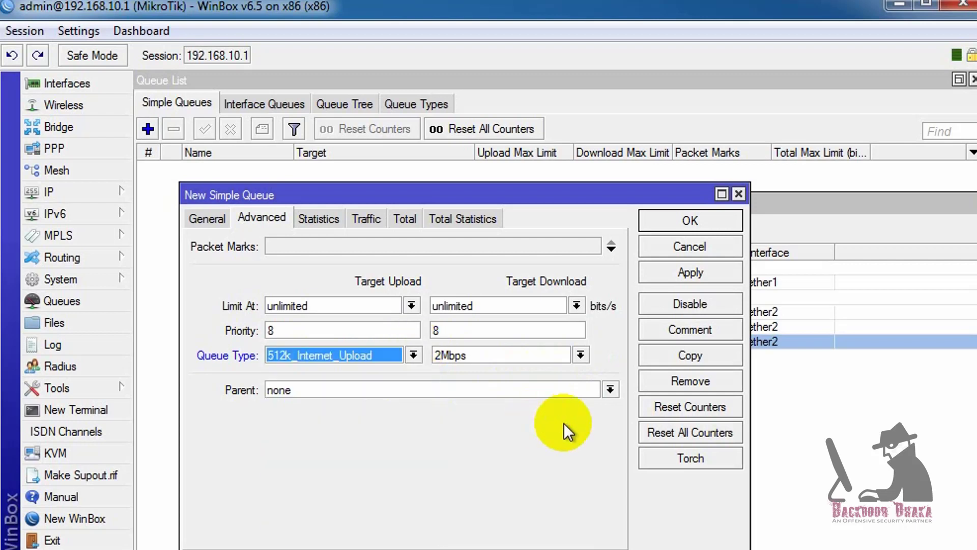
click(580, 354)
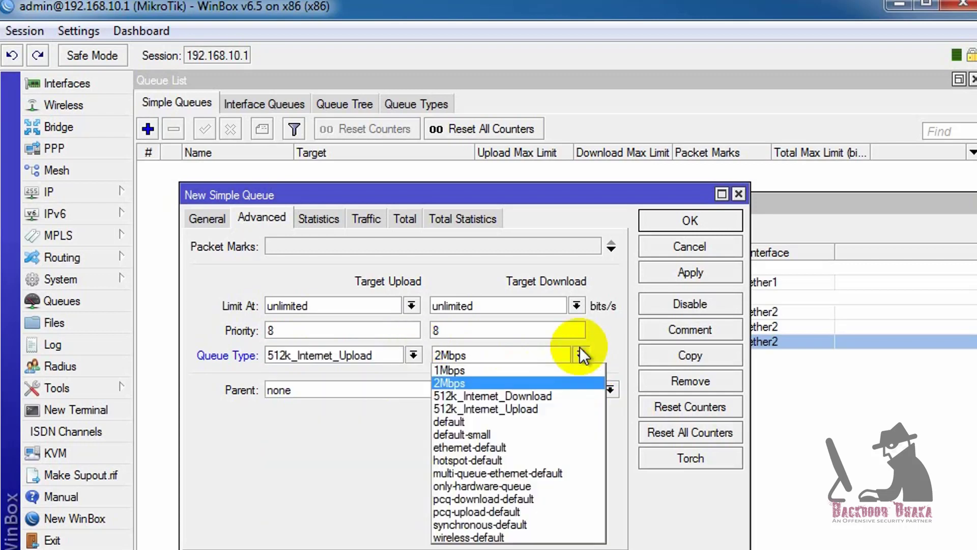
click(530, 396)
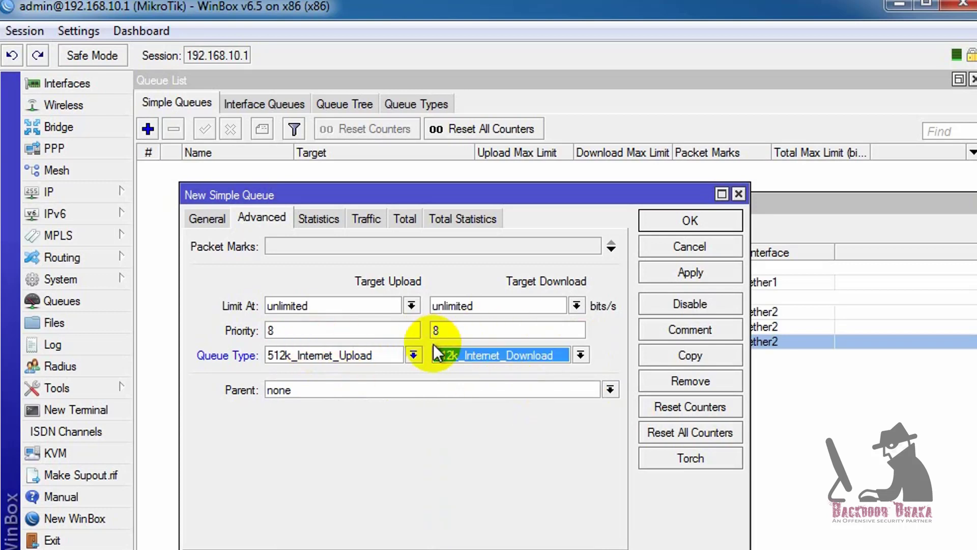
Step: Review the 512kbps queue's name, target, max limits and queue types, and expand its time schedule settings
click(209, 220)
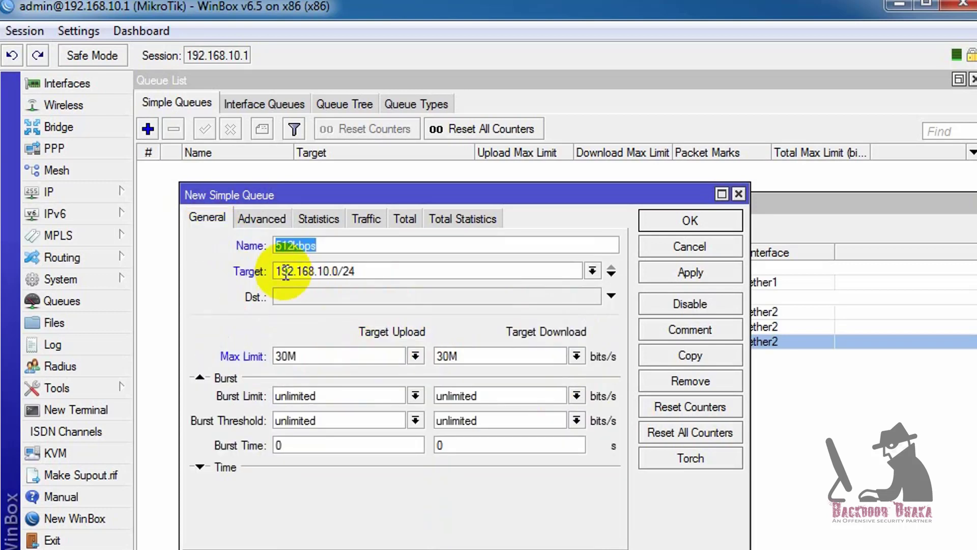
key(ctrl+Tab)
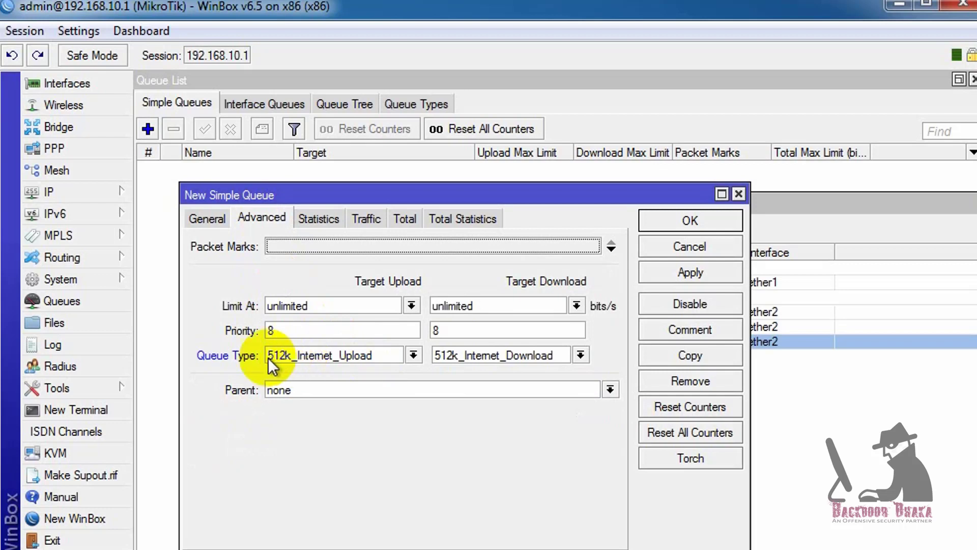
click(209, 219)
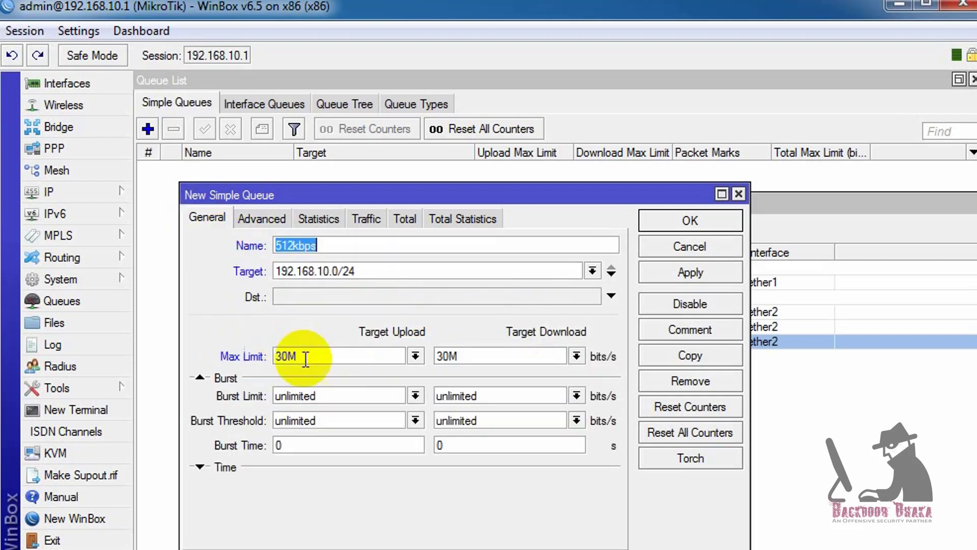
key(Tab)
key(Tab)
key(Tab)
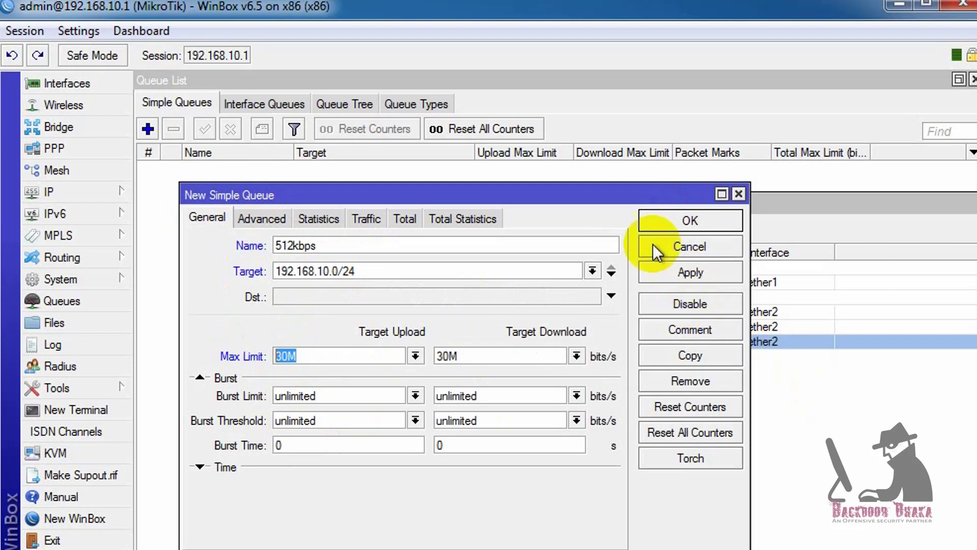
click(200, 468)
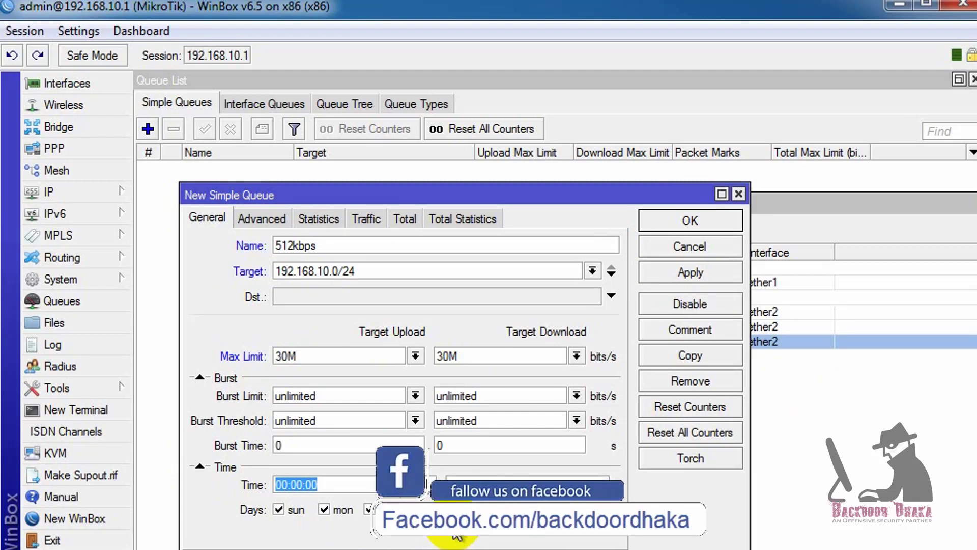
click(340, 484)
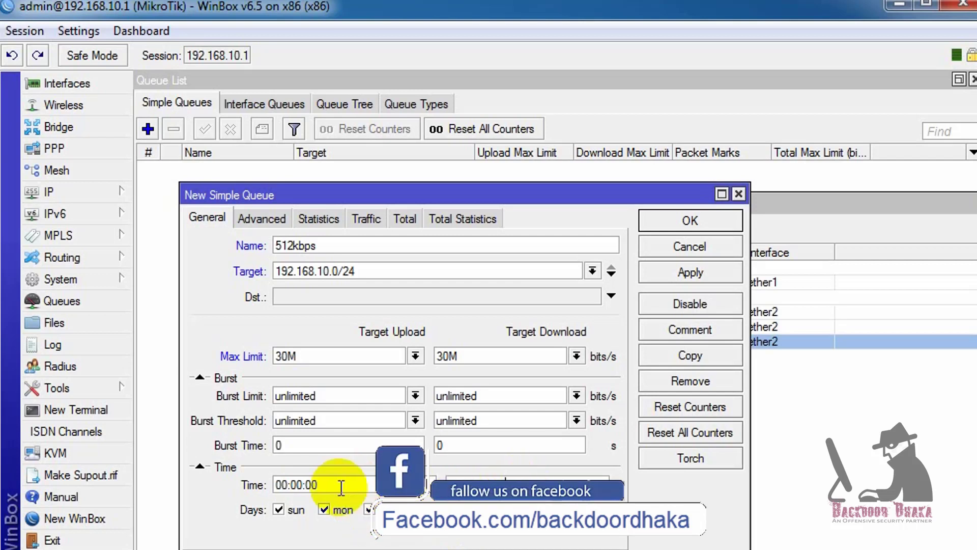
click(257, 486)
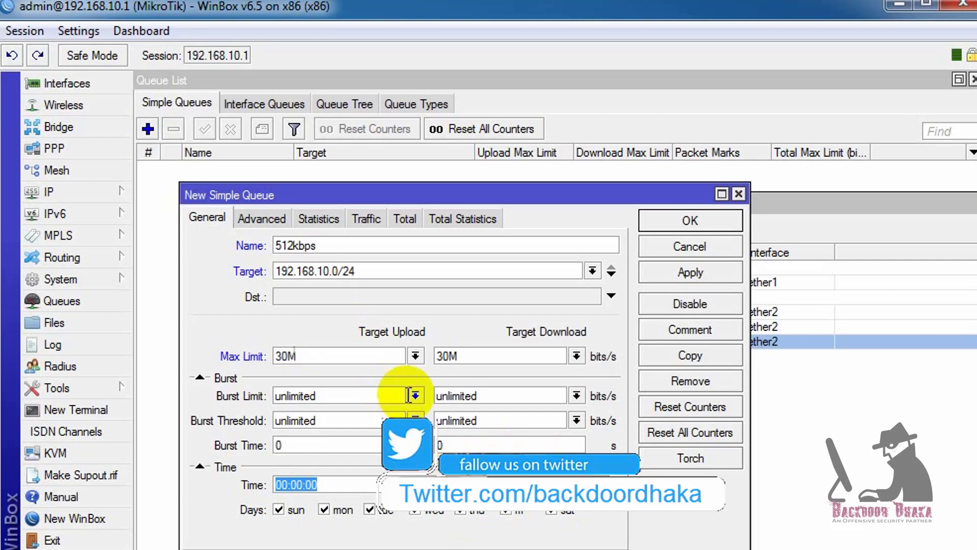
Step: Apply and save the new 512kbps simple queue
click(682, 268)
click(662, 221)
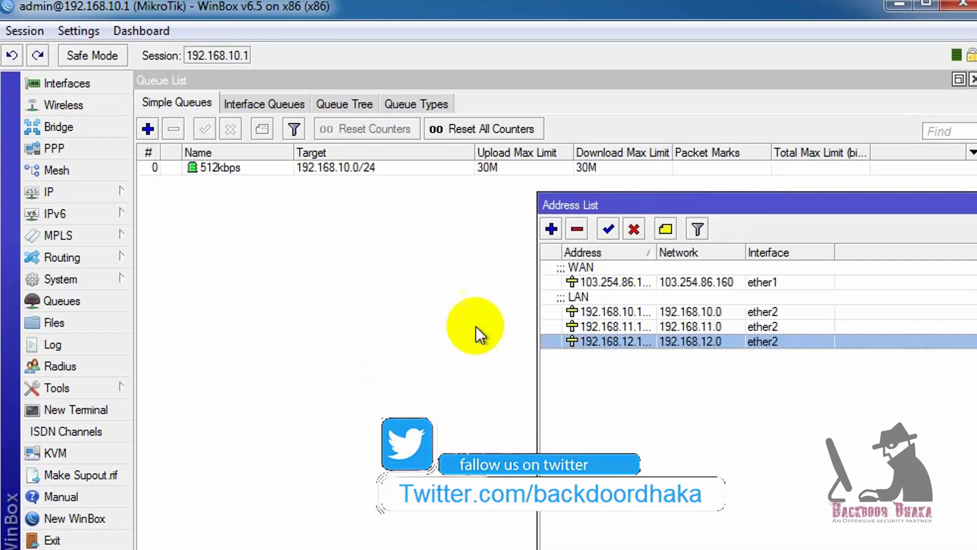
click(247, 167)
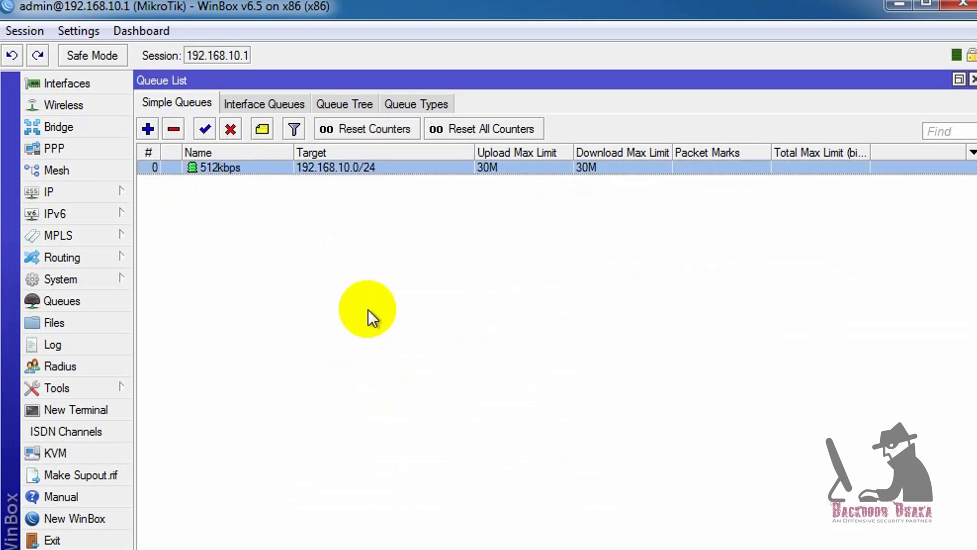
Step: Start a new simple queue named 1Mbps with target 192.168.11.0/24
click(148, 130)
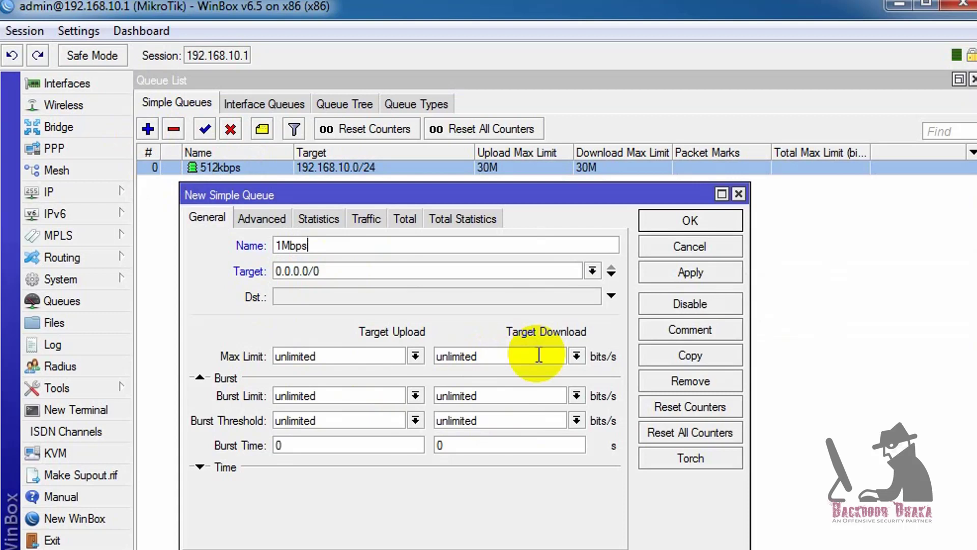
text(1Mbps)
key(Tab)
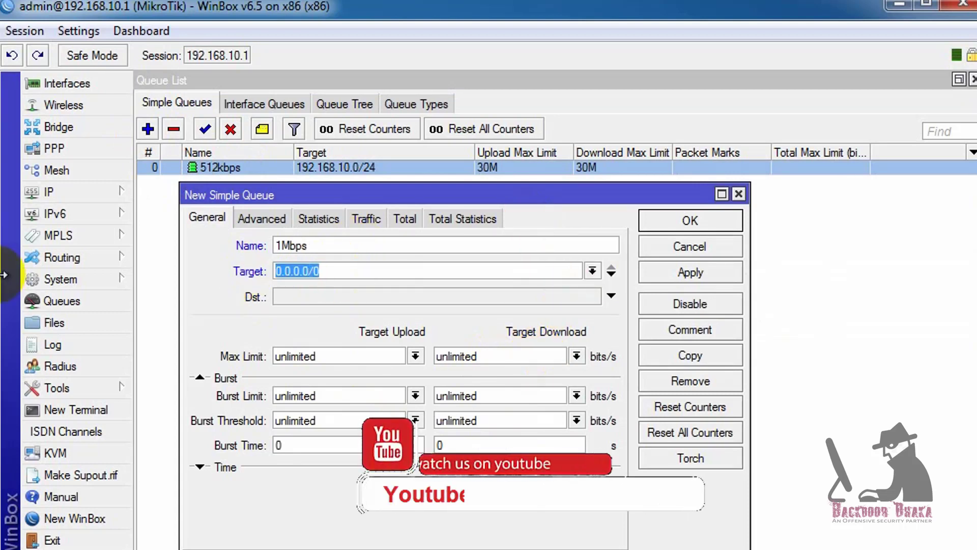
text(192.168.)
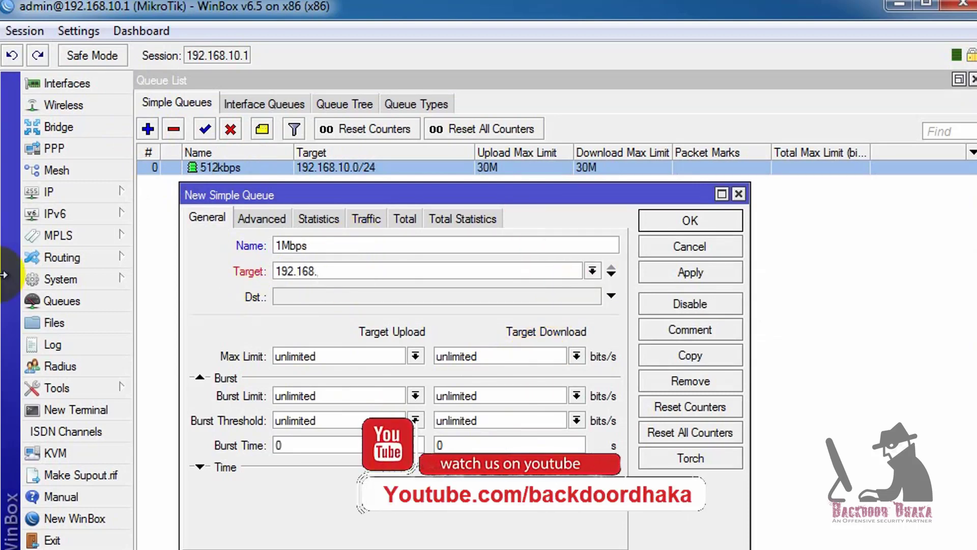
text(11.0/24)
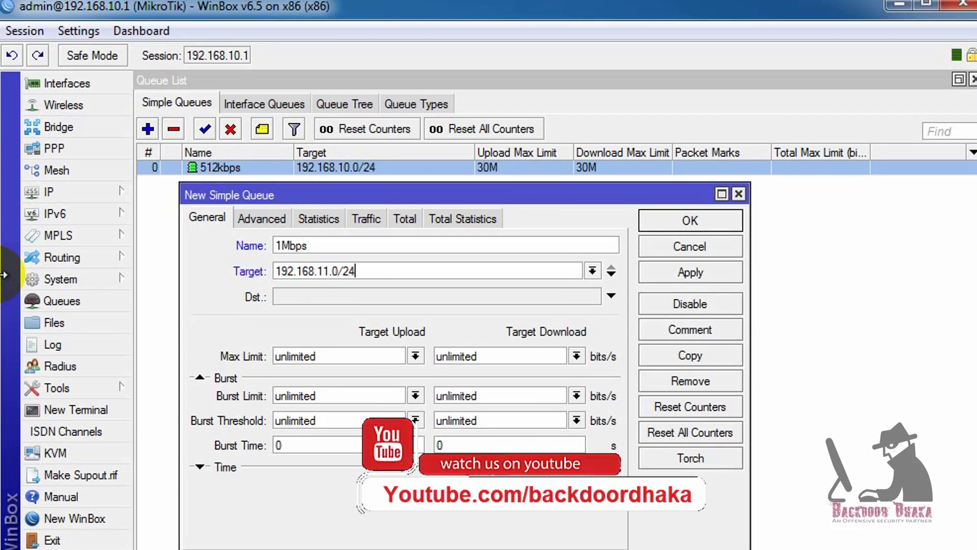
Step: Set the 1Mbps queue's max limit to 70M for both target upload and target download
double_click(351, 358)
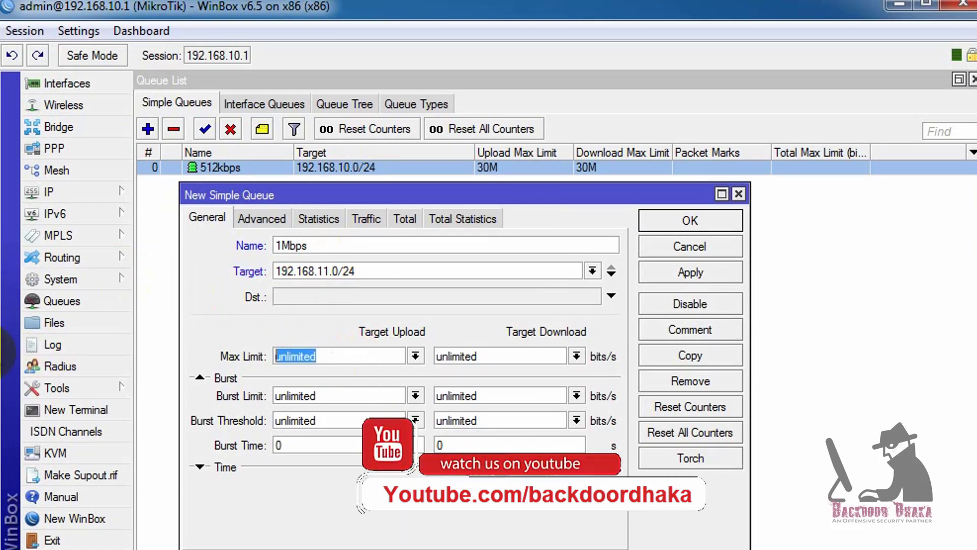
text(70M)
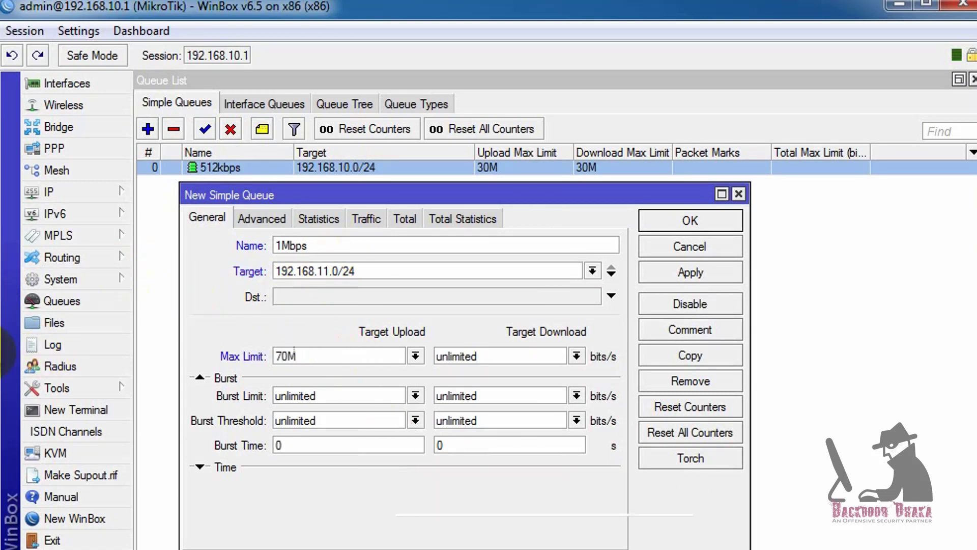
double_click(529, 355)
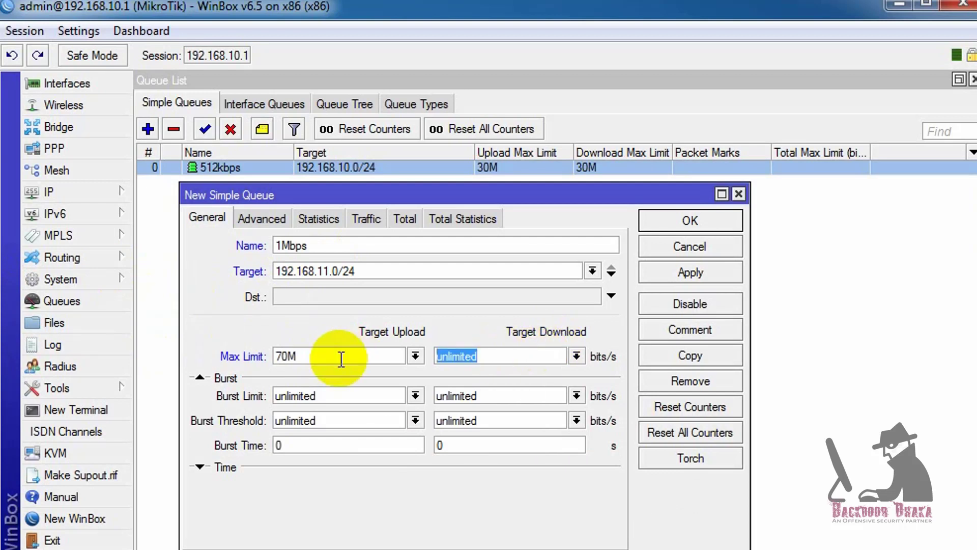
text(70M<)
key(BackSpace)
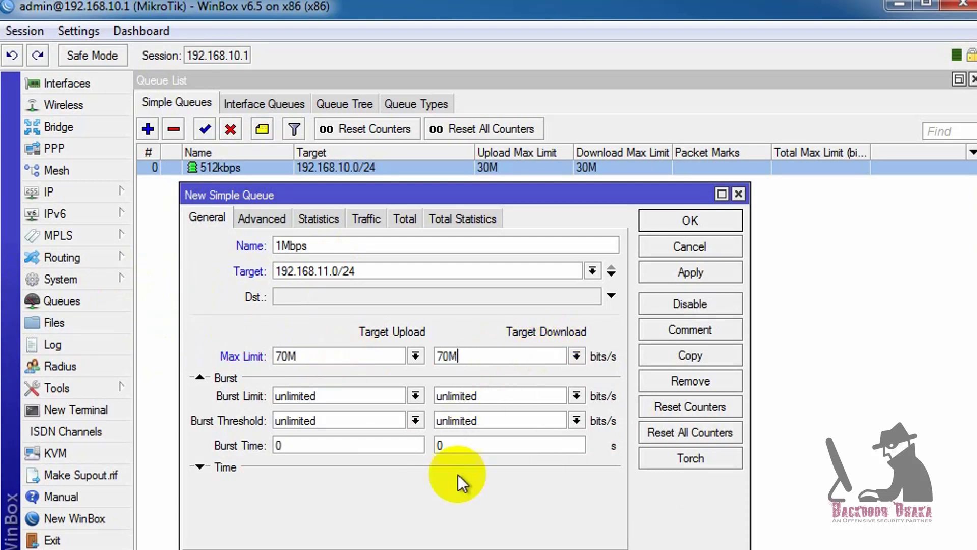
Step: Assign 1Mbps as the new queue's upload queue type with default-small for download, and save the queue
click(242, 218)
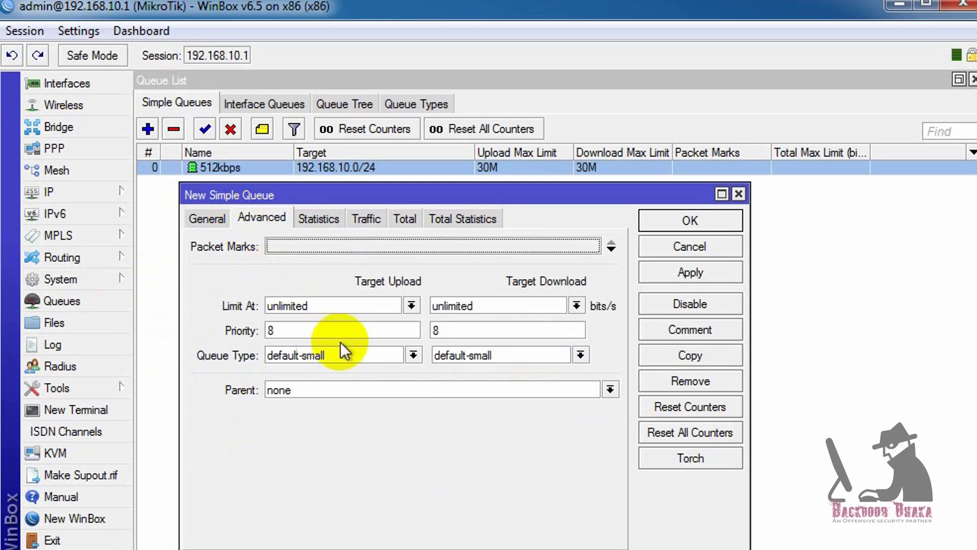
click(411, 355)
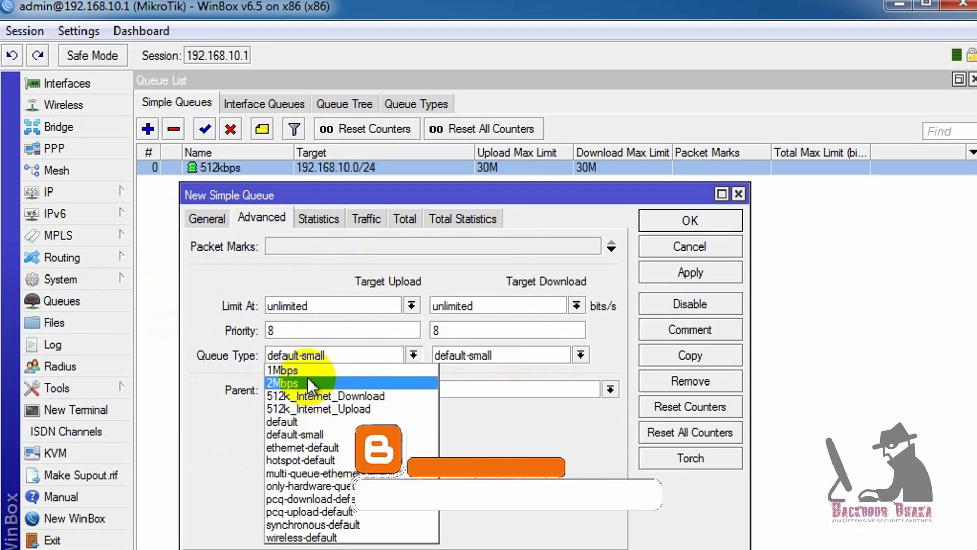
click(290, 370)
click(580, 355)
click(476, 356)
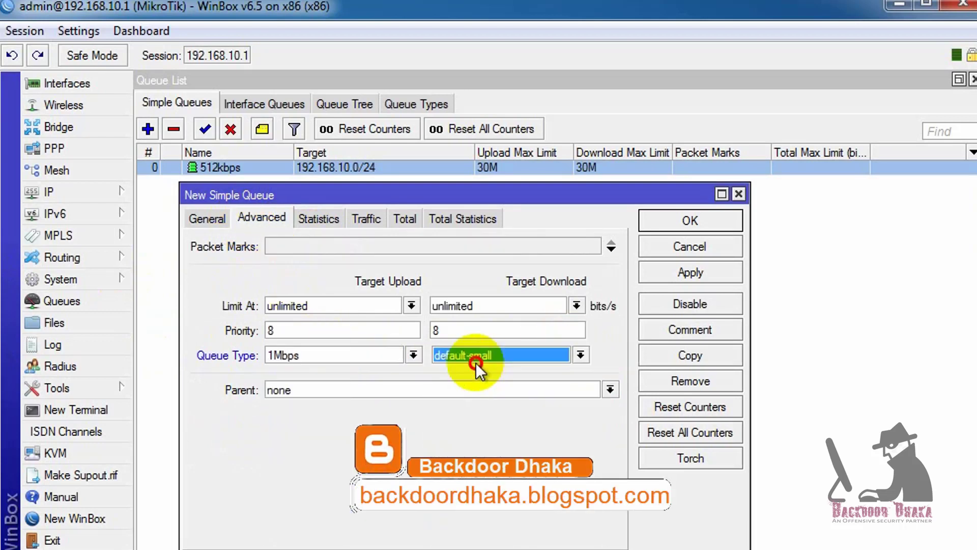
click(695, 272)
click(695, 224)
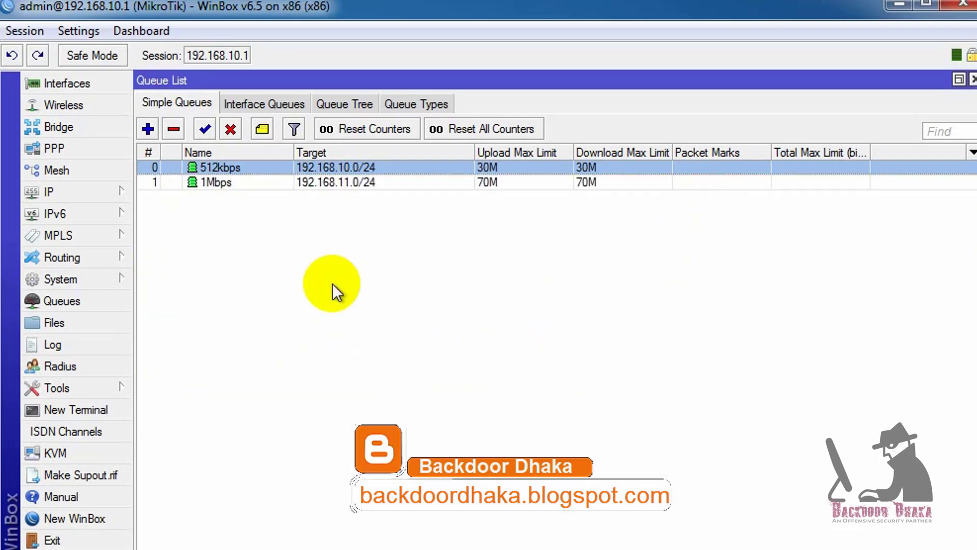
Step: Start a new simple queue named 2Mbps with target 192.168.12.0/24
click(147, 129)
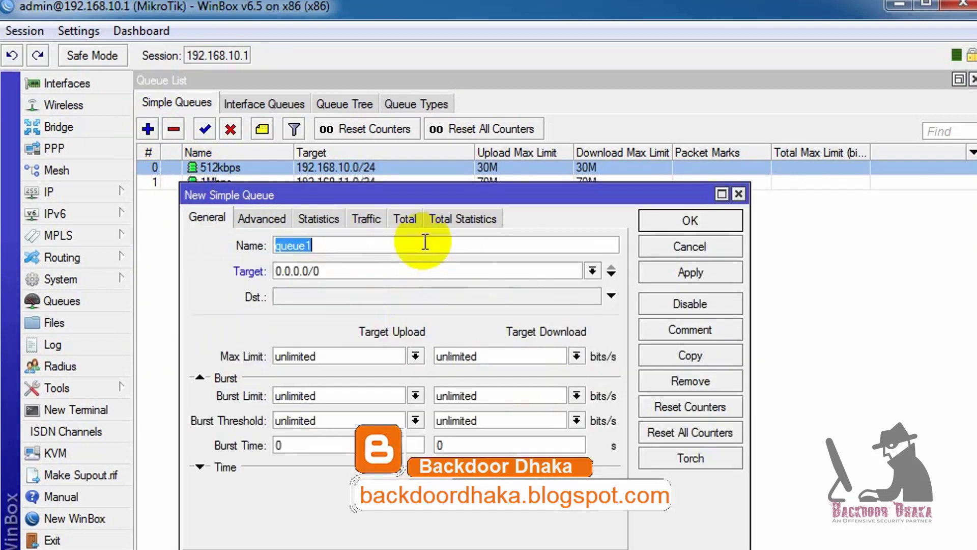
text(2m)
key(BackSpace)
text(M)
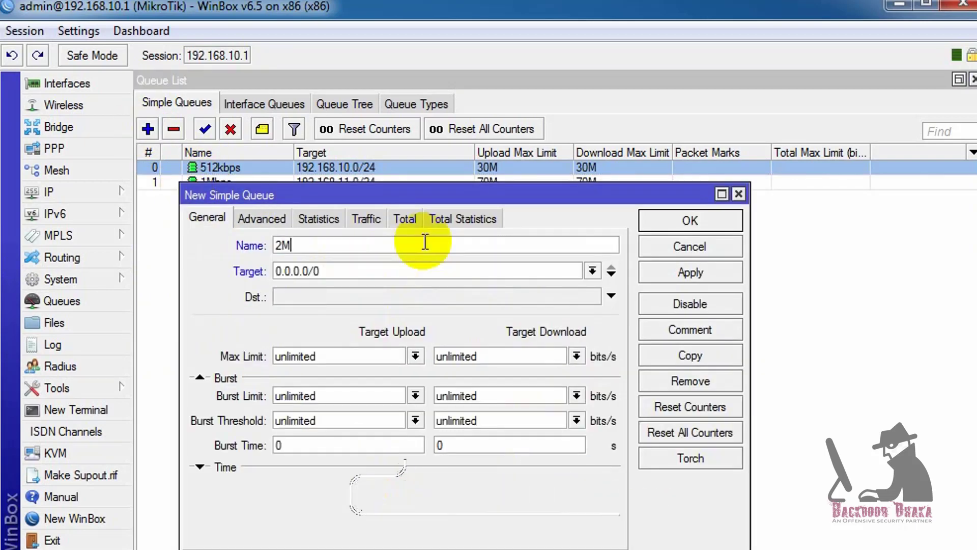
text(bps)
key(Tab)
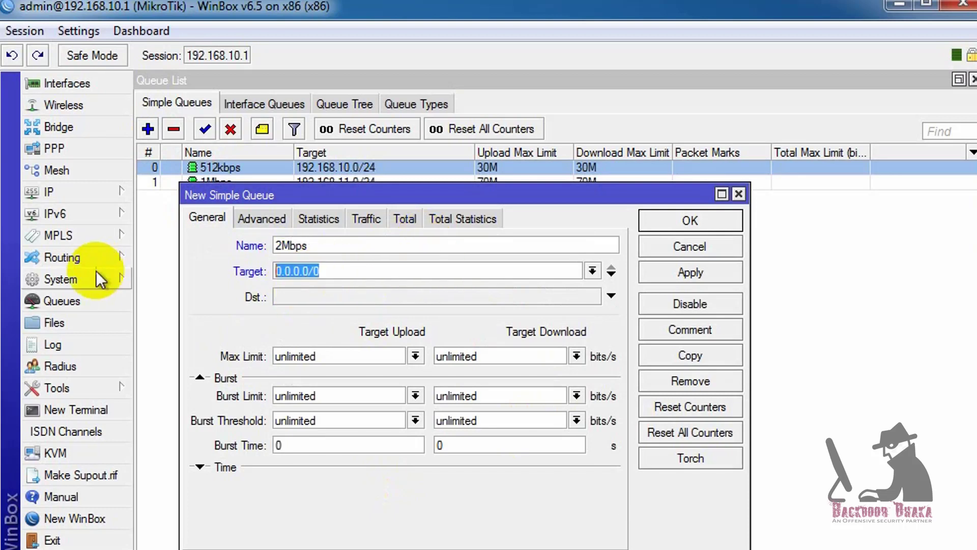
text(17)
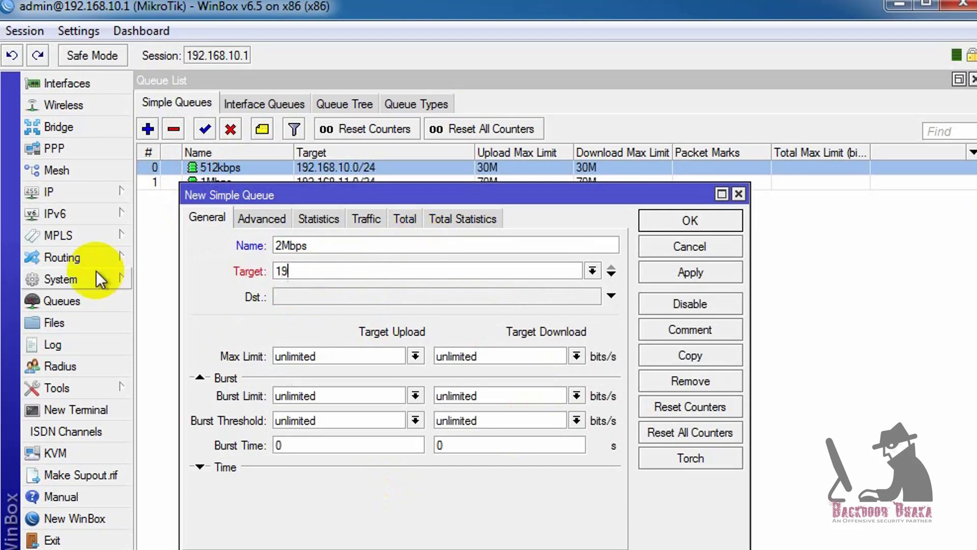
text(2.168.12.0/24)
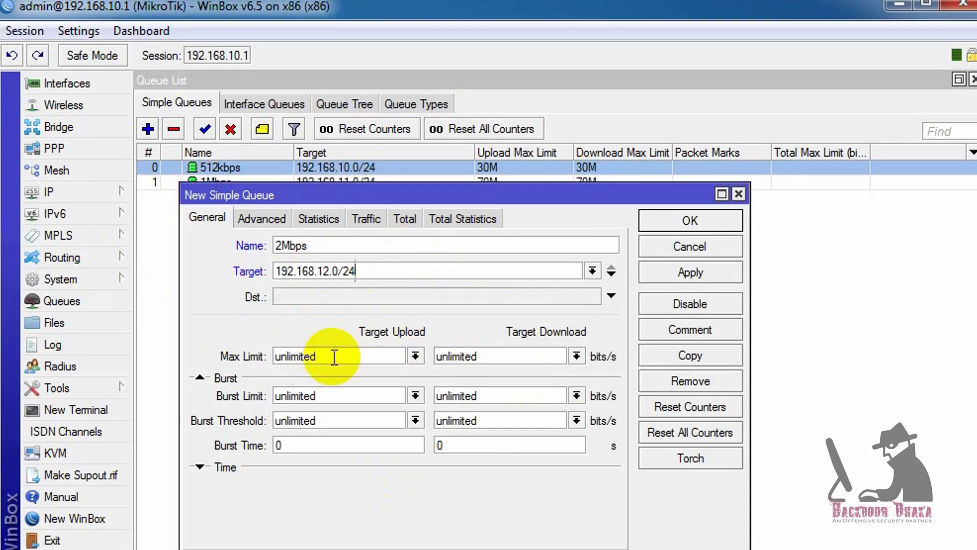
Step: Set the 2Mbps queue's max limit to 100M for both target upload and target download
drag(335, 356, 203, 349)
text(100M)
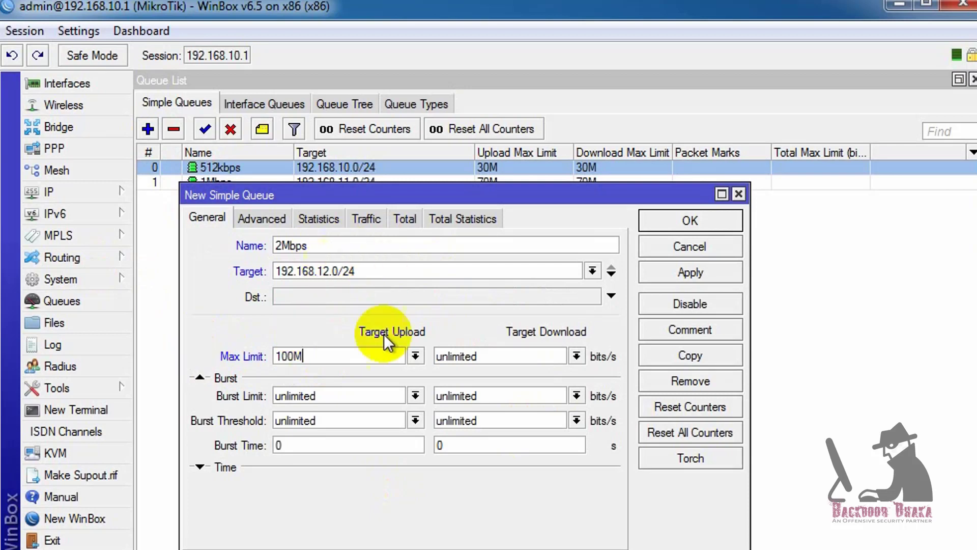
drag(514, 355, 366, 357)
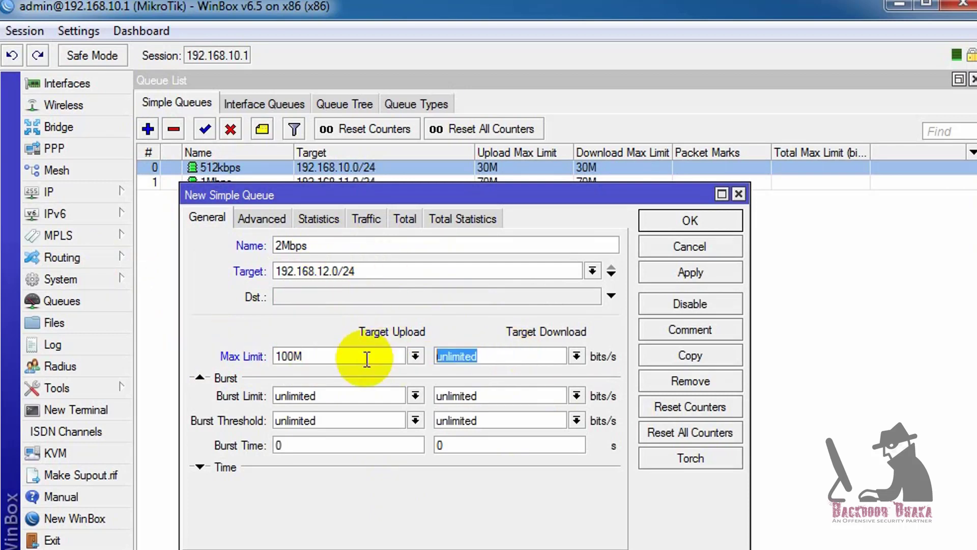
text(100M)
Step: Assign 2Mbps as both the upload and download queue type of the new queue, and save it
click(262, 218)
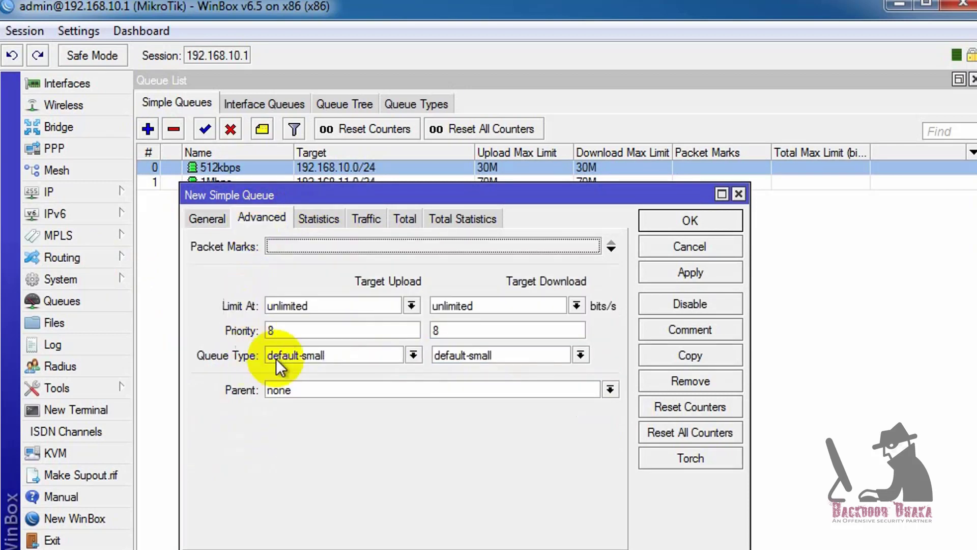
click(411, 305)
key(Escape)
click(414, 355)
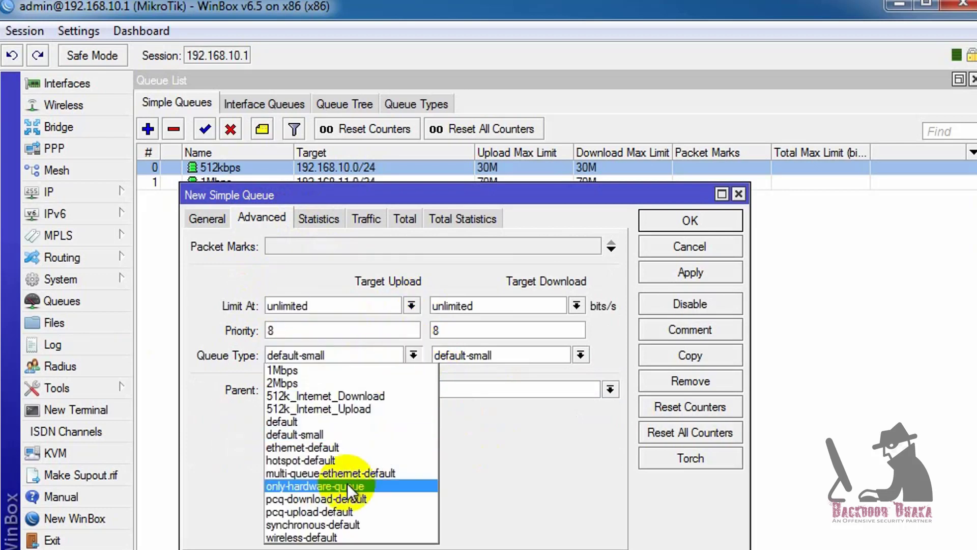
click(328, 383)
click(581, 355)
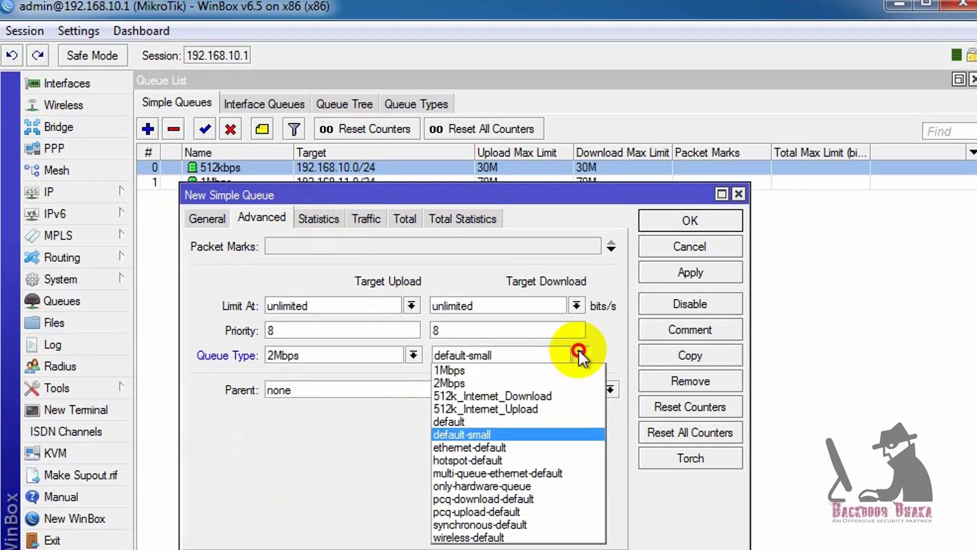
click(474, 384)
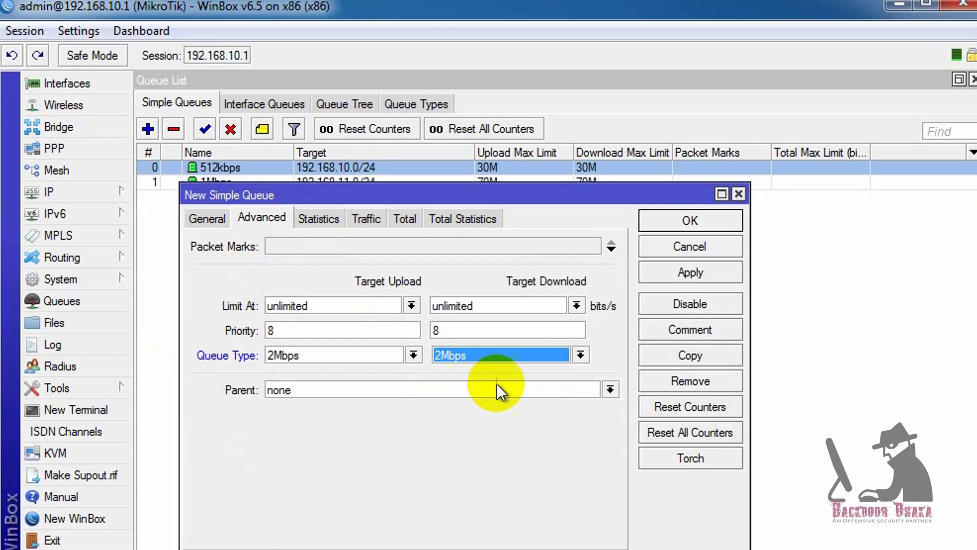
click(665, 274)
click(658, 222)
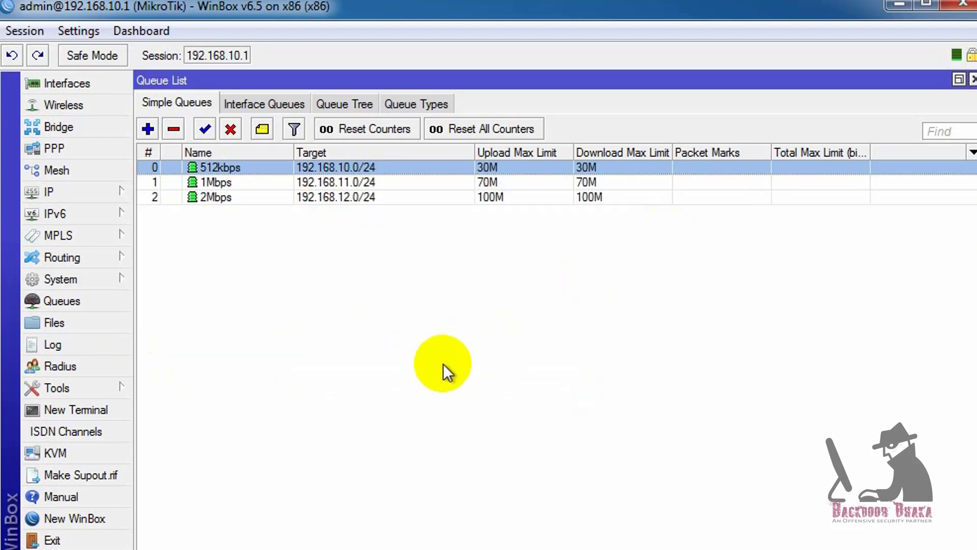
click(309, 199)
click(315, 168)
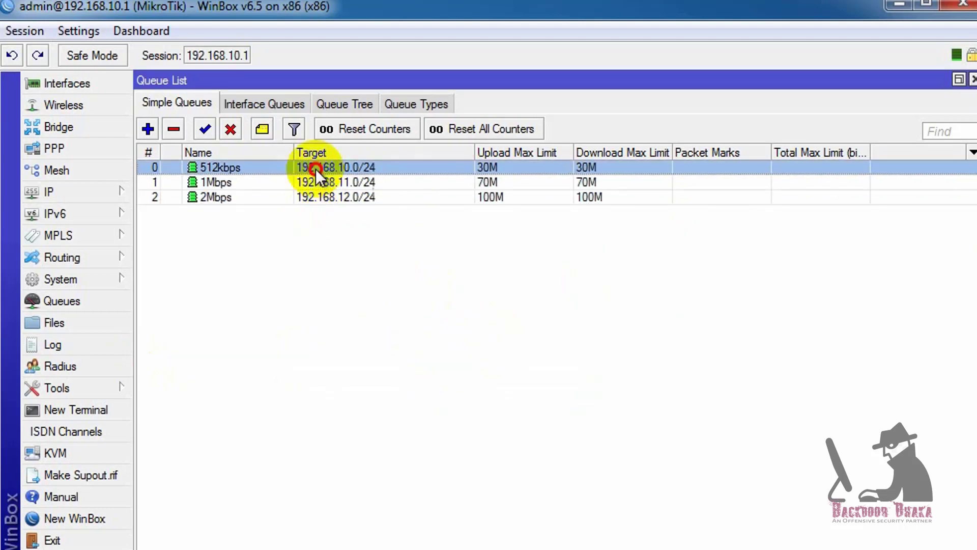
click(252, 183)
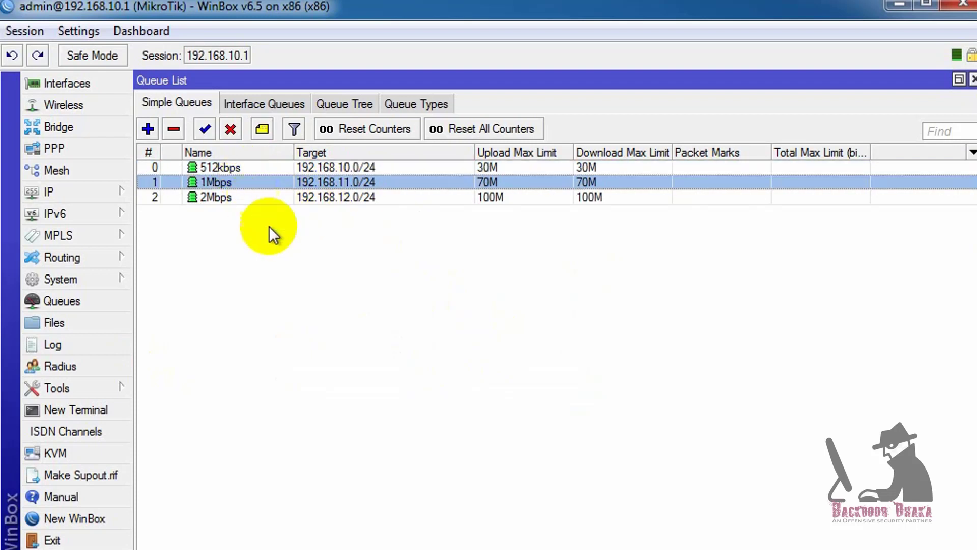
click(237, 198)
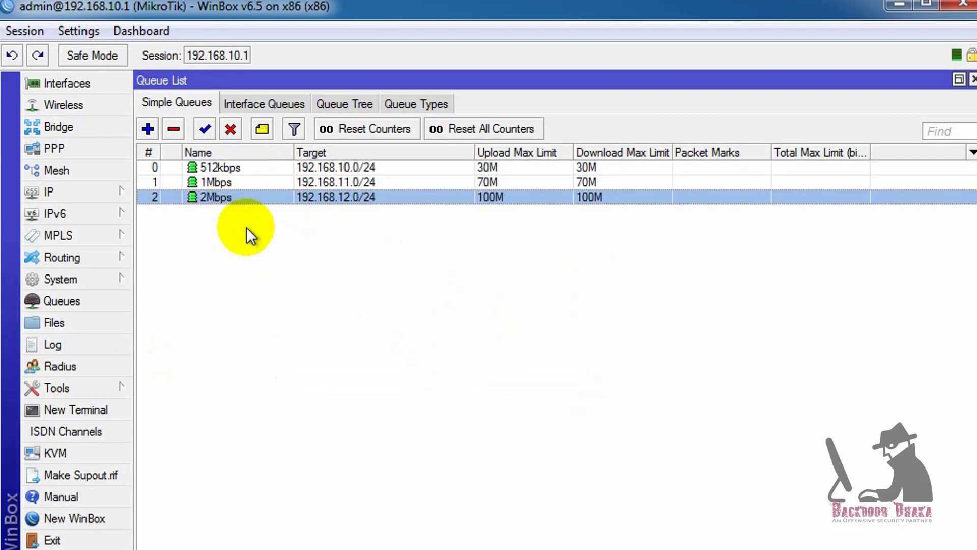
Step: Add the comment Bronze to the 512kbps simple queue and save it
double_click(224, 168)
click(664, 329)
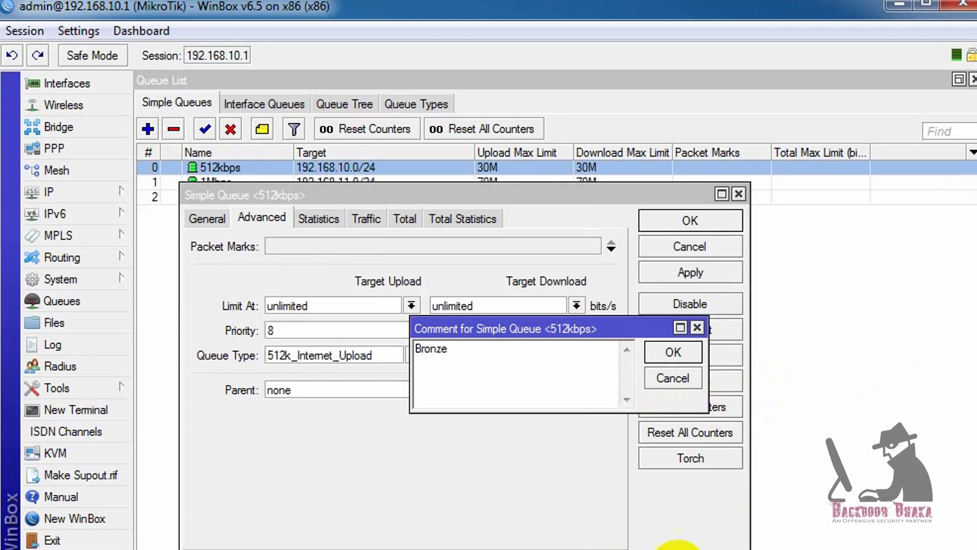
click(670, 351)
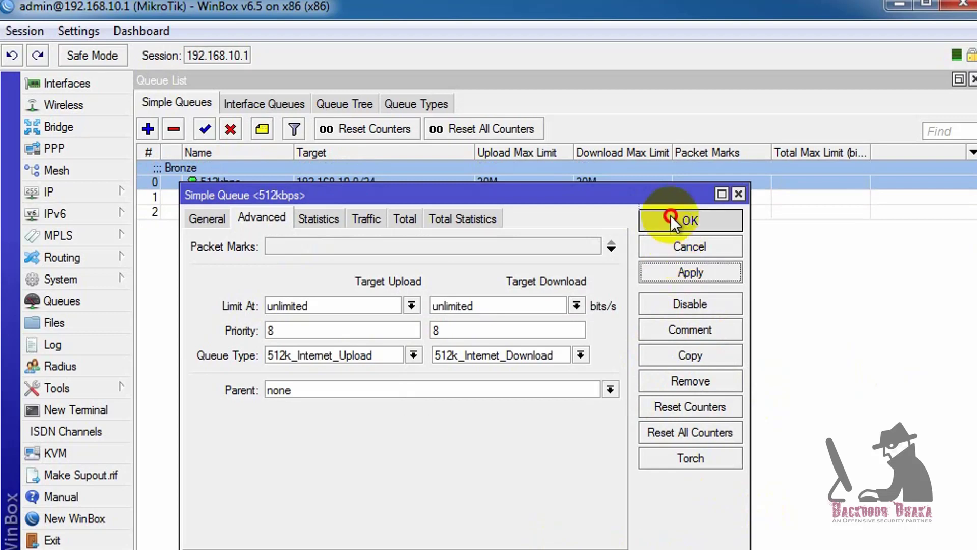
click(671, 220)
Step: Add the comment Silver to the 1Mbps simple queue and save it
click(239, 198)
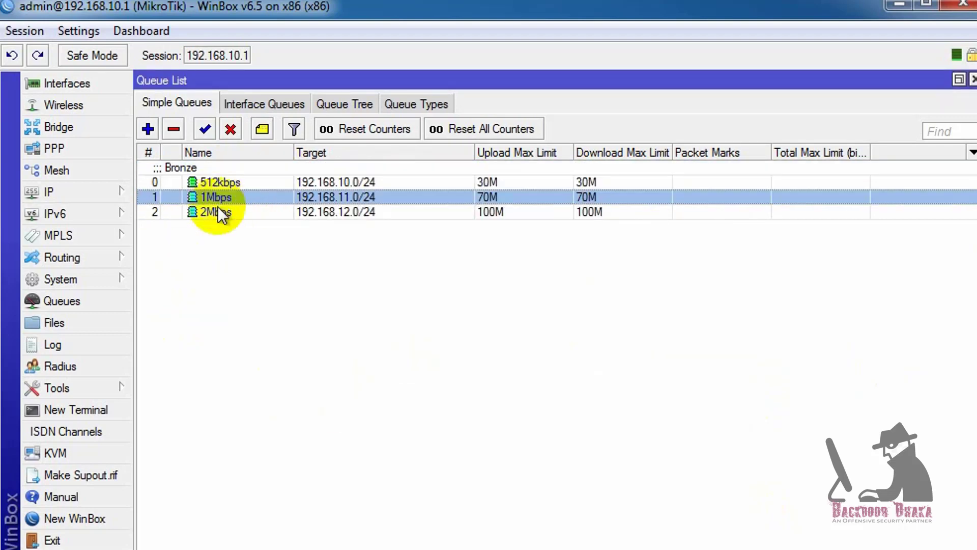
double_click(232, 199)
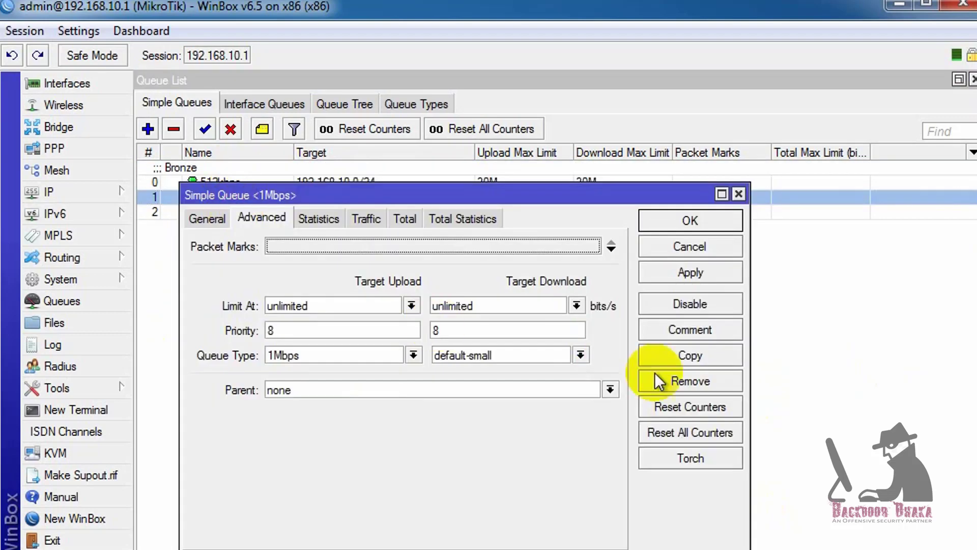
click(677, 328)
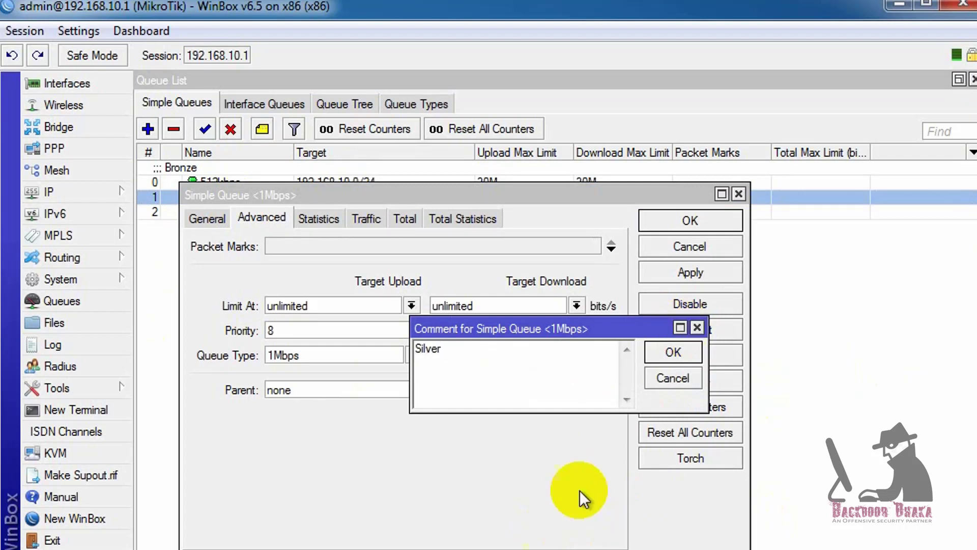
click(667, 352)
click(690, 269)
click(685, 225)
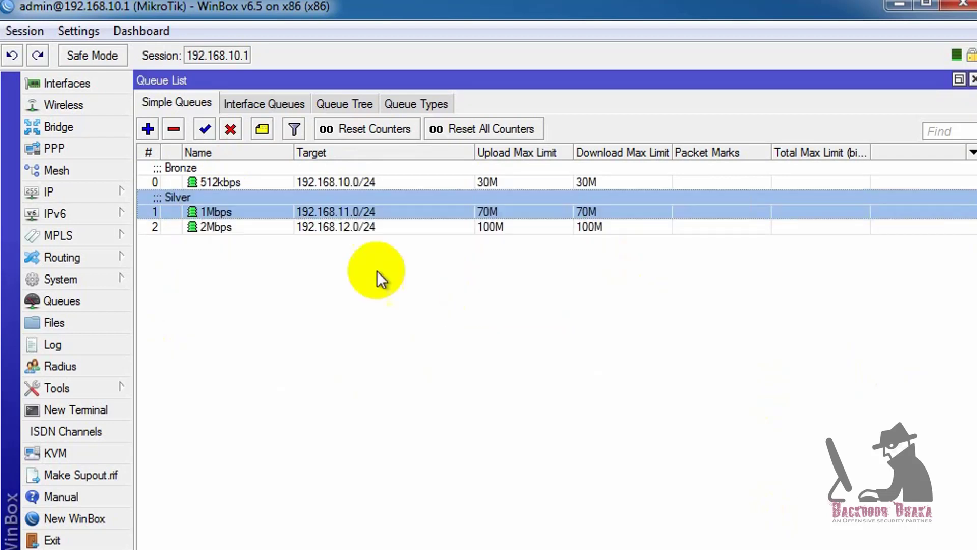
Step: Add the comment Gold to the 2Mbps simple queue and save it
click(212, 227)
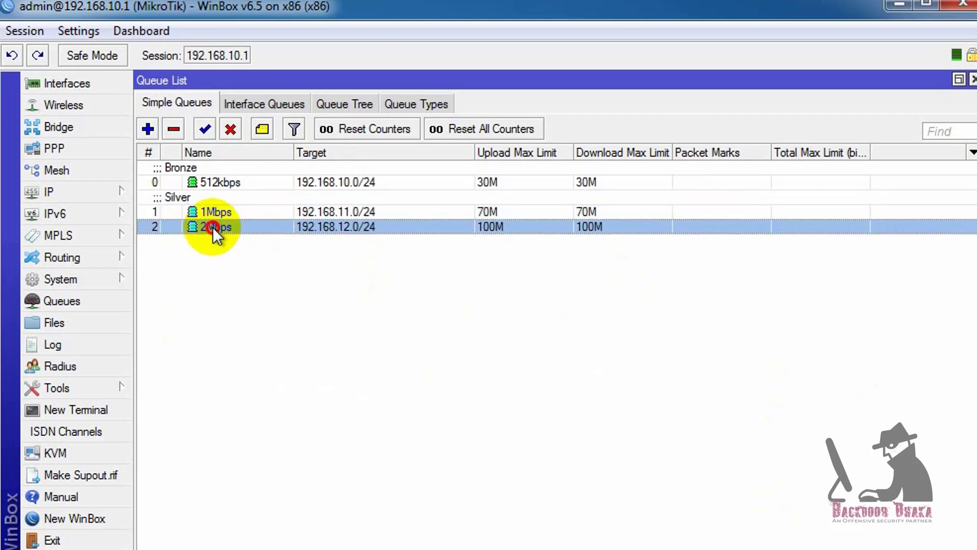
double_click(213, 227)
click(691, 331)
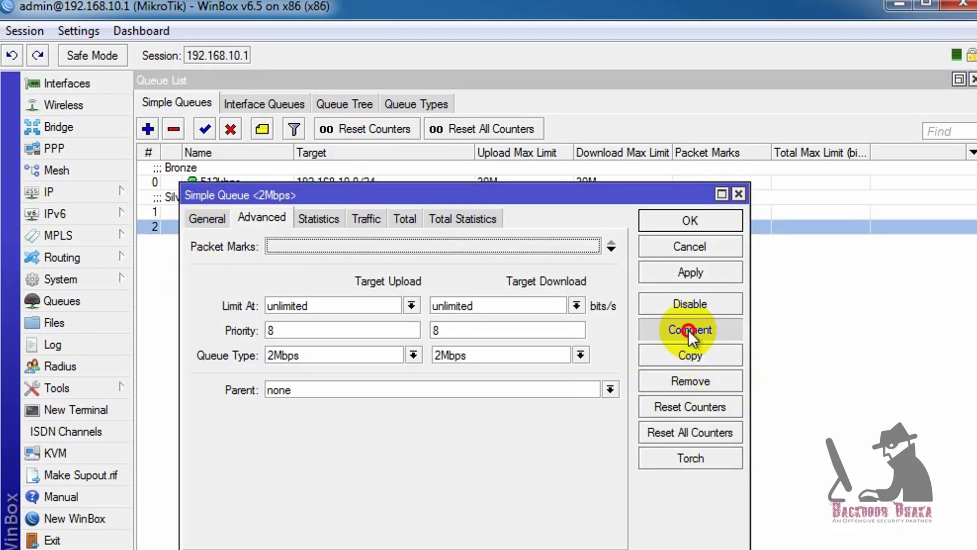
text(Gold)
click(686, 353)
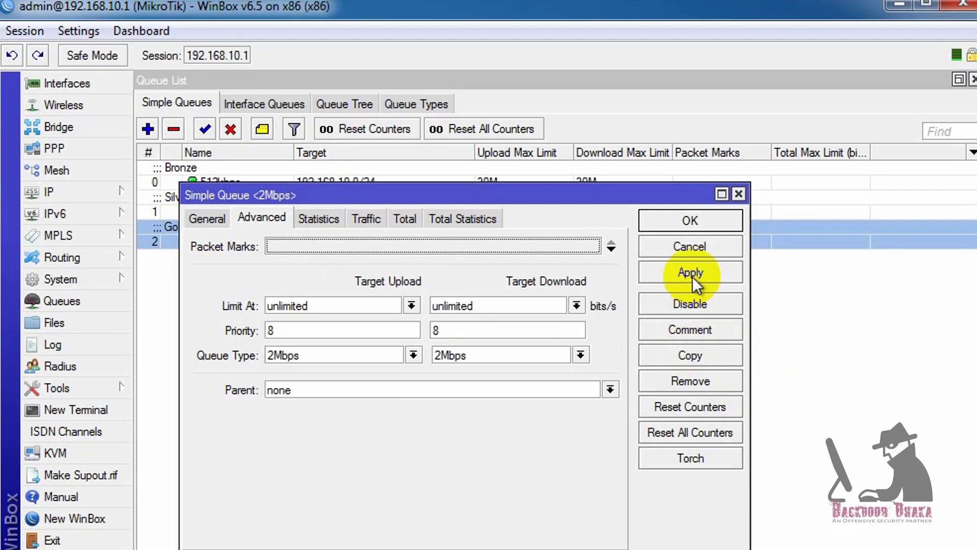
click(692, 277)
click(685, 227)
click(514, 367)
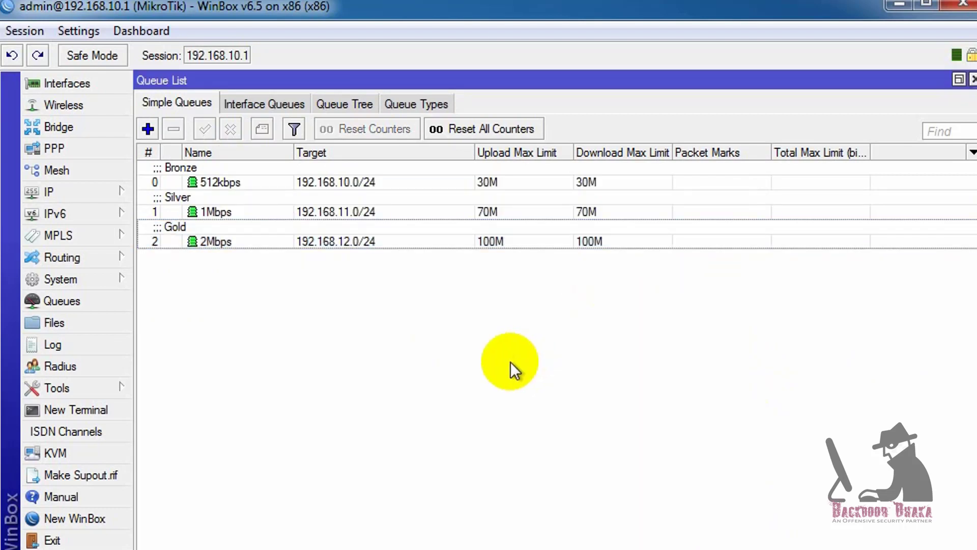
Step: Examine the names, target subnets, and upload and download max limits of the Bronze, Silver and Gold simple queues
click(491, 183)
click(465, 211)
click(467, 243)
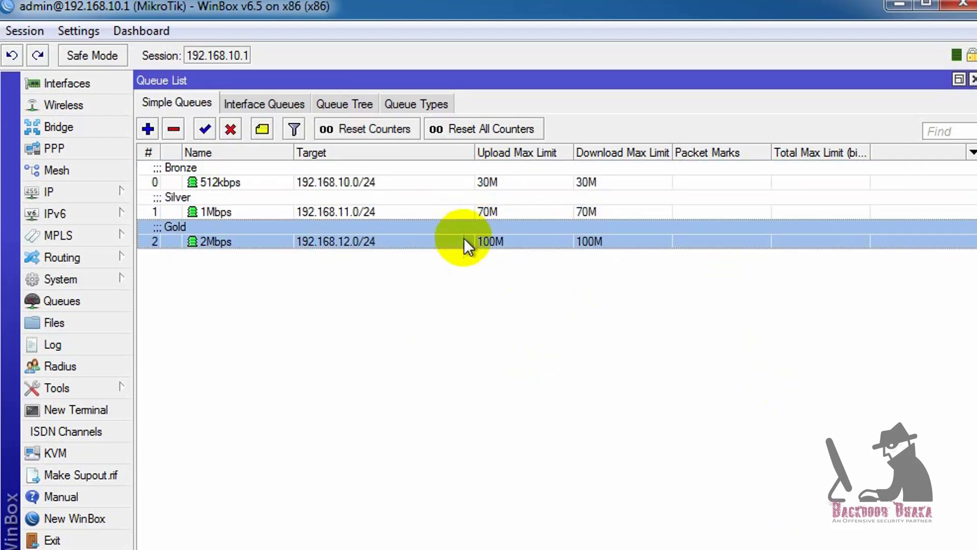
click(270, 182)
click(257, 212)
click(257, 243)
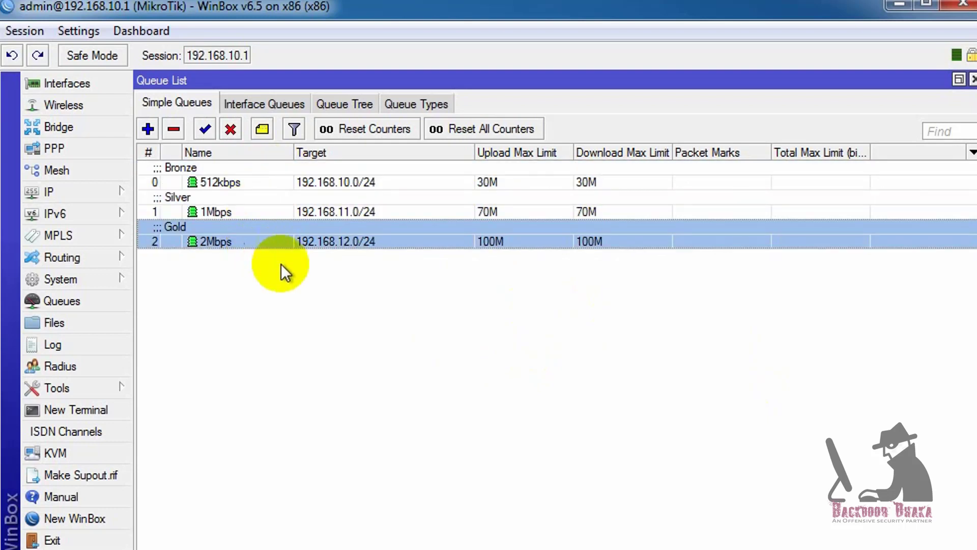
click(262, 184)
click(258, 212)
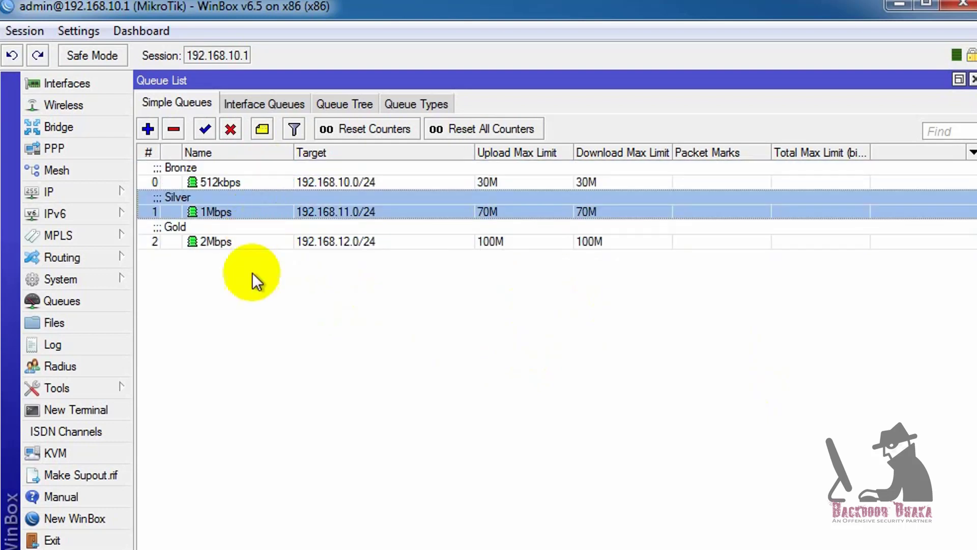
click(261, 243)
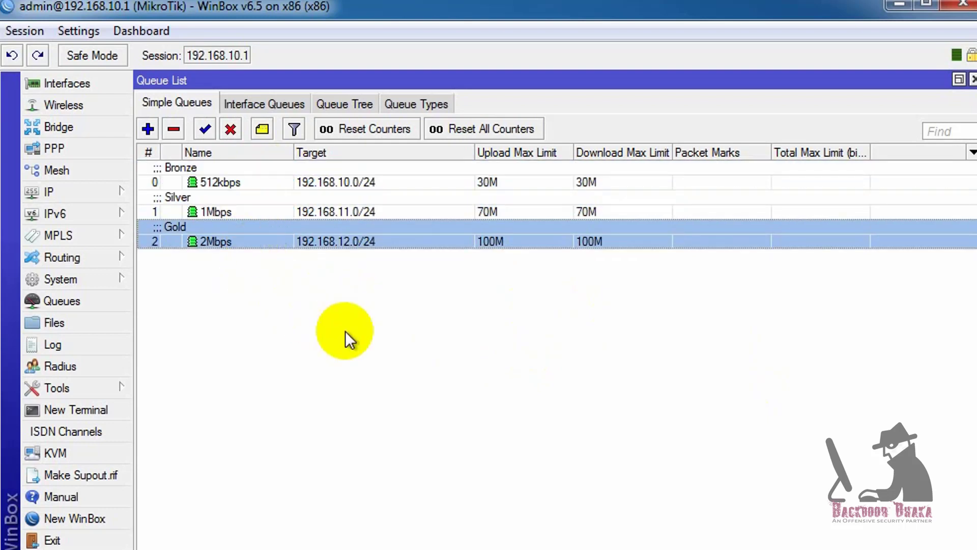
click(617, 182)
click(608, 211)
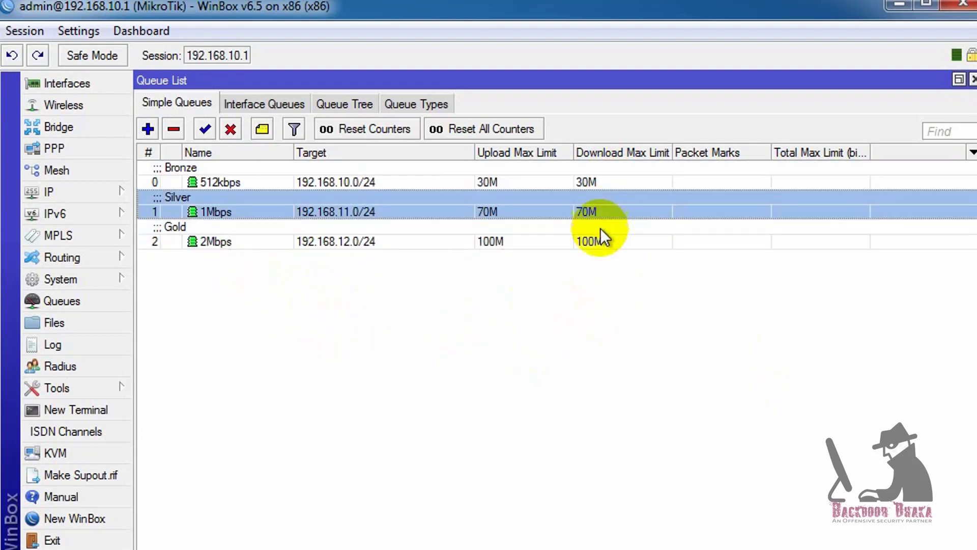
click(600, 240)
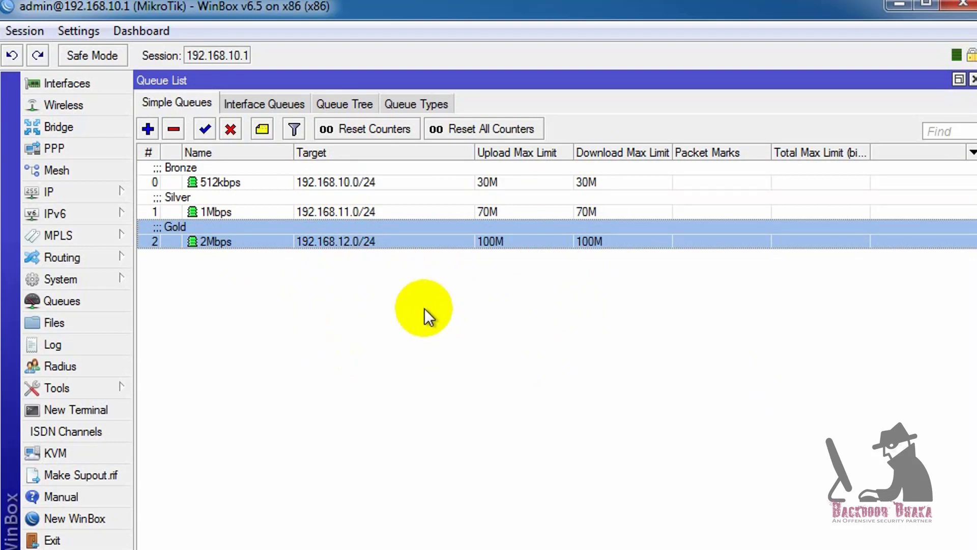
click(355, 184)
click(350, 212)
click(344, 242)
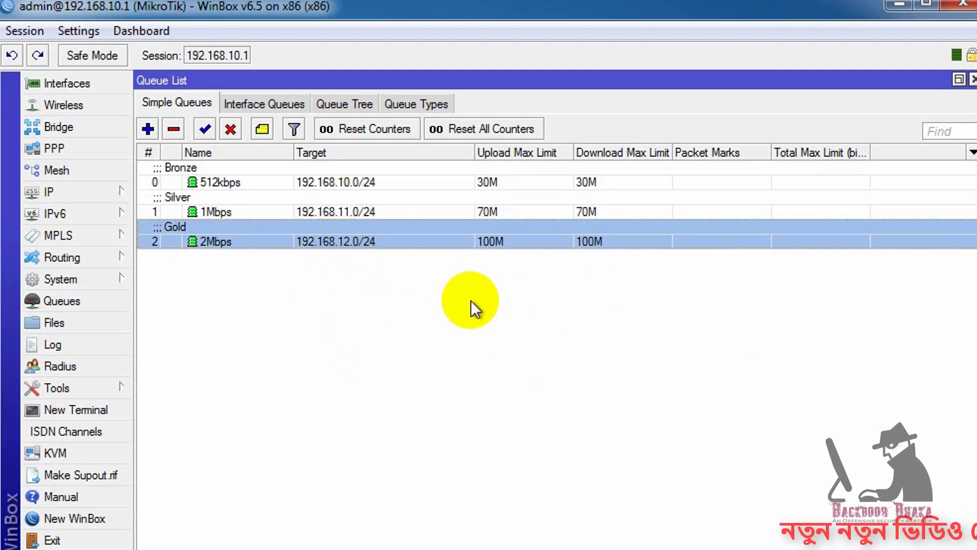
click(349, 182)
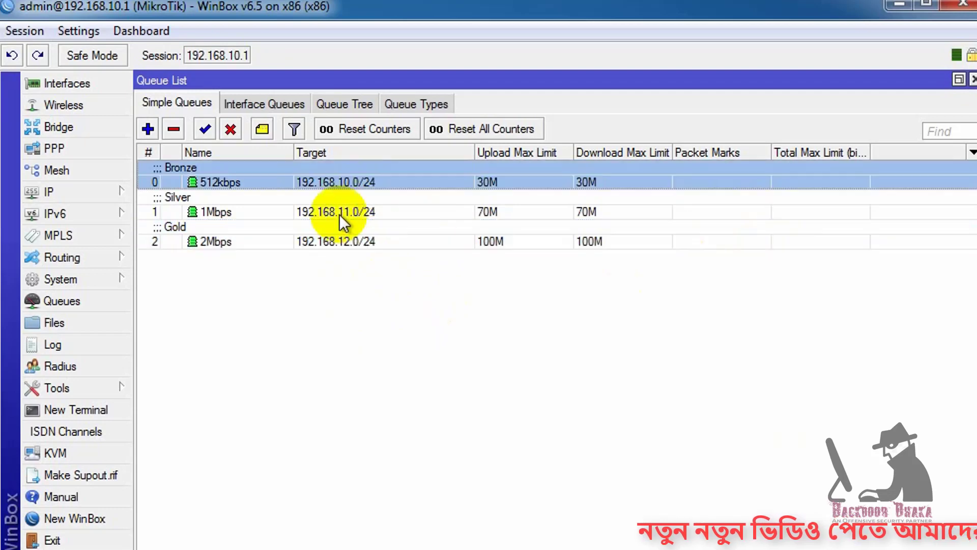
Step: Open the 512kbps queue, switch to the browser and look through the Backdoor Dhaka channel page on YouTube
double_click(359, 170)
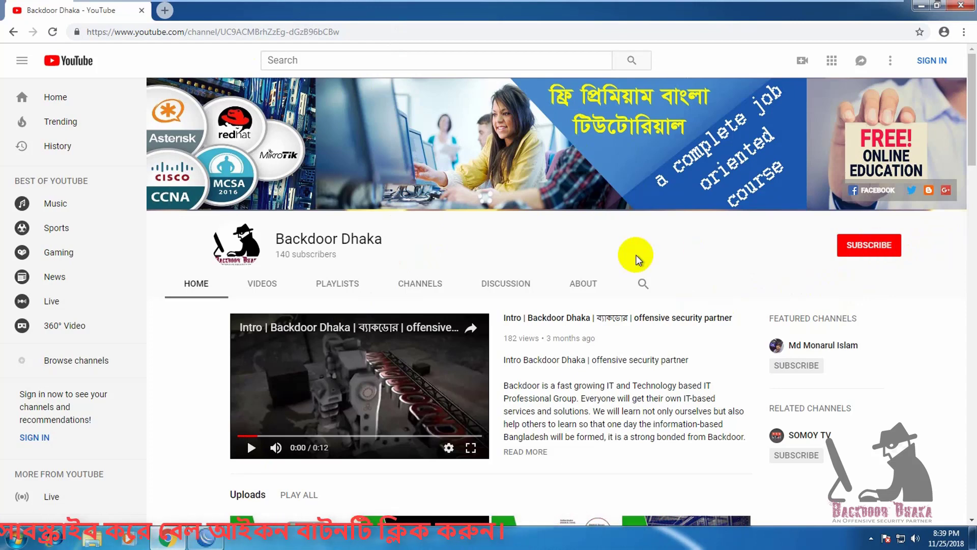
scroll(634, 257, down, 7)
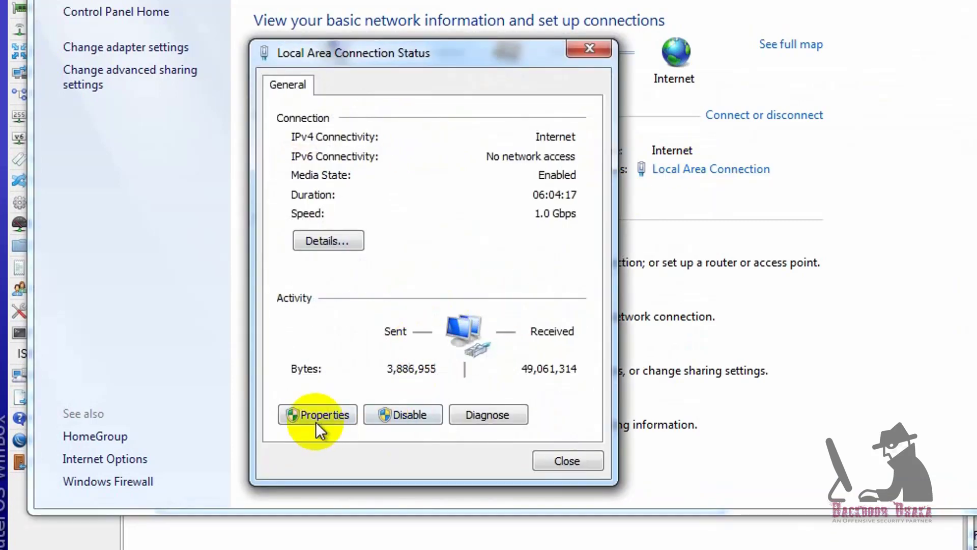
Step: Set the Local Area Connection's IPv4 address to 192.168.11.2 and its default gateway to 192.168.11.1
click(316, 421)
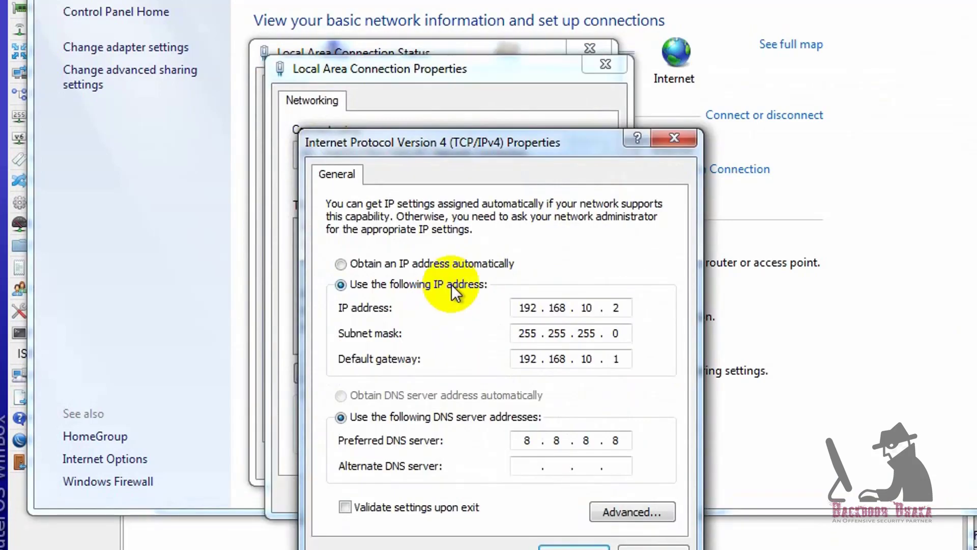
drag(584, 308, 596, 309)
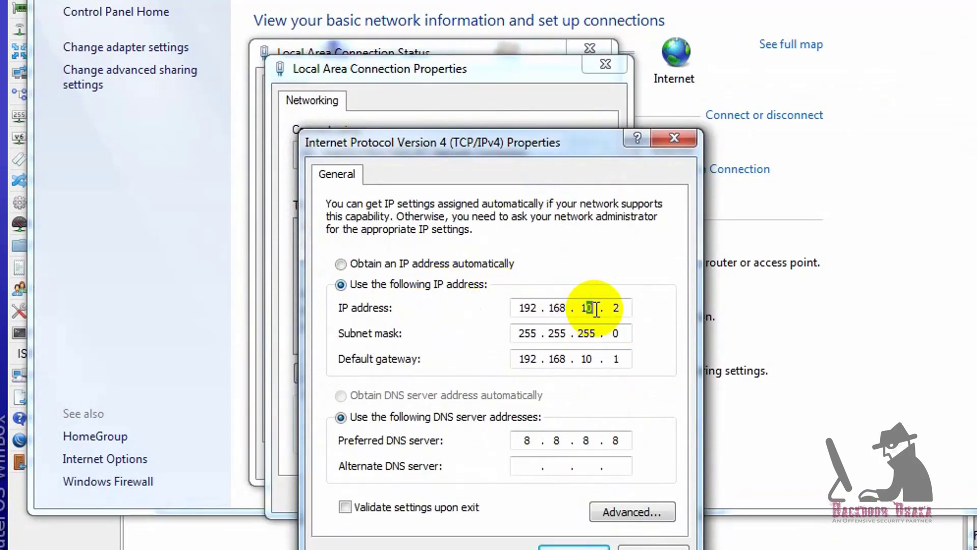
text(1)
drag(585, 359, 591, 359)
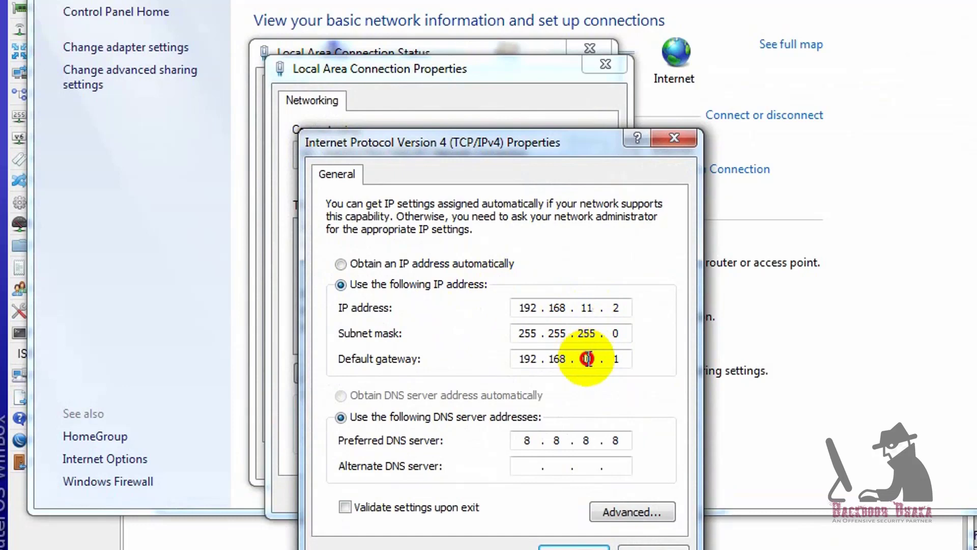
text(11)
click(574, 547)
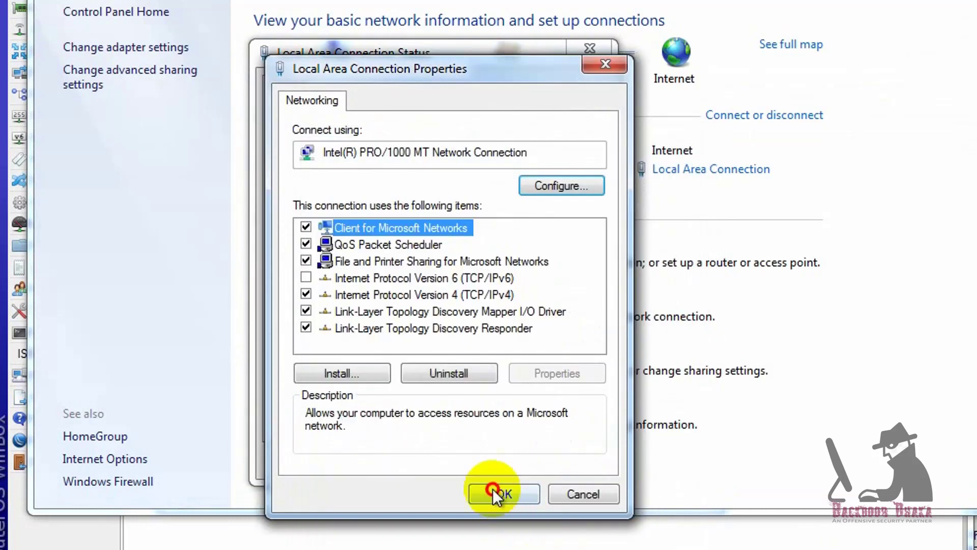
click(496, 491)
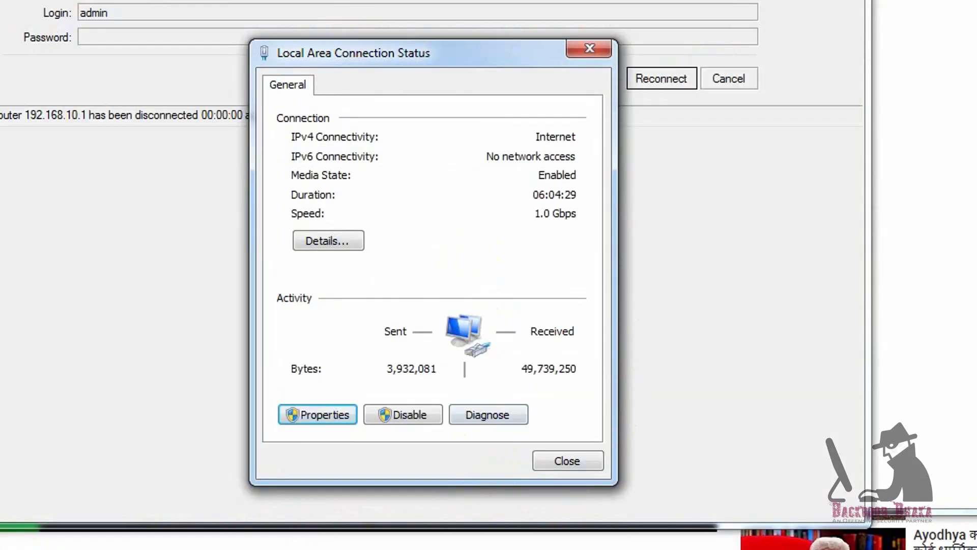
Step: Move the connection status window out of the way and reconnect WinBox to the router
drag(532, 60, 400, 242)
click(670, 79)
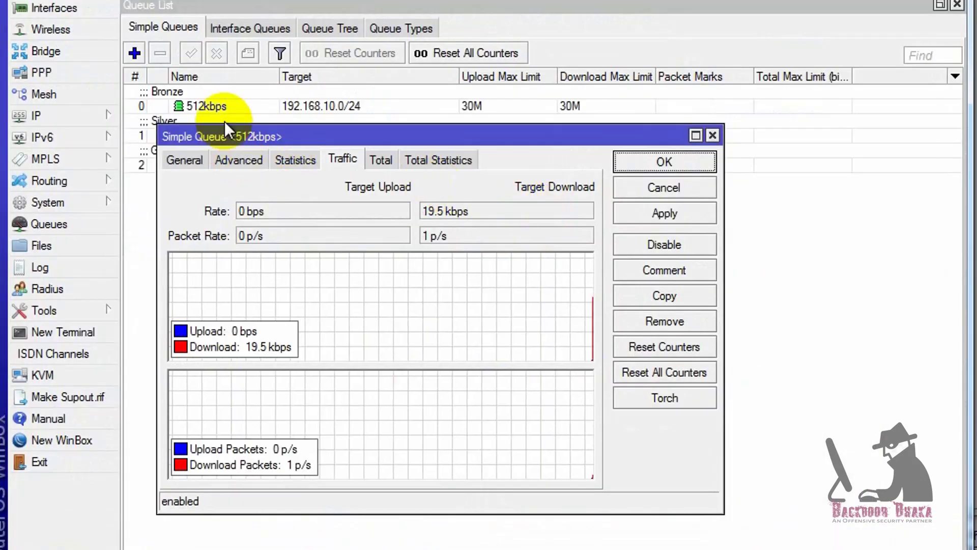
click(389, 102)
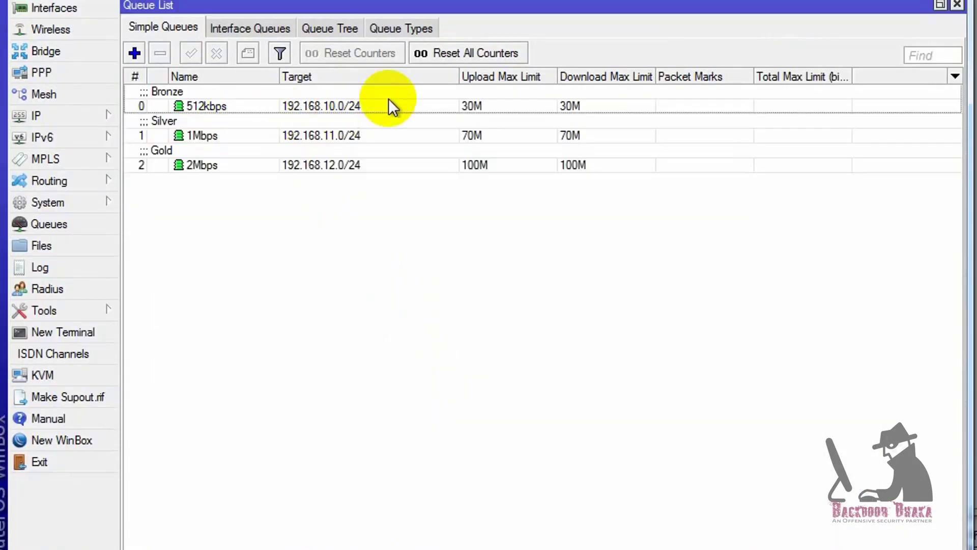
Step: Check the live upload and download traffic of the 512kbps queue and of the 1Mbps queue
double_click(310, 105)
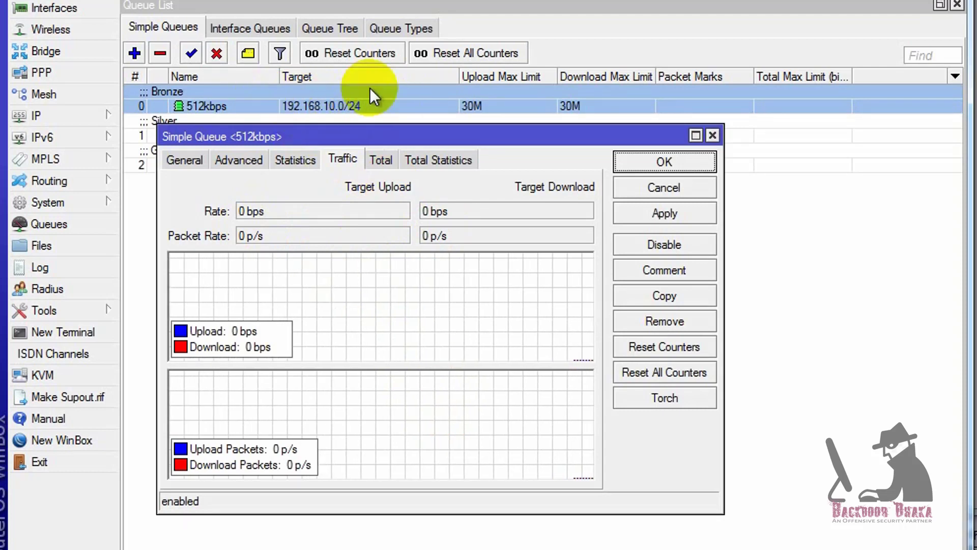
mouse_move(377, 131)
mouse_down()
mouse_move(372, 153)
mouse_move(366, 146)
mouse_up()
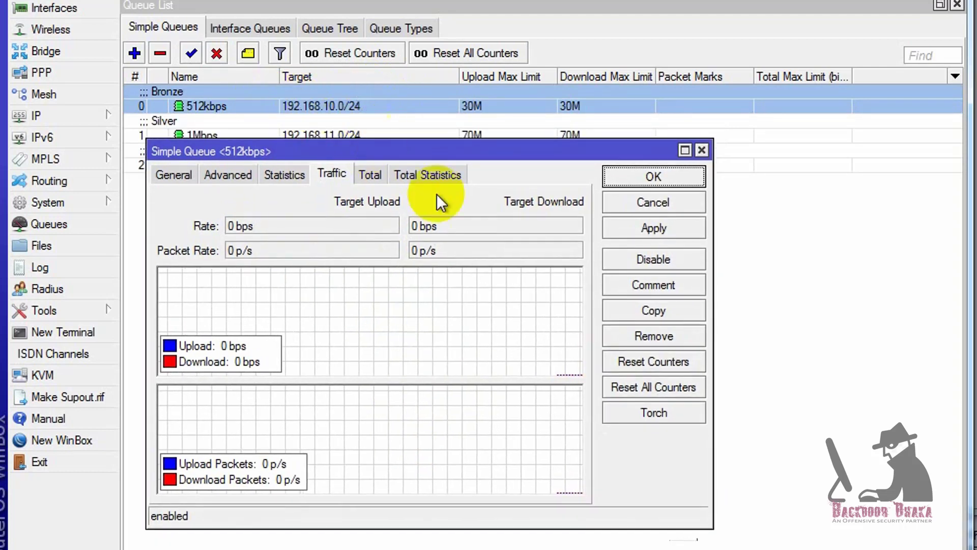
click(701, 150)
double_click(301, 133)
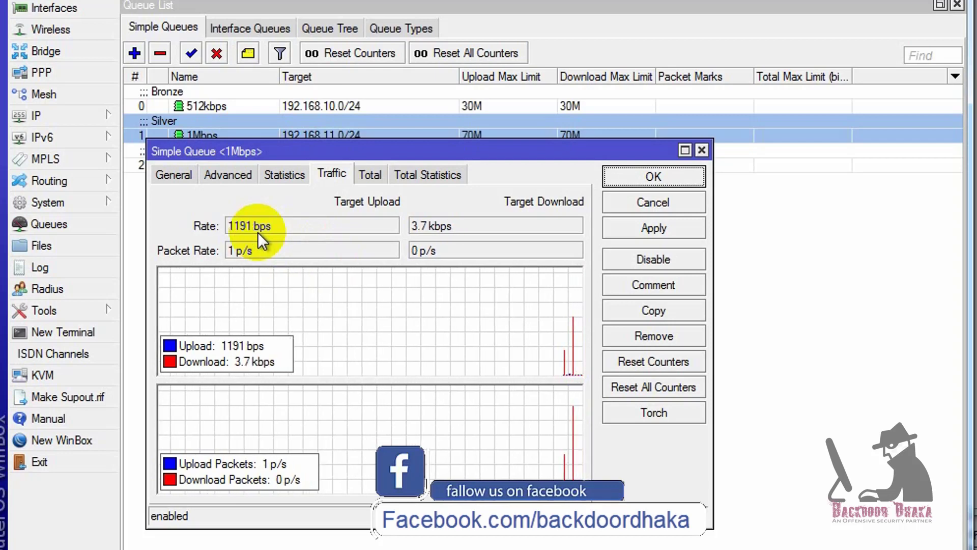
click(702, 150)
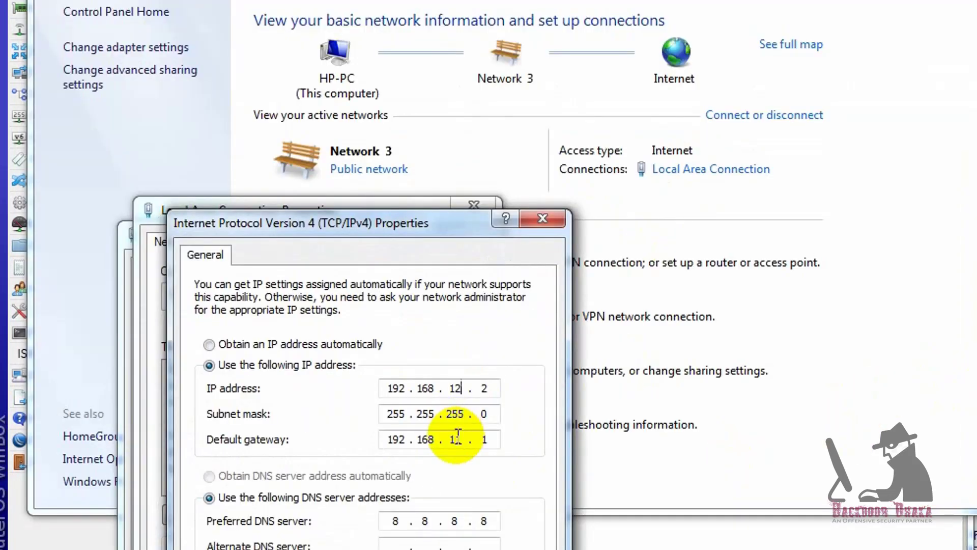
Step: Set the default gateway to 192.168.12.1 in the IPv4 properties and reconnect WinBox to the router
click(457, 439)
key(BackSpace)
text(192.168.1.1)
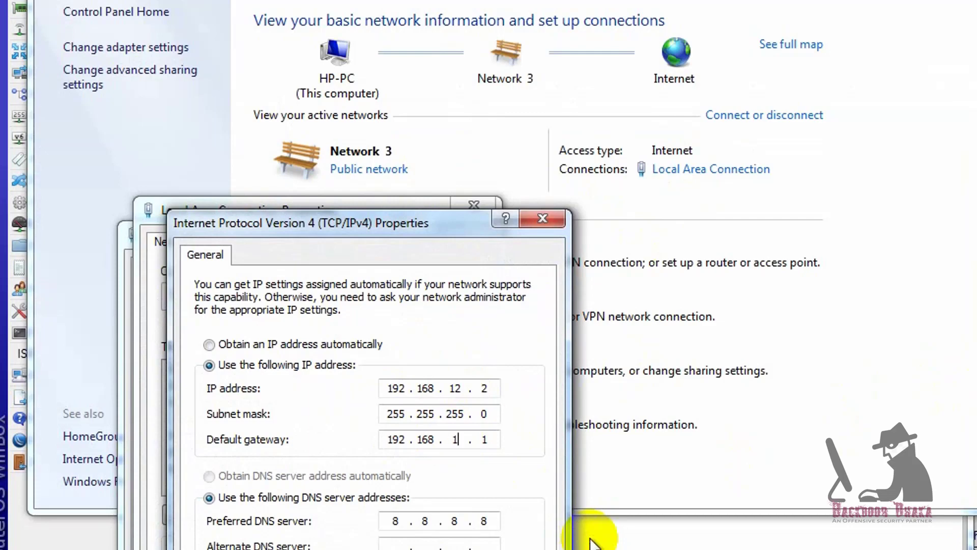
text(2)
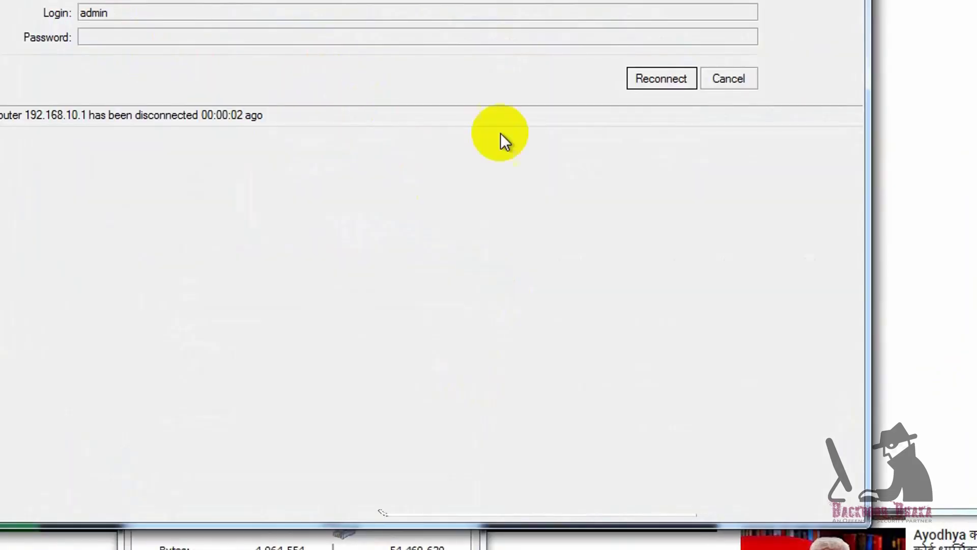
click(661, 78)
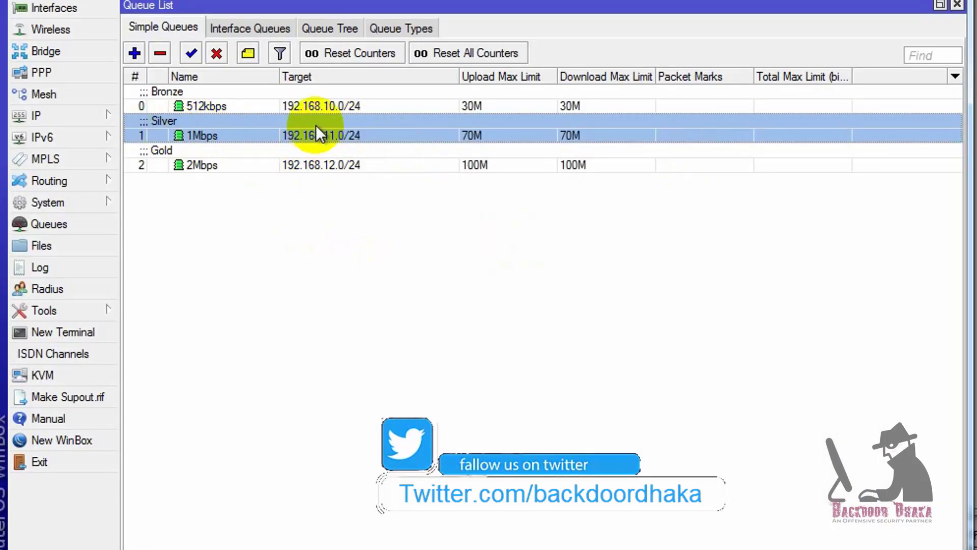
Step: Check the live traffic of the 1Mbps queue and close its window
double_click(331, 124)
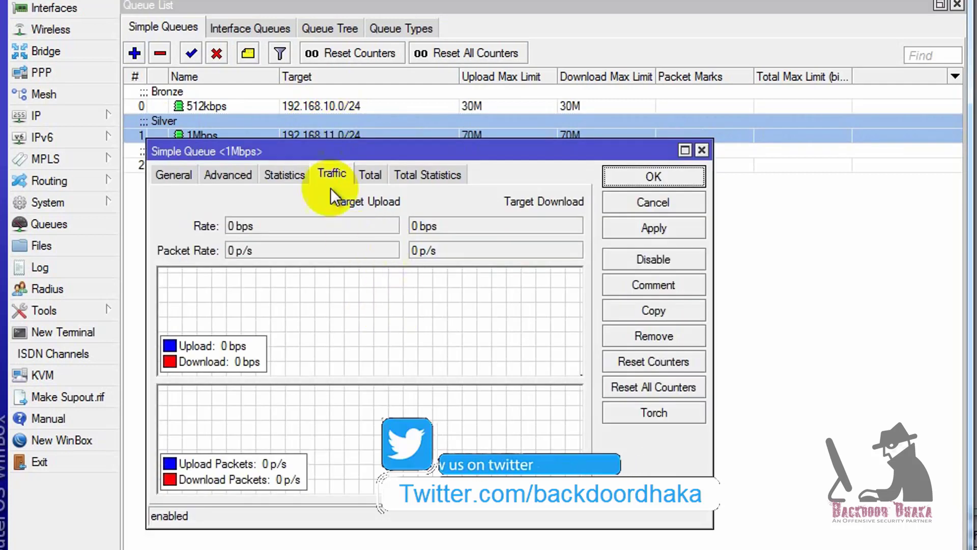
click(701, 151)
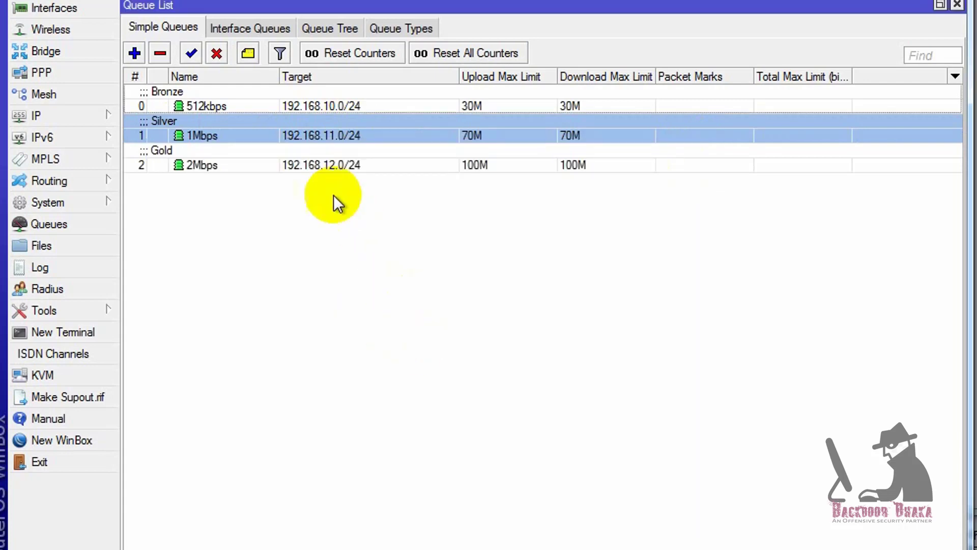
double_click(296, 139)
click(696, 153)
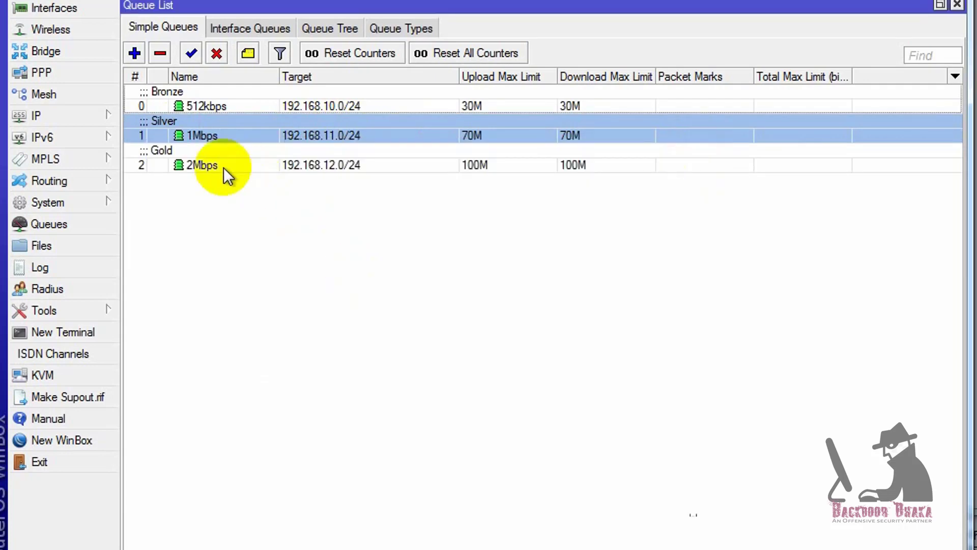
Step: Examine the live traffic and the statistics of the 2Mbps queue, and close its window
click(285, 164)
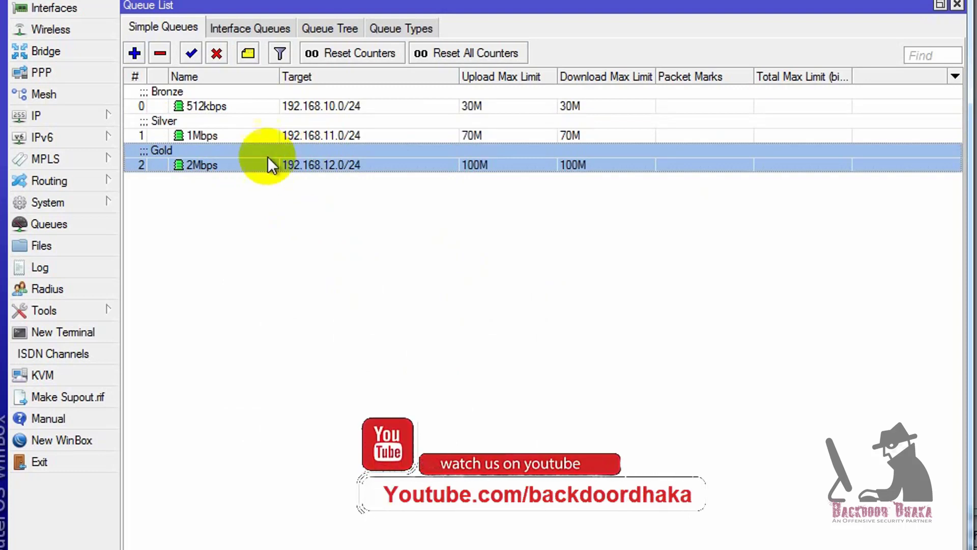
double_click(371, 150)
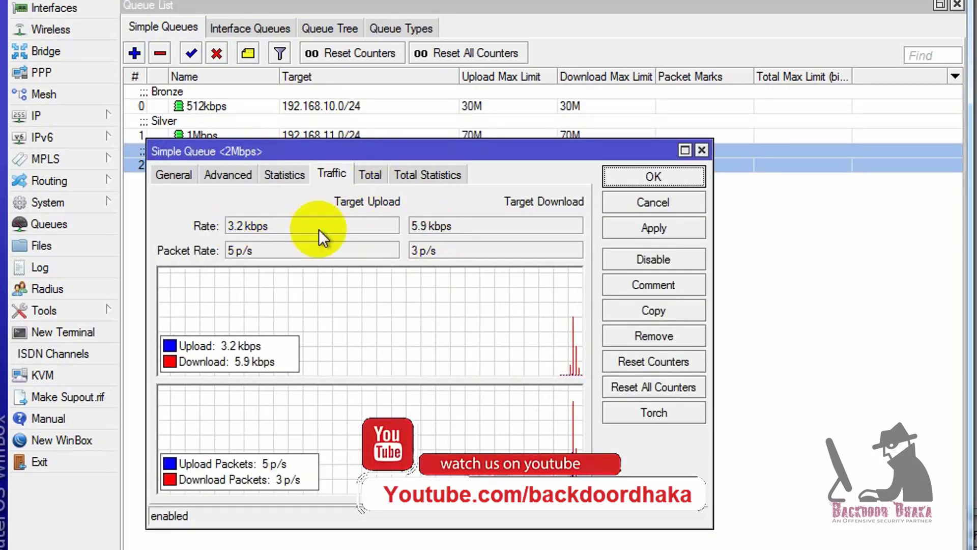
click(280, 173)
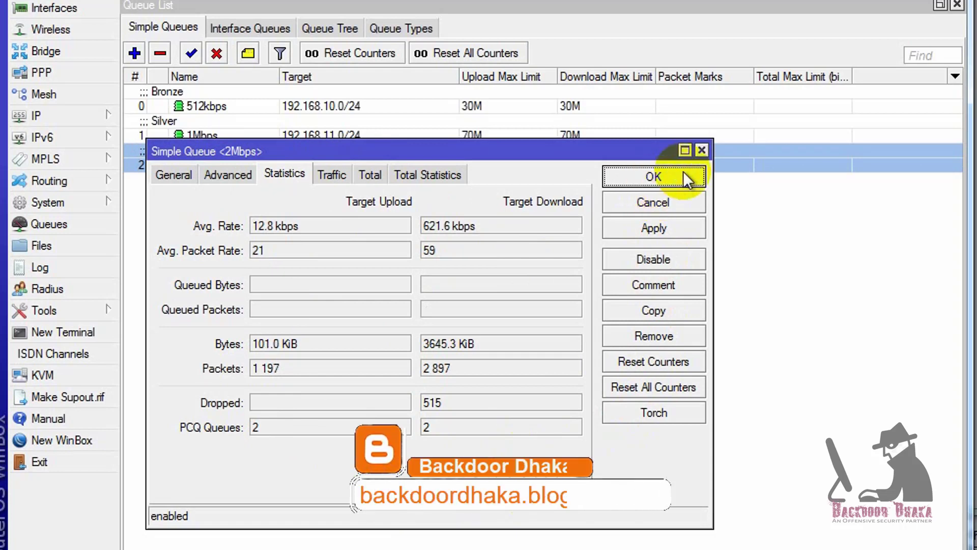
click(654, 177)
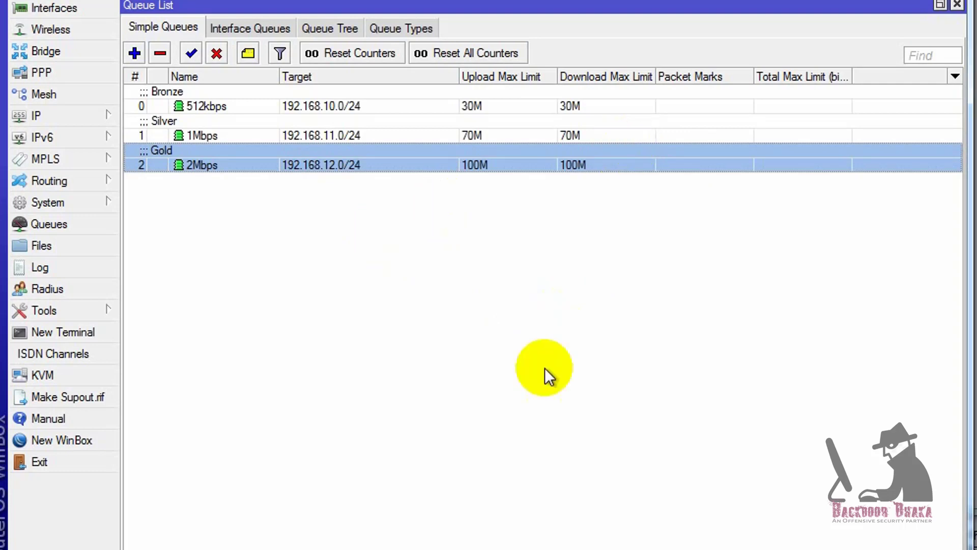
click(264, 109)
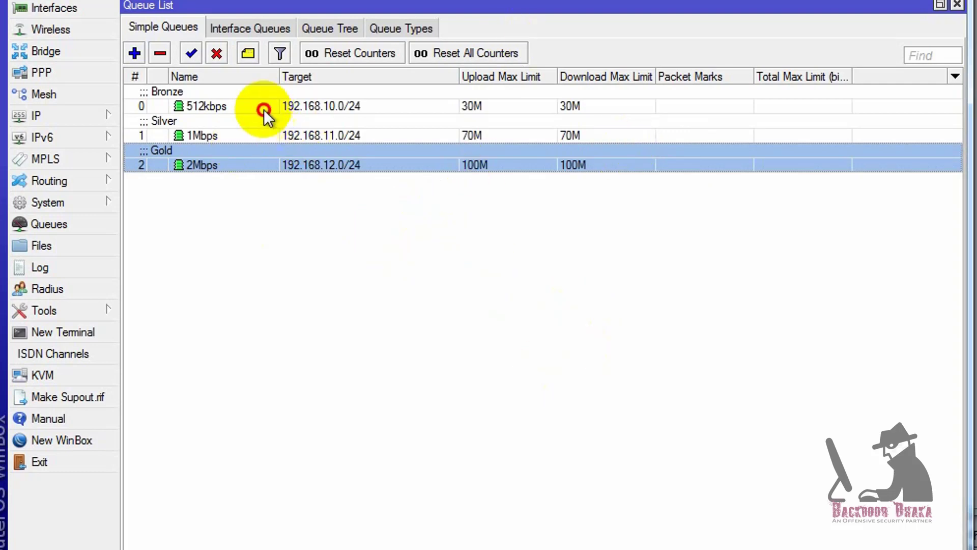
click(245, 149)
click(210, 124)
click(214, 109)
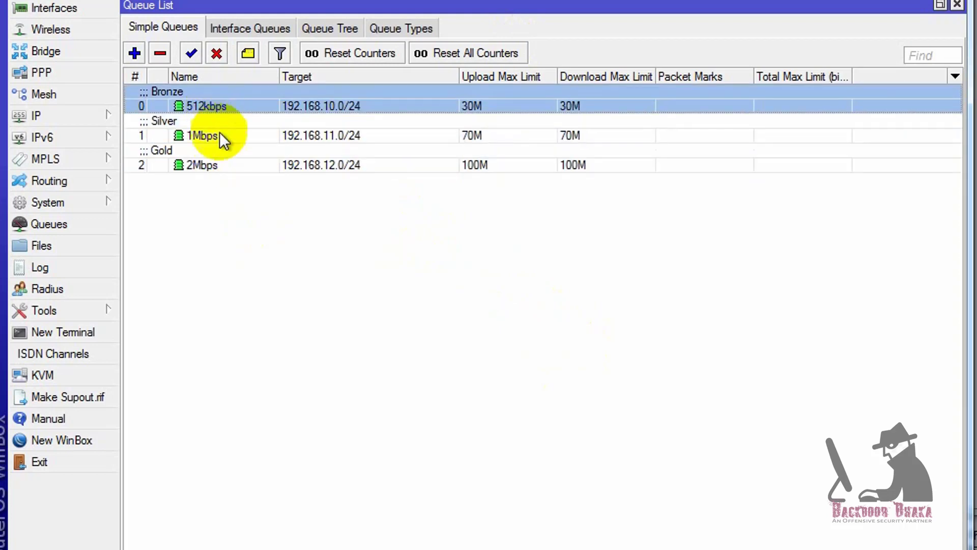
click(204, 163)
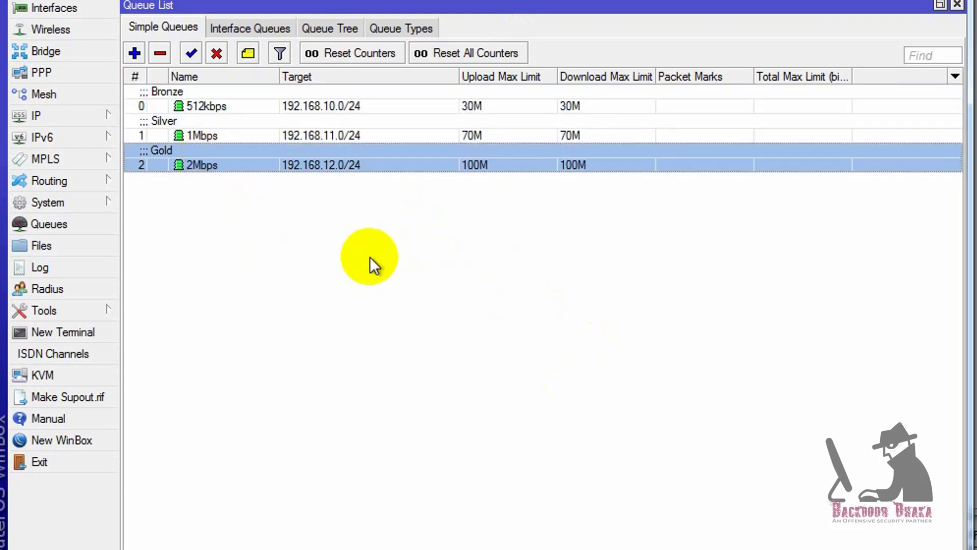